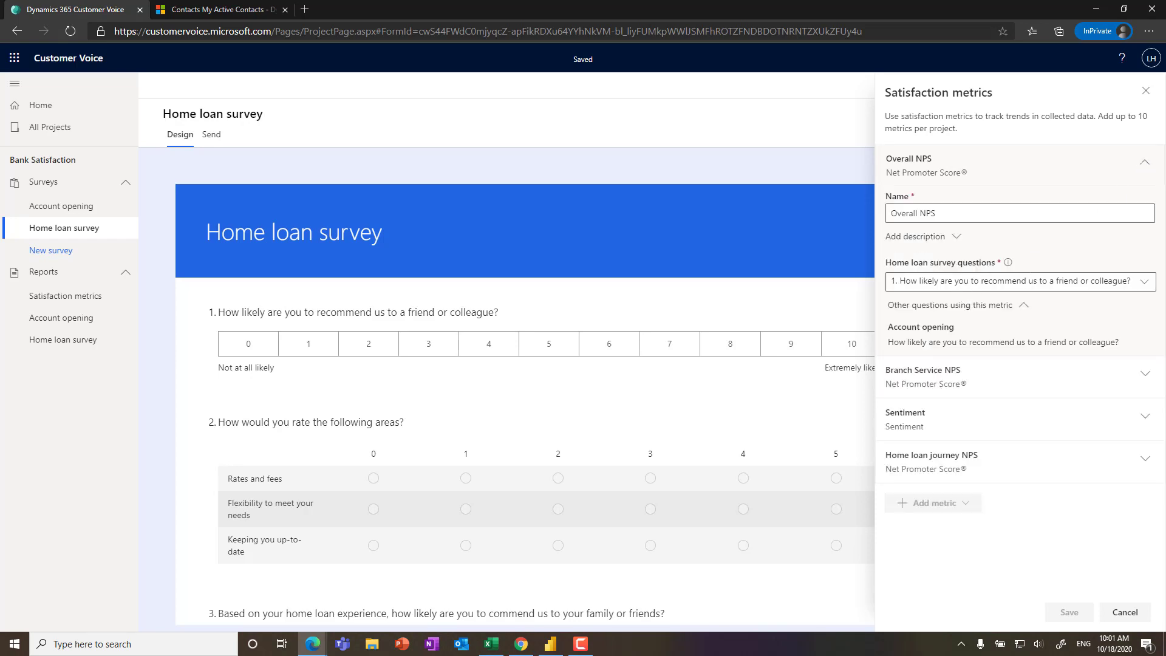
- View the Bank Satisfaction project's satisfaction metrics report and return to the Home loan survey
click(1147, 91)
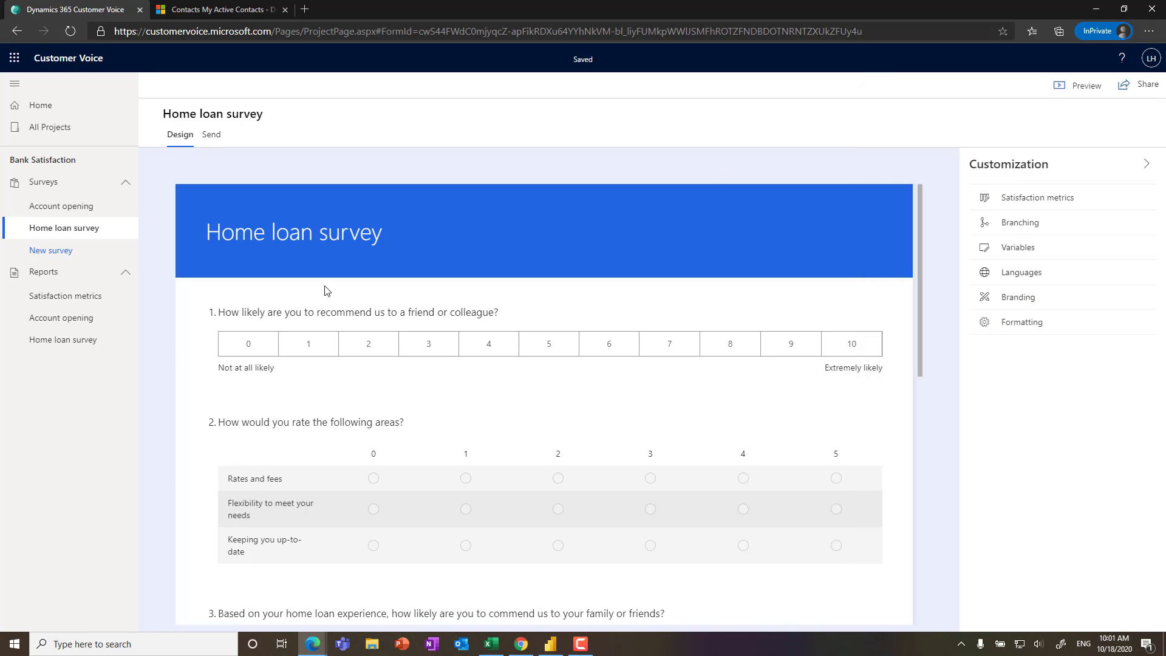
click(88, 295)
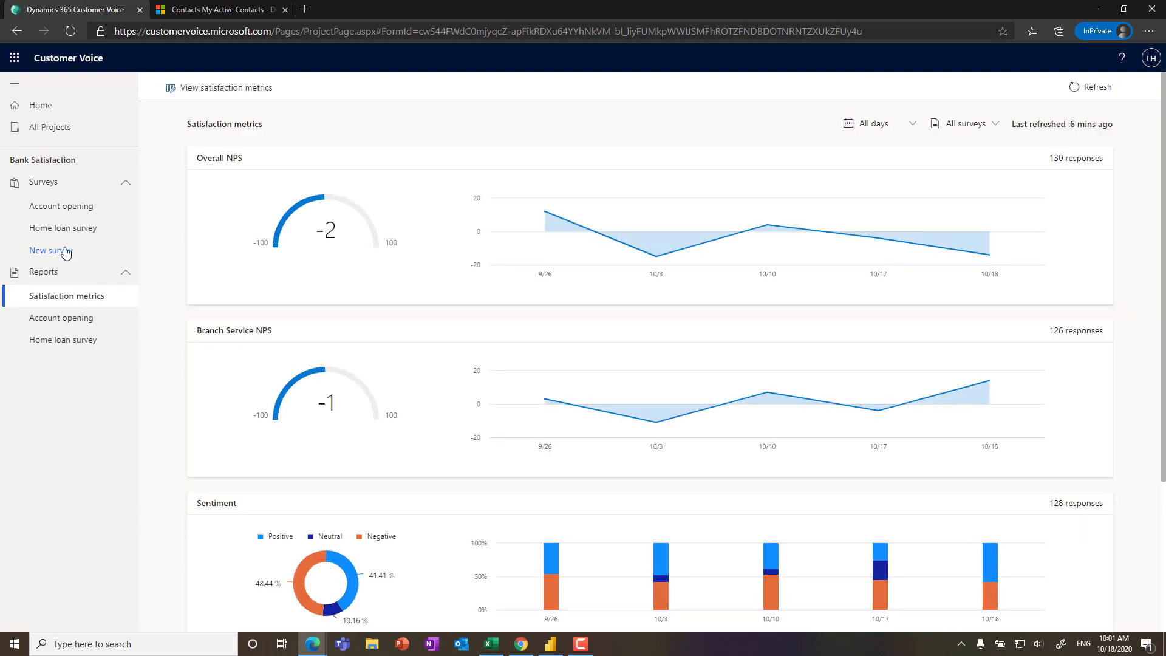
click(63, 228)
- Switch to Dynamics 365 and display the contacts with the High value customers view
click(233, 17)
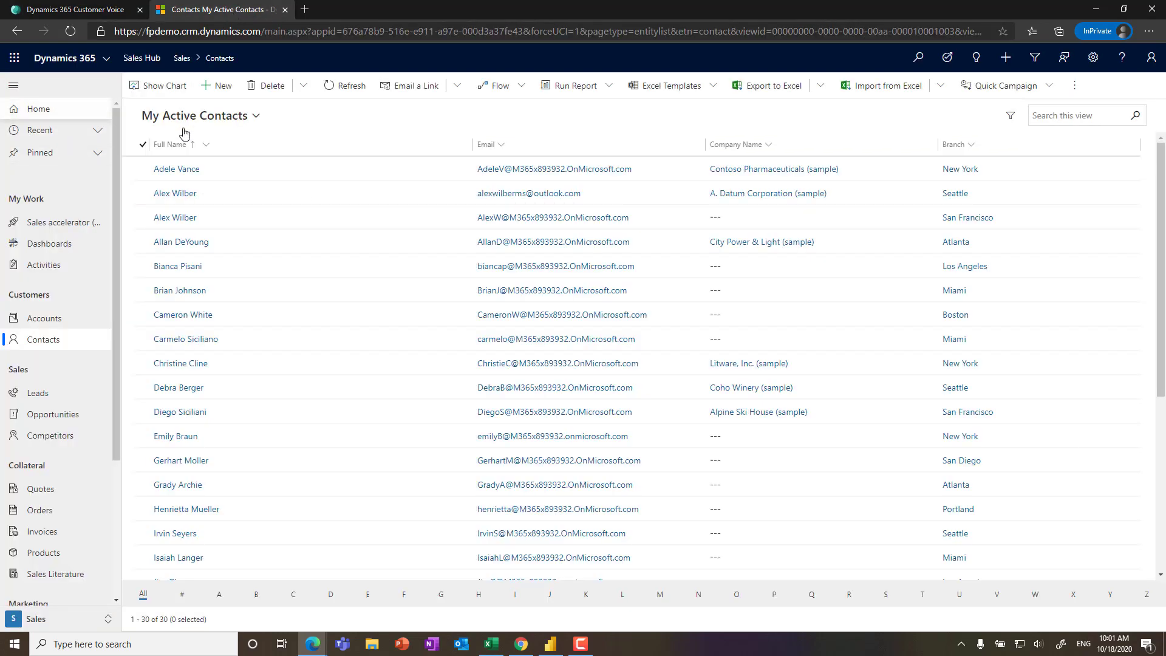
click(256, 117)
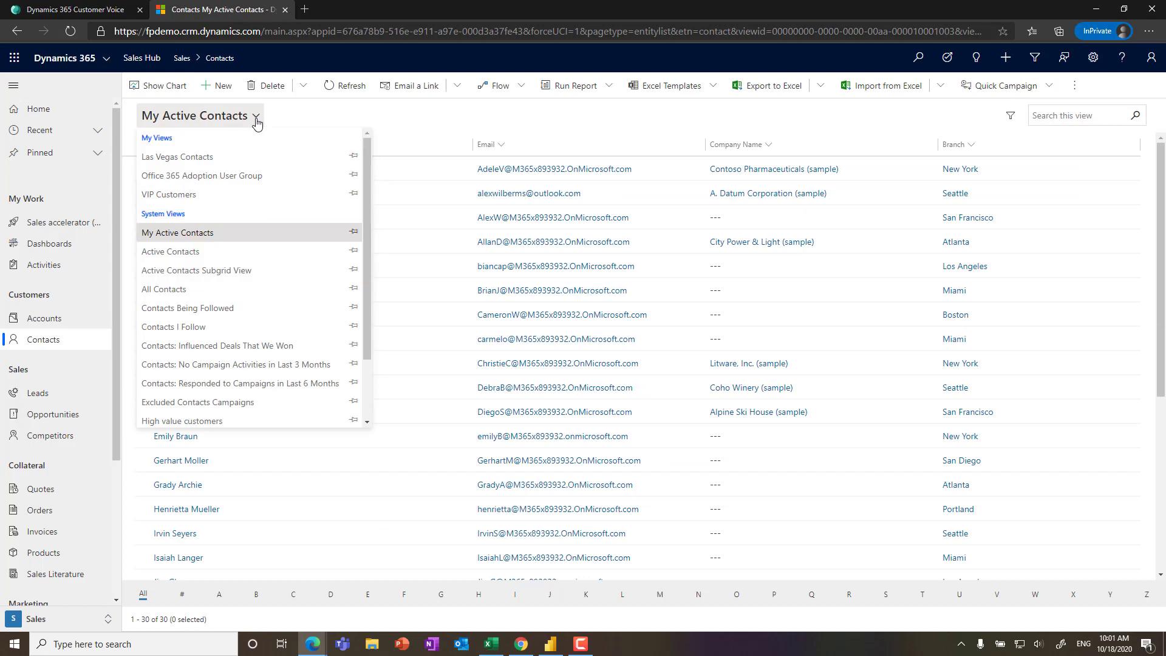
scroll(242, 349, down, 1)
click(241, 381)
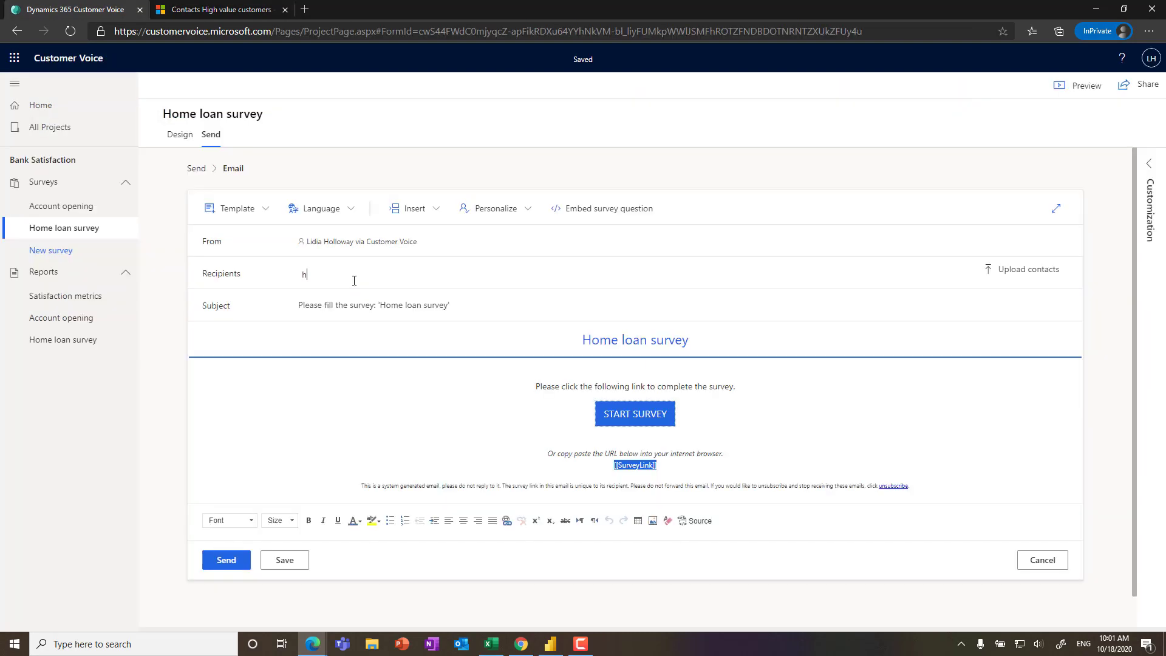
- Send the Home loan survey by email to the High value customers contact list
text(igh value customers)
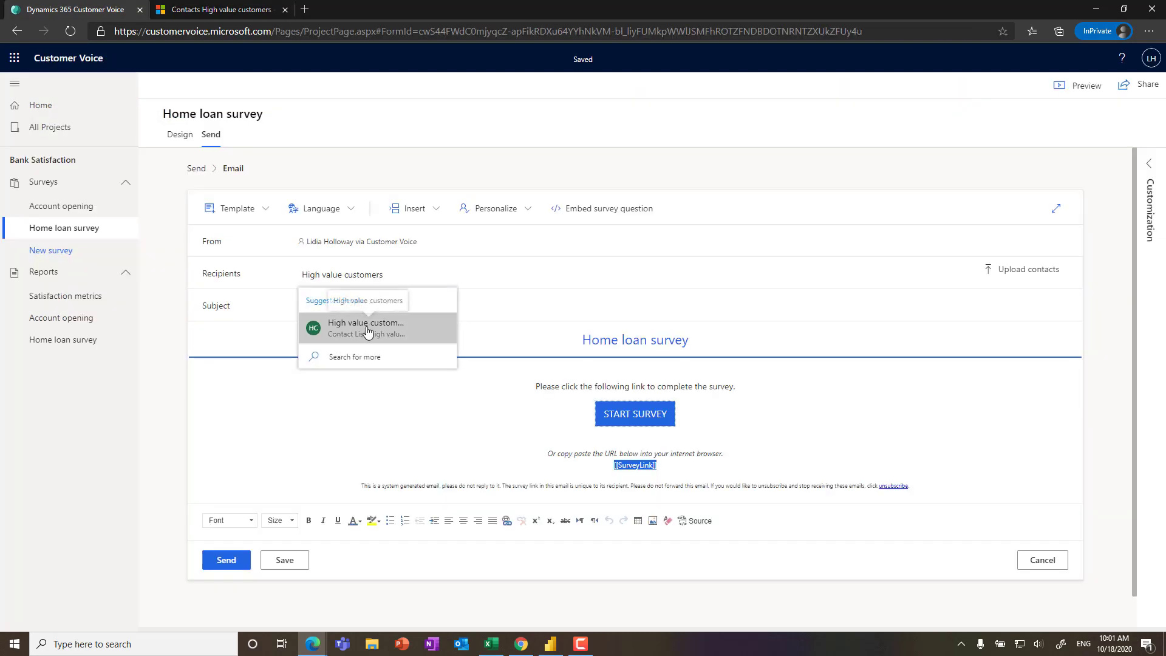
click(389, 325)
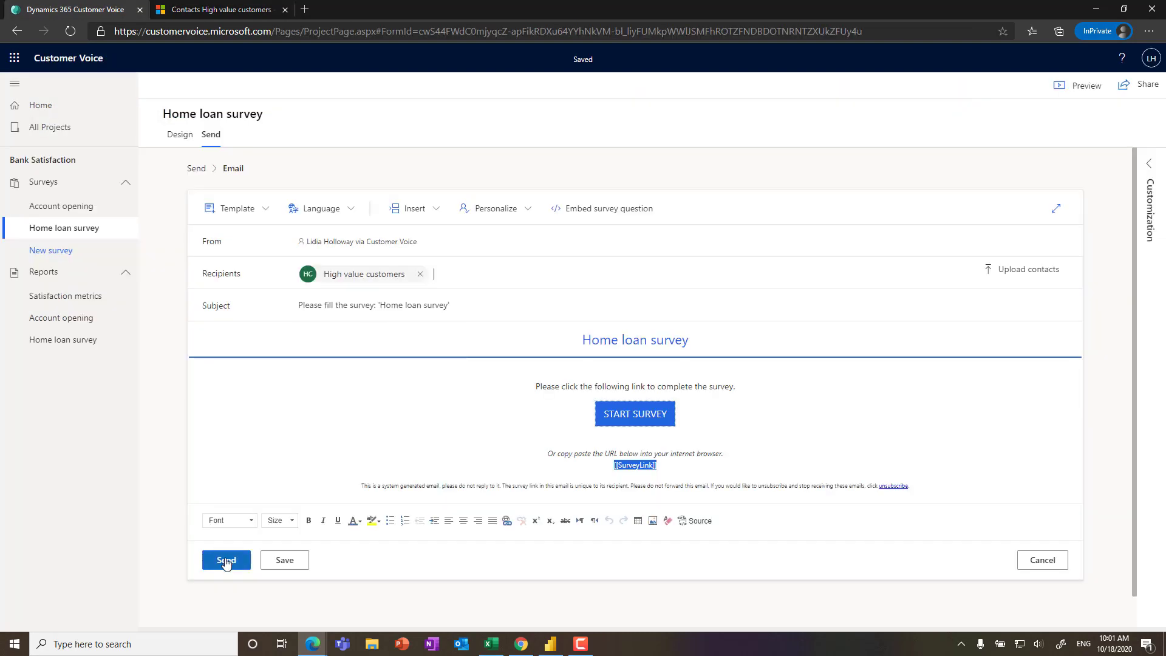
- Switch to Dynamics 365 and open the second contact's record in the High value customers view
click(246, 13)
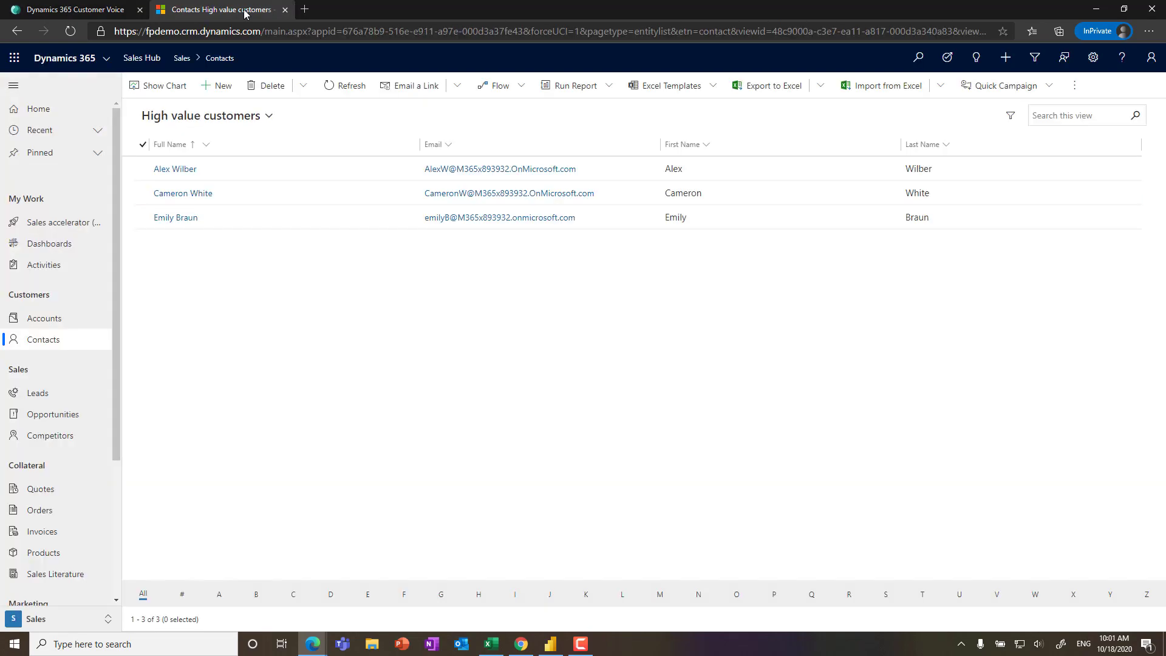
click(187, 195)
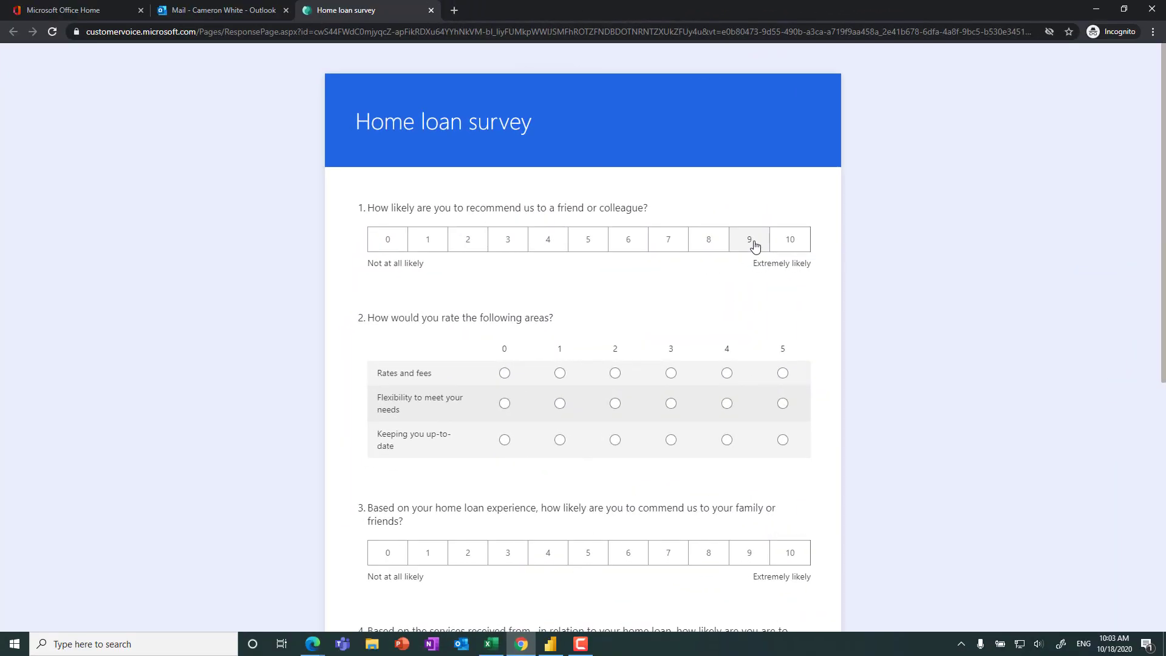
- Submit the Home loan survey: question 1 rated 9, all three areas 5, questions 3 and 4 rated 10, and feedback "Friendly employees"
click(750, 241)
click(783, 373)
click(783, 403)
click(783, 440)
click(790, 553)
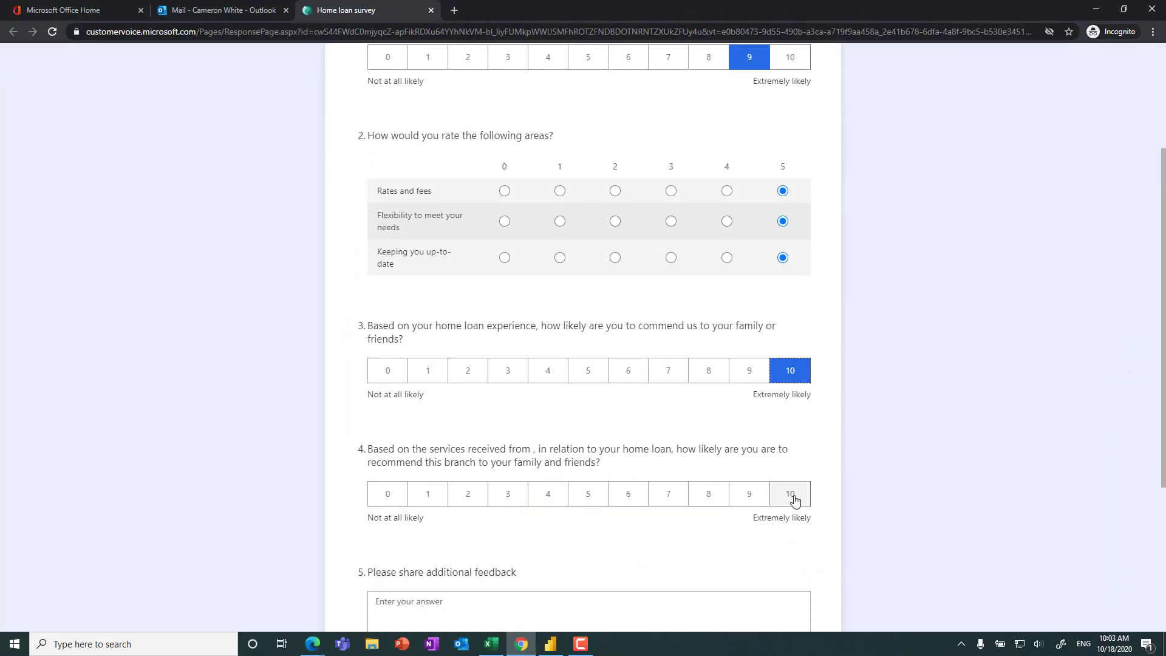
click(793, 493)
text(Friendly employees)
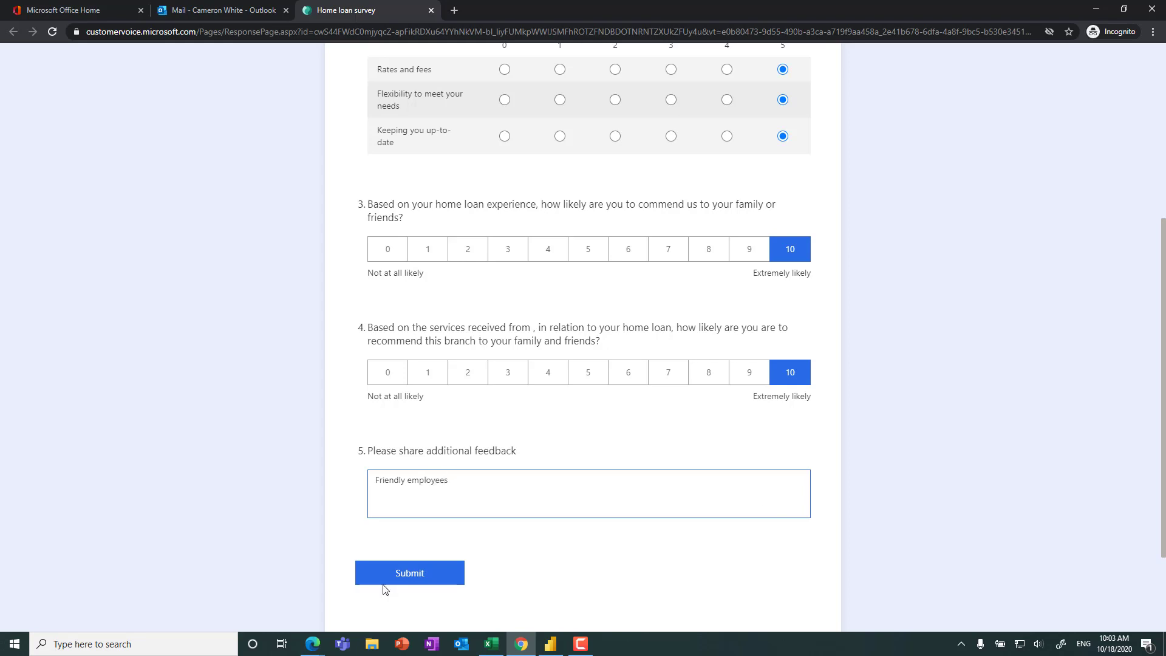
click(384, 583)
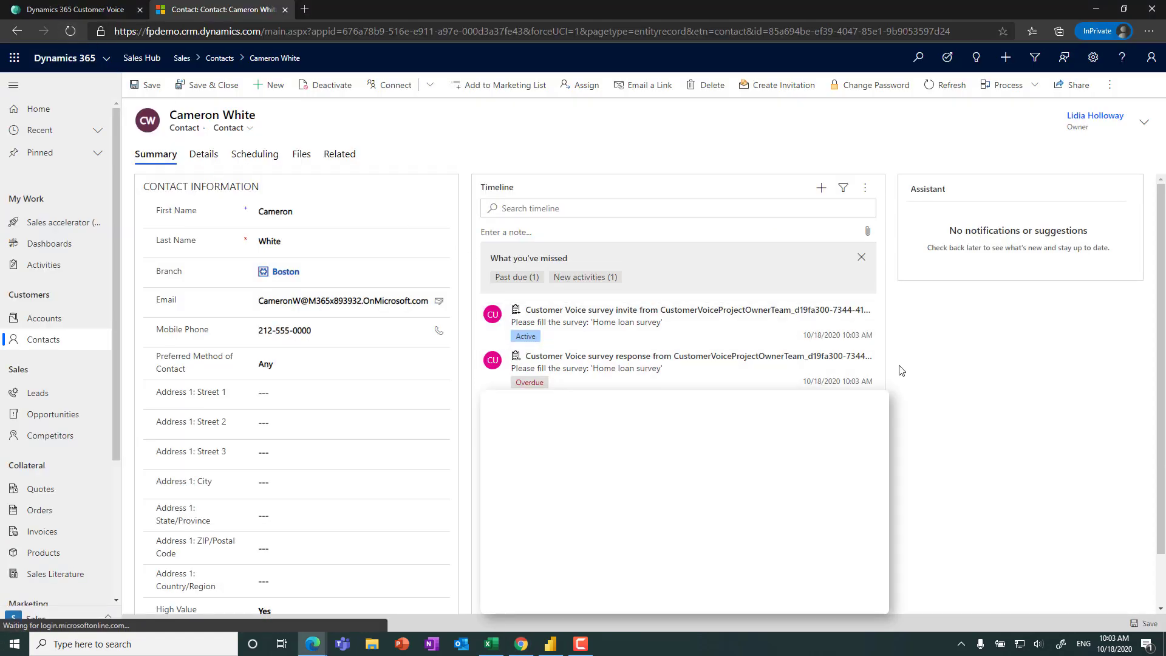
- Examine the Home loan survey response from the contact's timeline, and open the contact's Boston branch record
click(852, 362)
scroll(694, 534, down, 3)
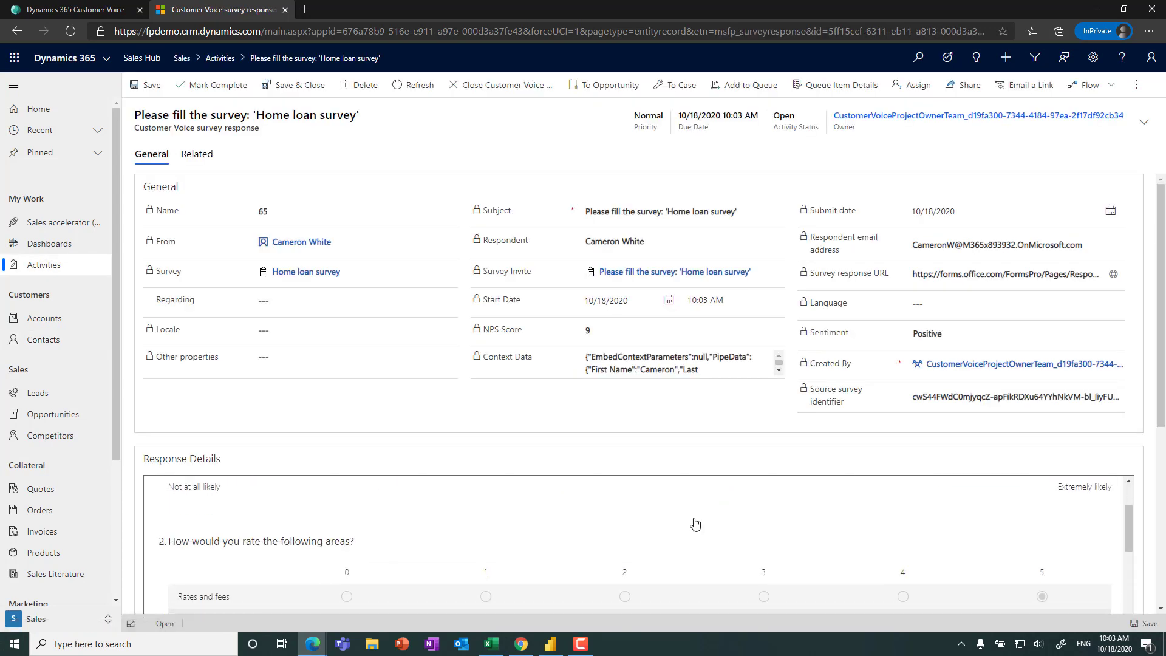
scroll(694, 540, down, 5)
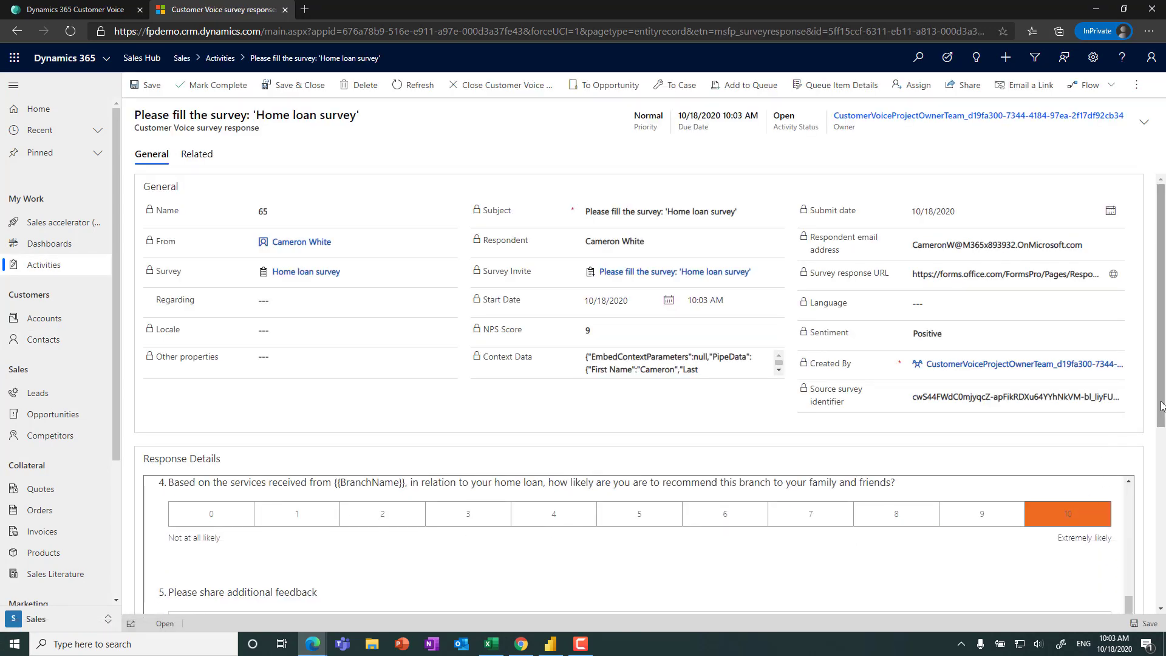
scroll(1135, 509, down, 3)
scroll(348, 429, down, 2)
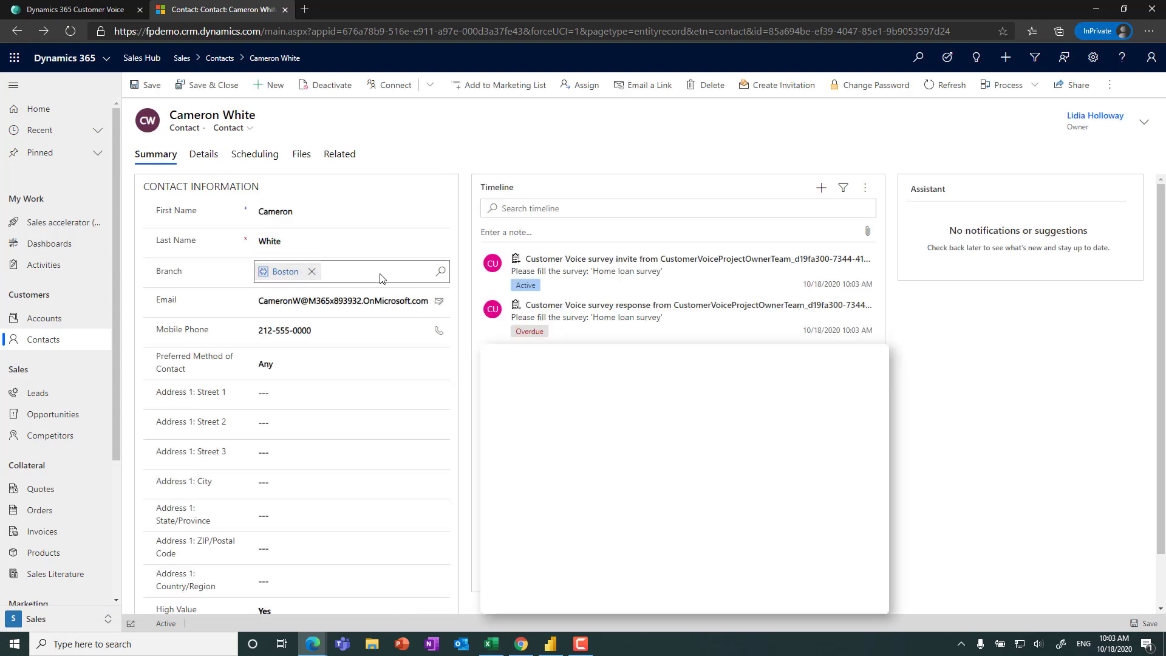
click(280, 274)
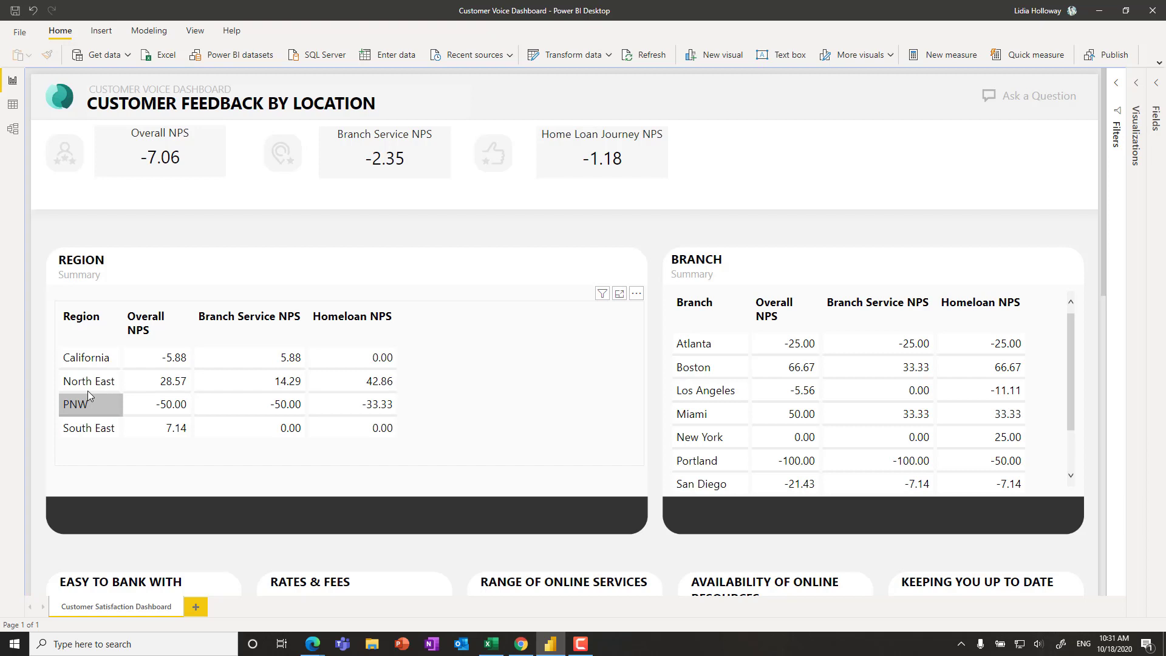
- Filter the Power BI dashboard to the North East region and the Boston branch, and examine the area ratings
click(87, 385)
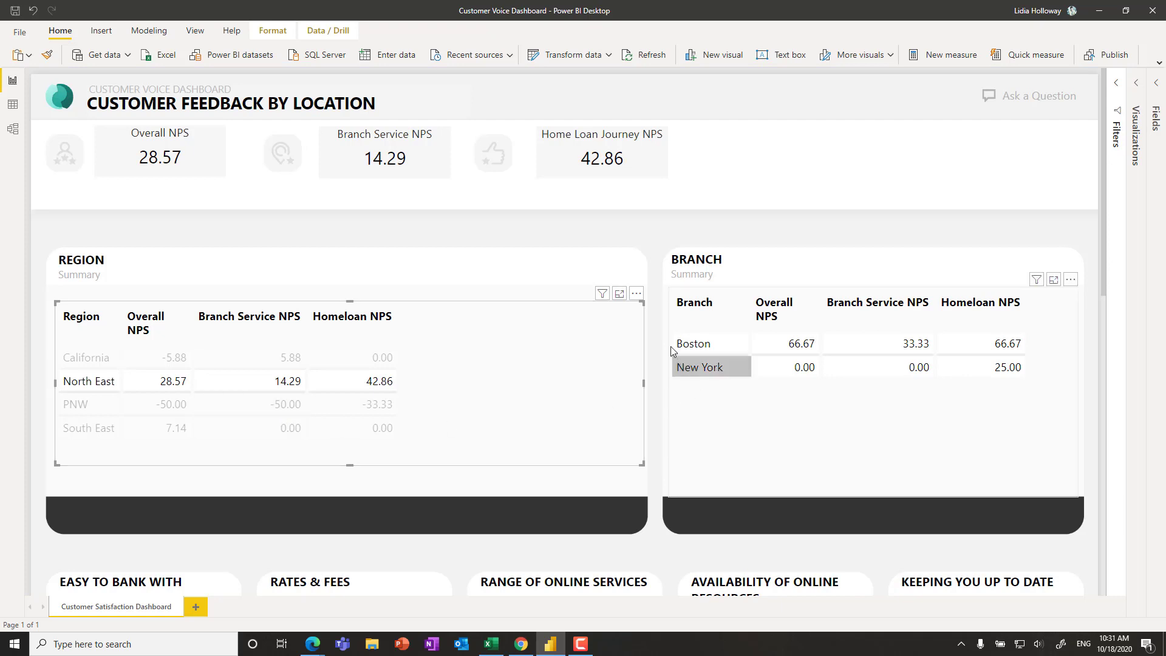
click(690, 344)
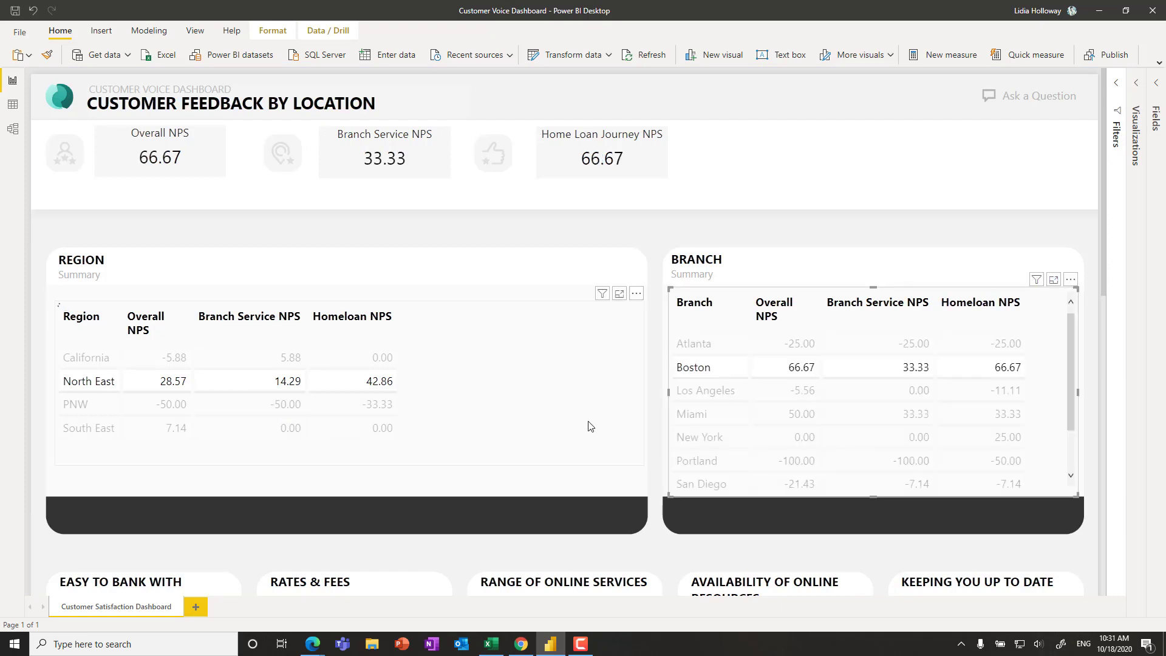
scroll(590, 424, down, 4)
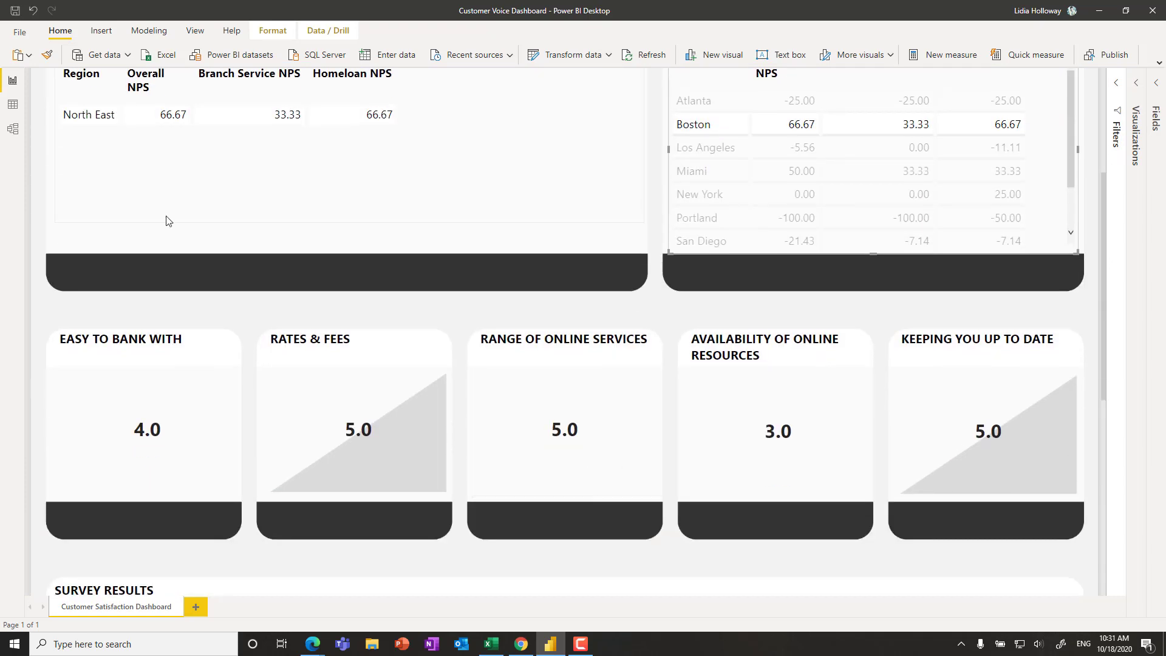
- Filter the dashboard by the North East region alone and examine the Survey Results table
click(94, 116)
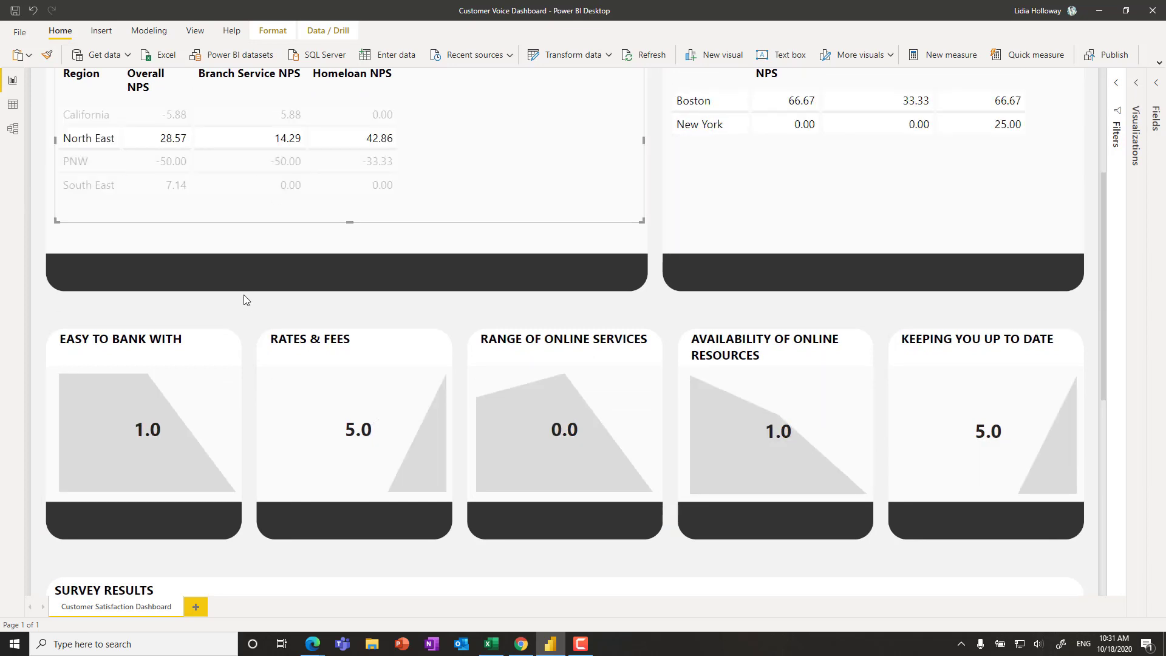
scroll(244, 316, down, 5)
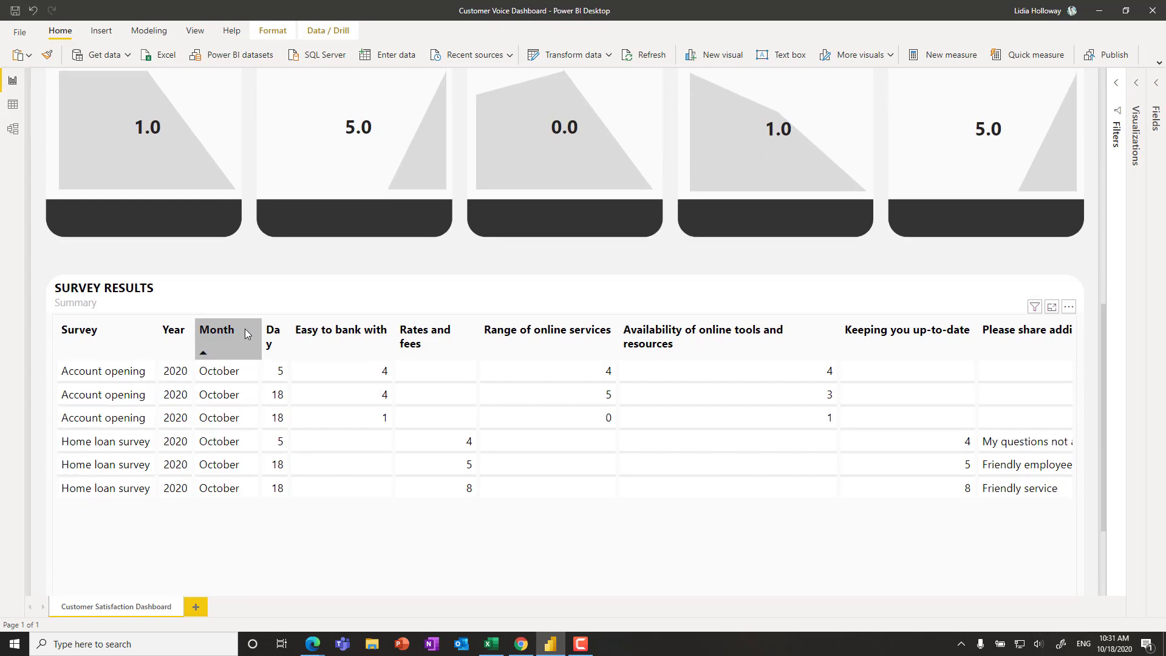
scroll(245, 332, up, 5)
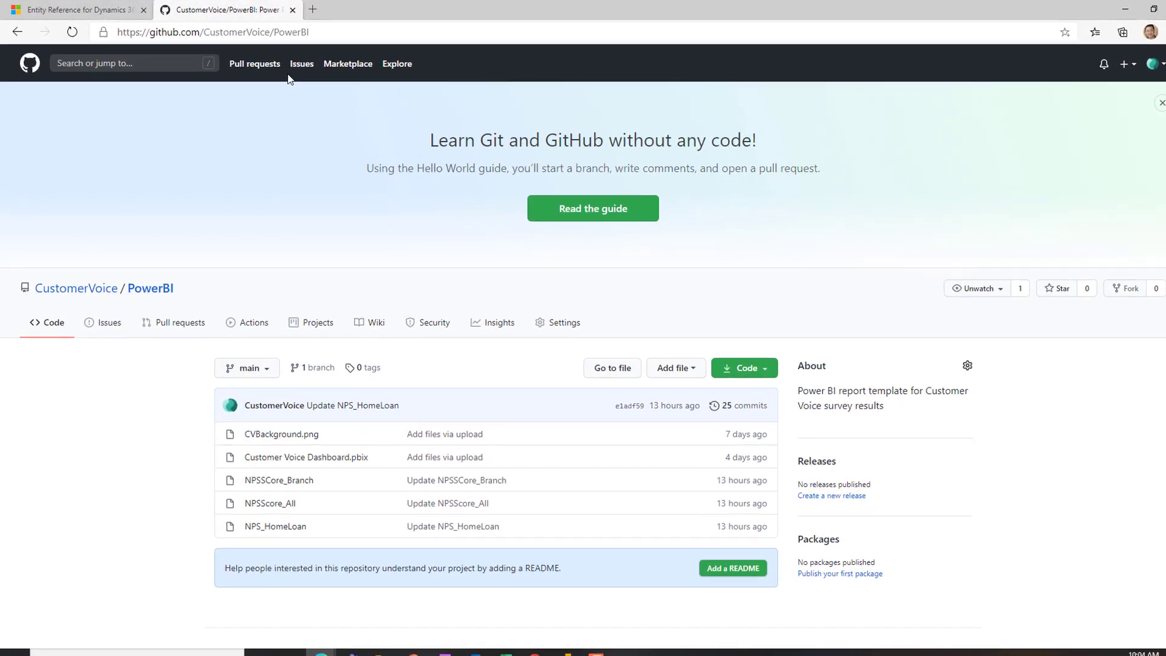
- Open the Customer Voice Dashboard.pbix file page in the CustomerVoice/PowerBI repository on GitHub
drag(318, 32, 63, 9)
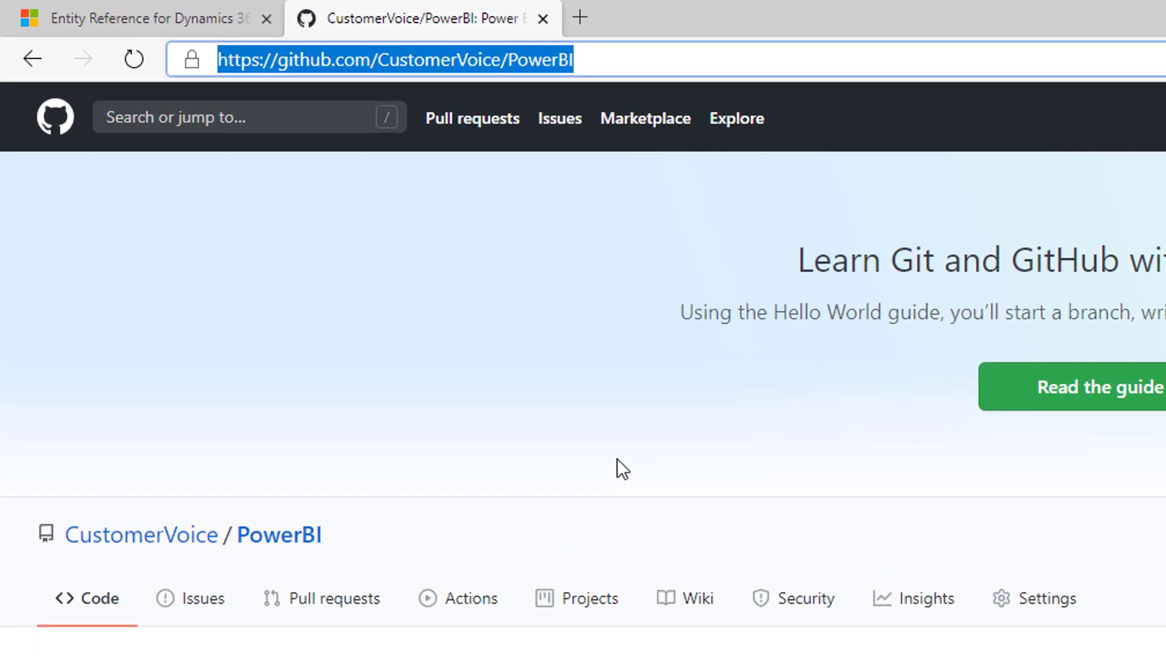
click(594, 450)
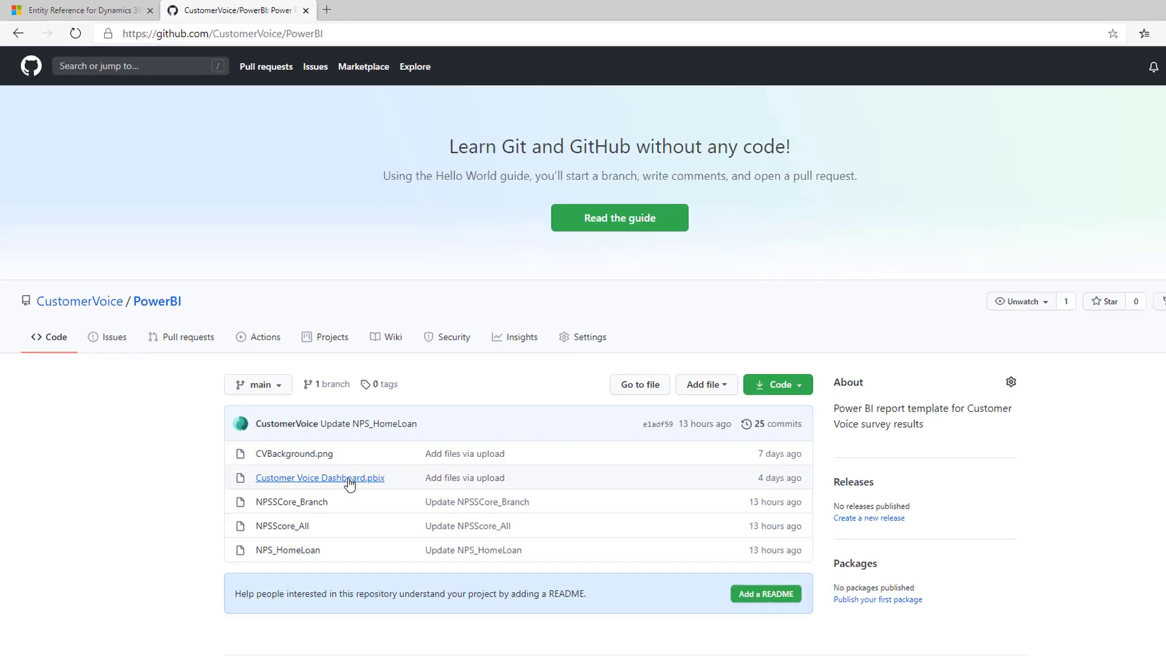
click(320, 448)
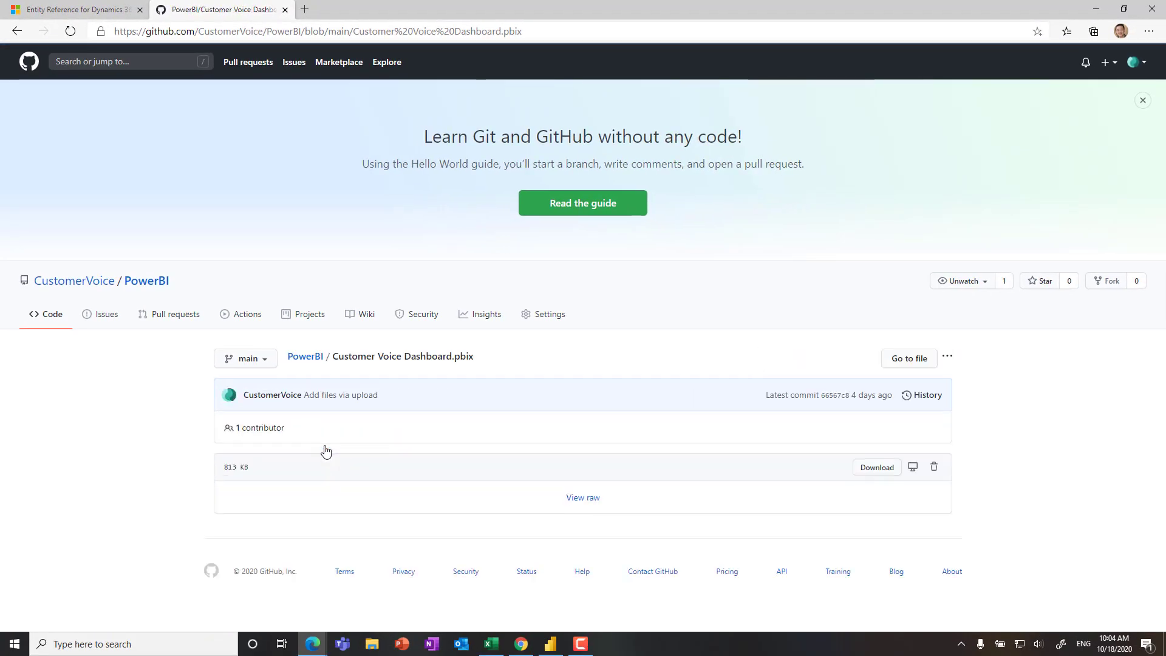
- Switch to Power BI Desktop and start a data connection with the Common Data Service connector
click(550, 645)
click(96, 56)
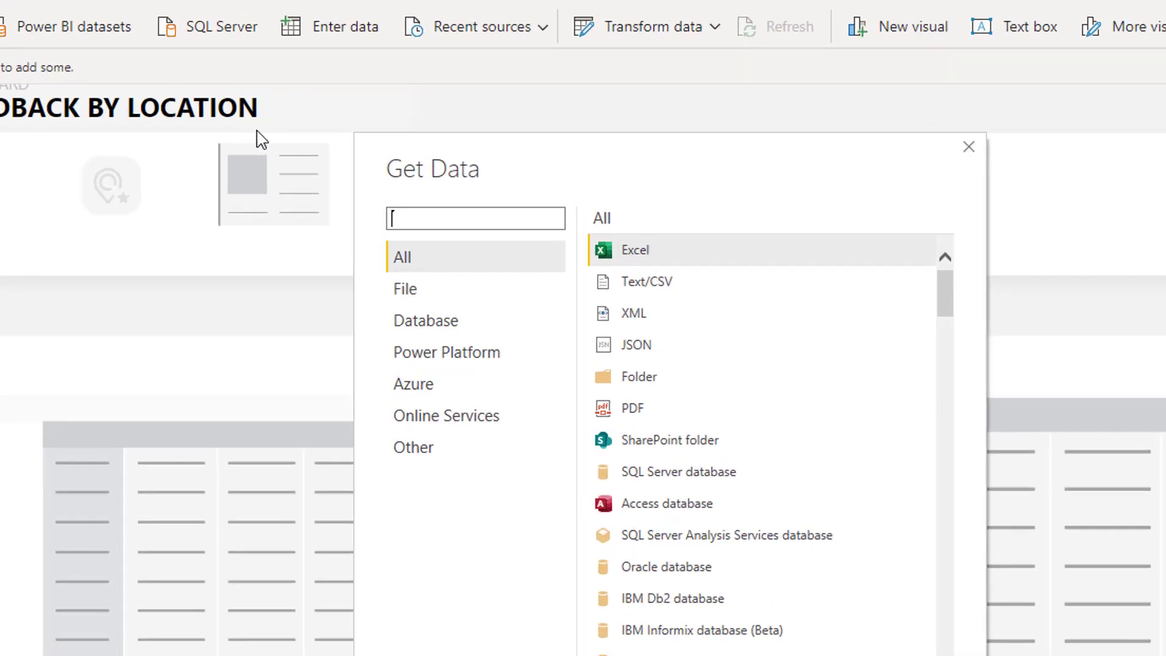
text(common data)
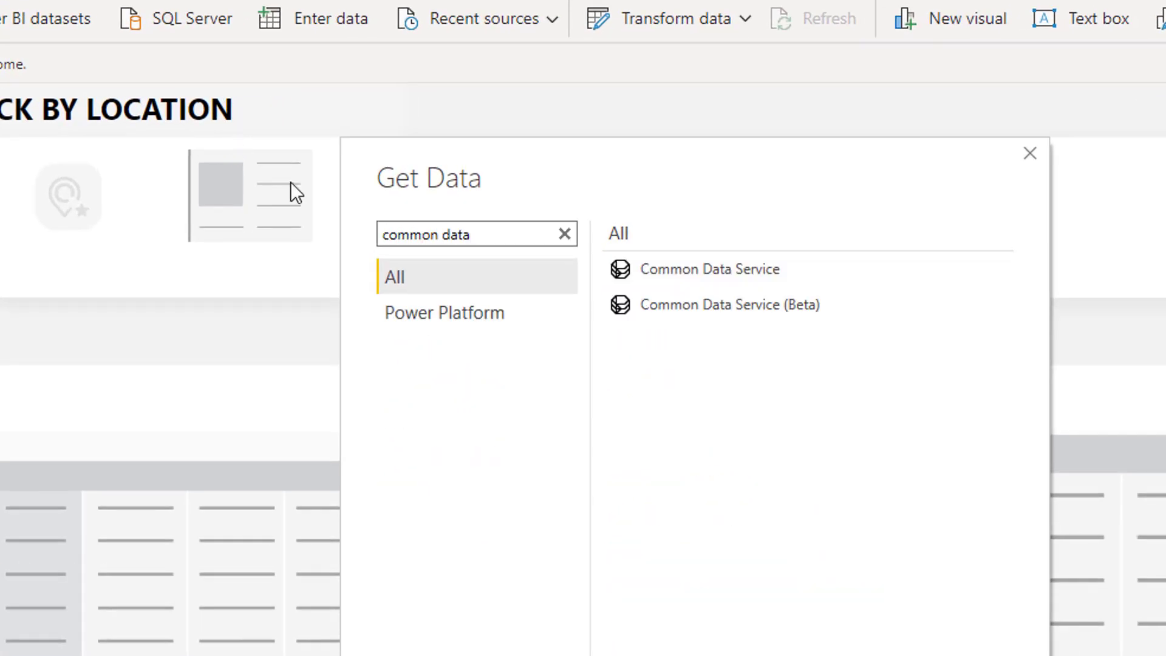
click(705, 271)
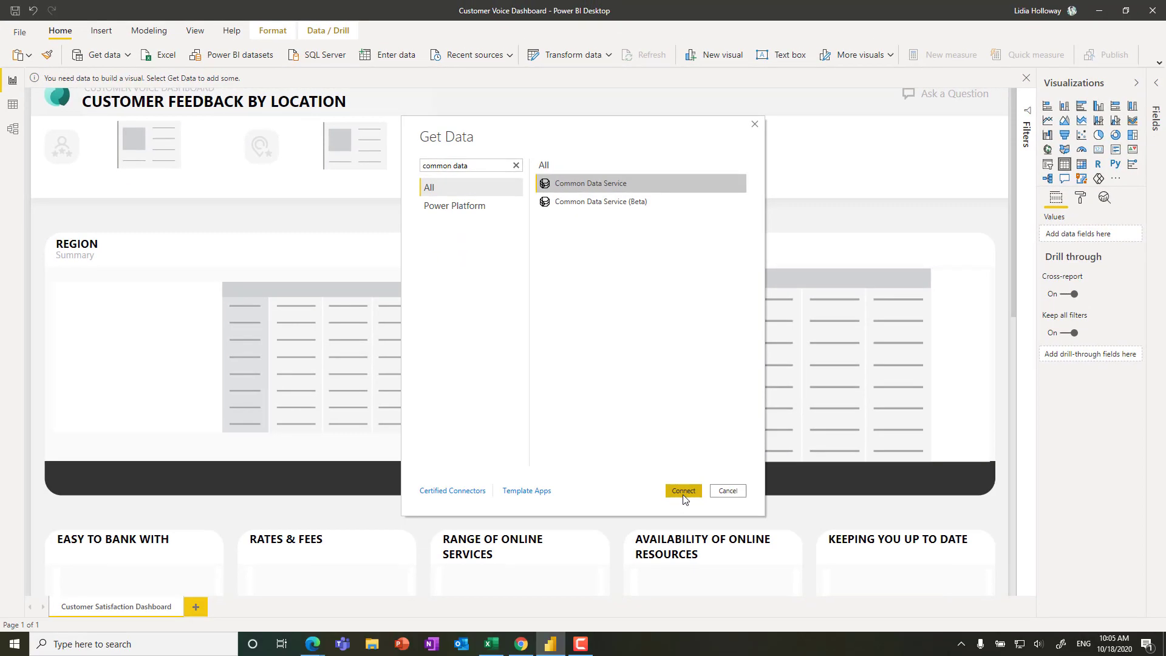
click(684, 490)
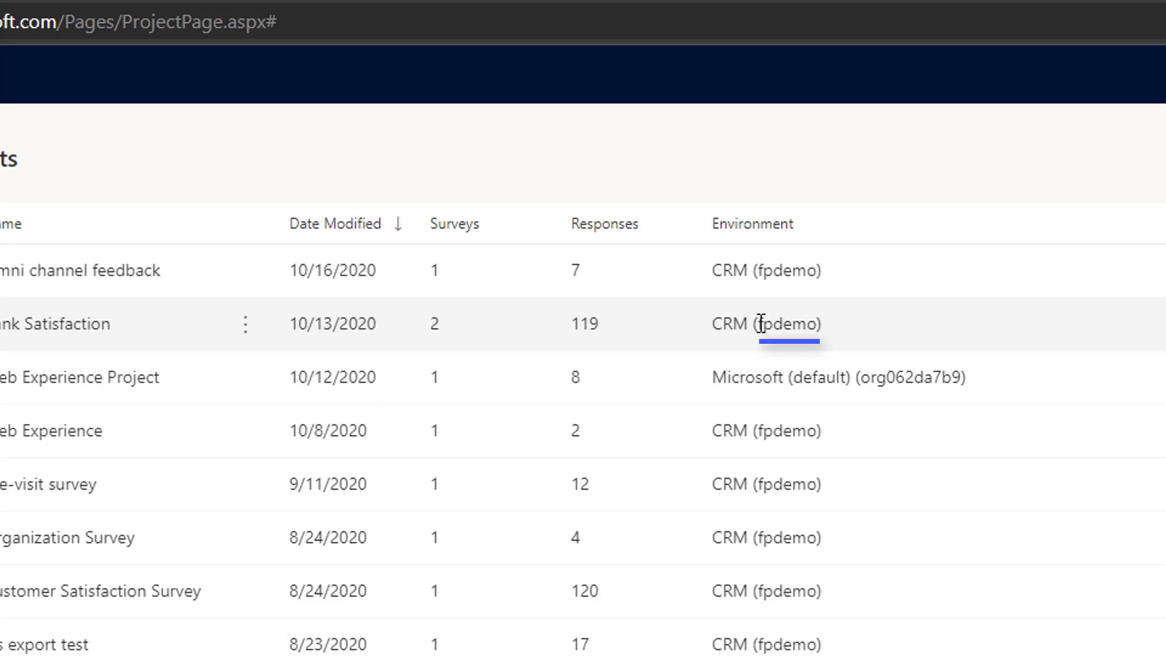
drag(761, 323, 809, 323)
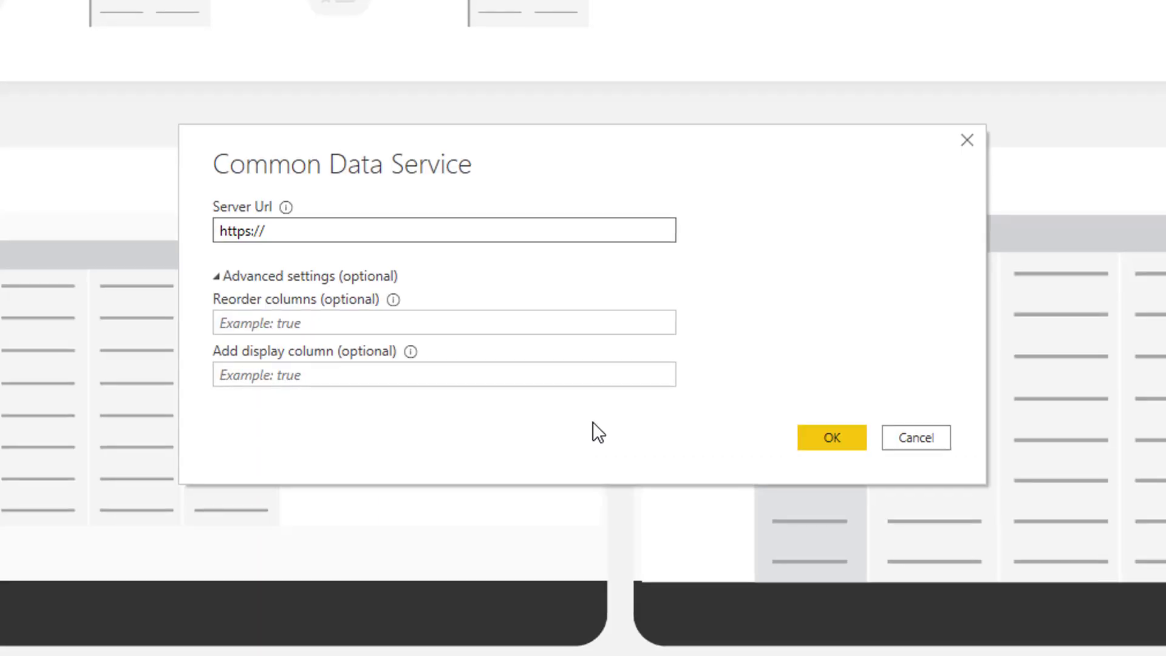
text(fpdemo.)
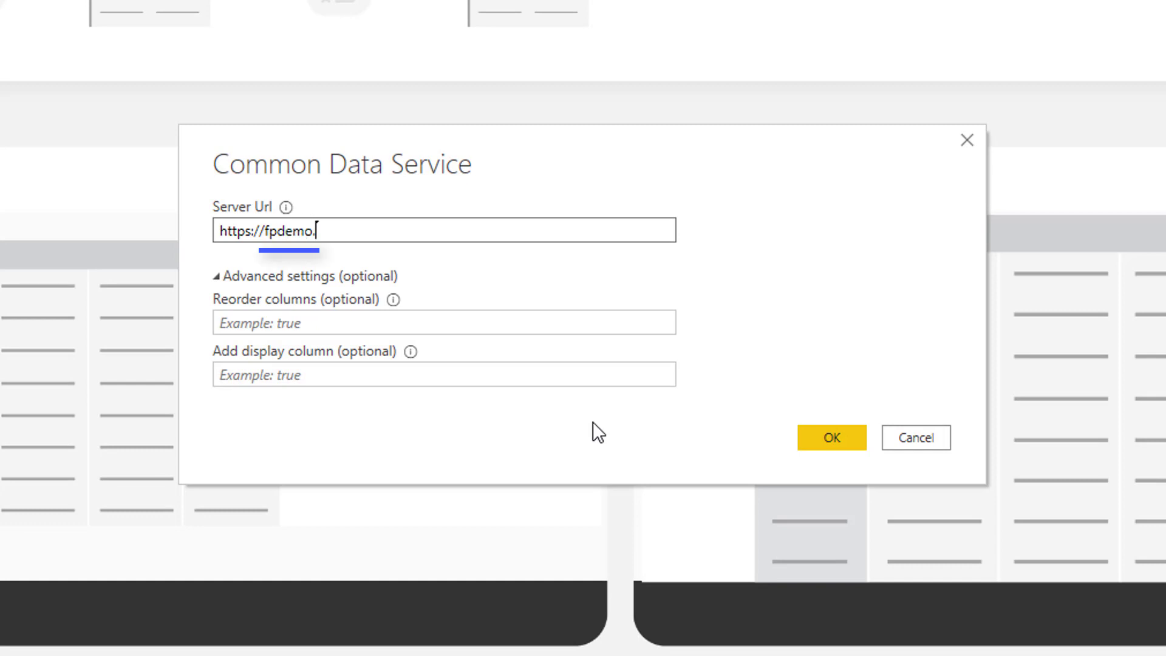
text(crm.dynamics.com)
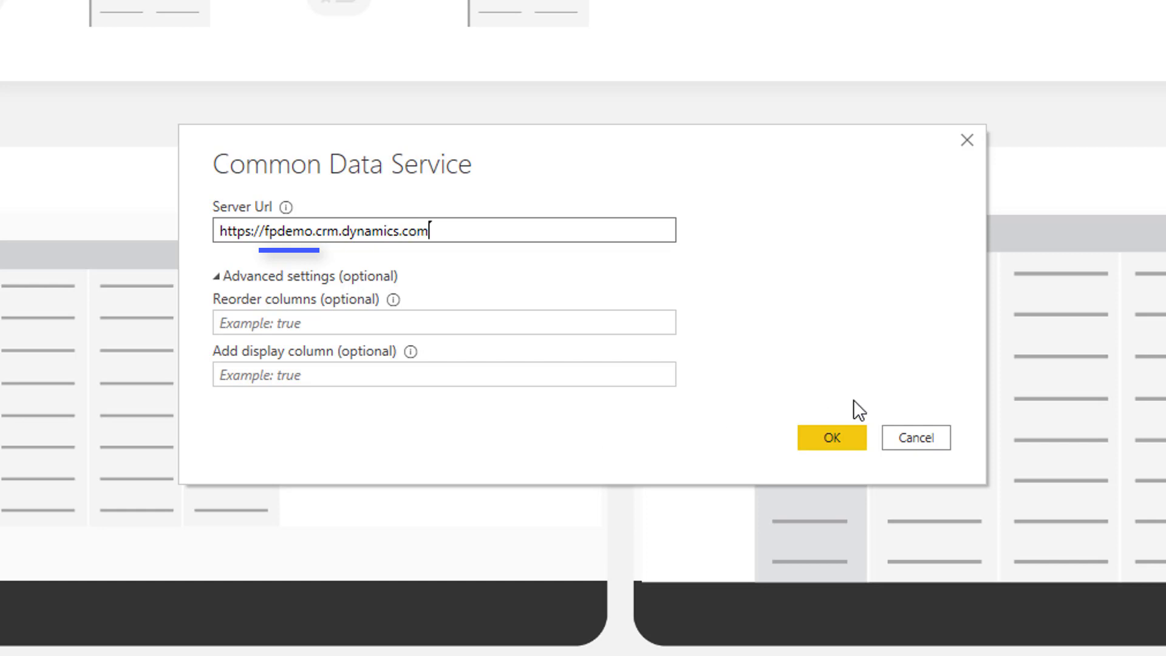
click(839, 446)
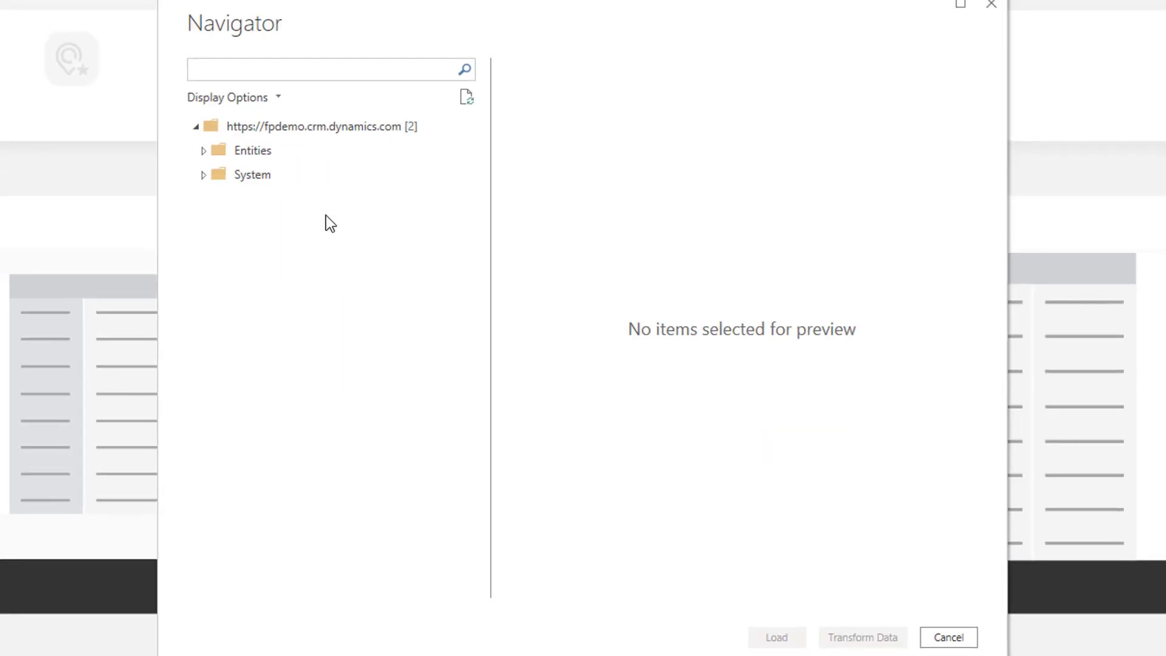
- Expand the Entities folder of the connected environment and filter its tables by "msfp"
click(203, 151)
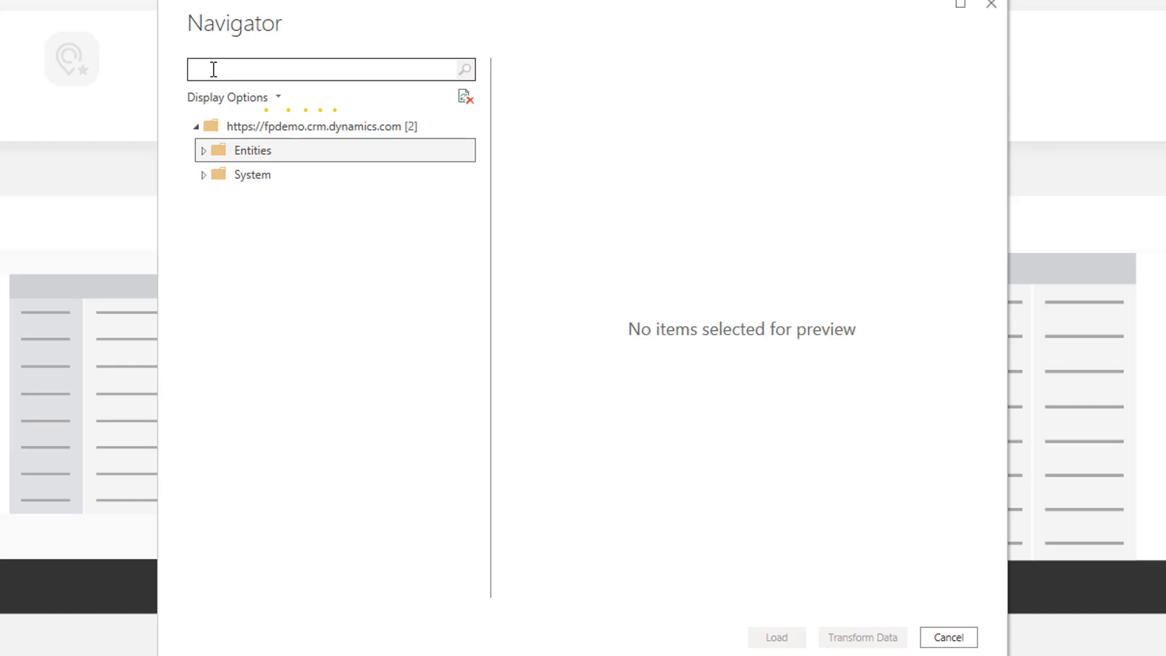
click(215, 71)
text(msfp)
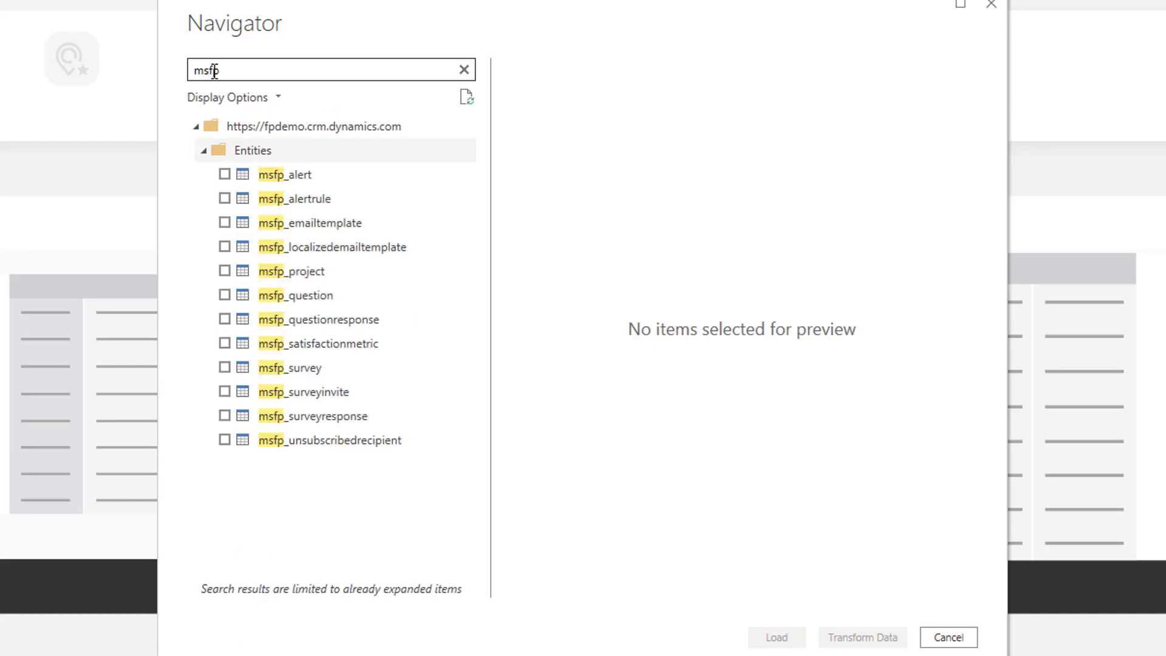
- Select the msfp_surveyresponse, msfp_questionresponse, msfp_satisfactionmetric, msfp_survey, msfp_project and msfp_question tables for import
click(224, 417)
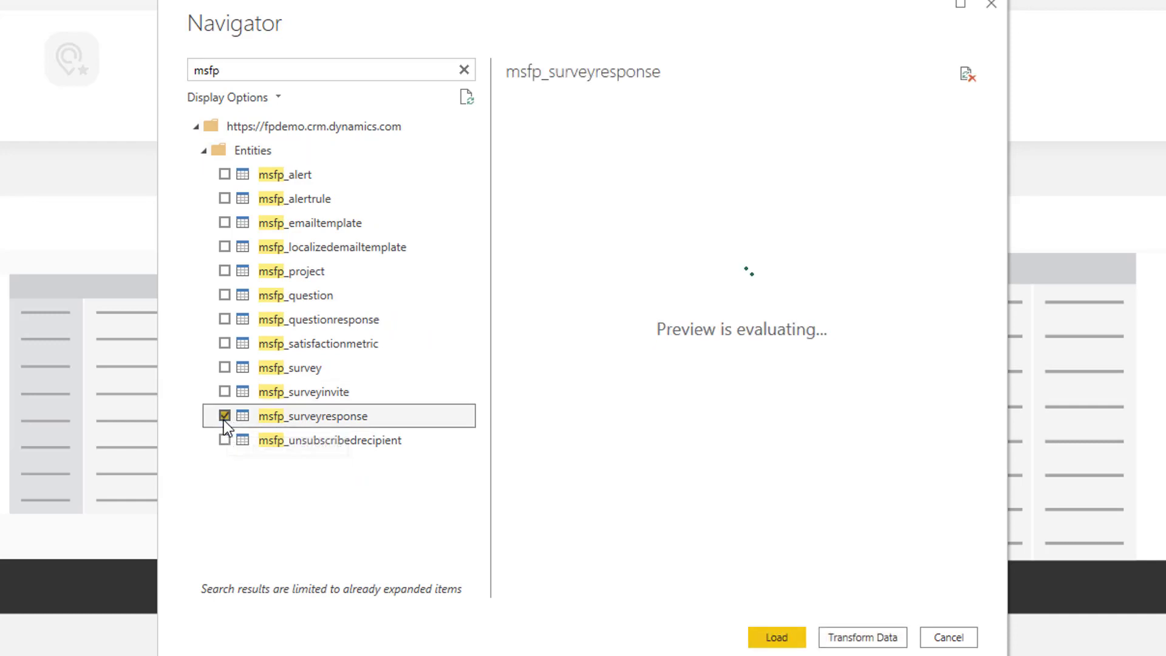
click(224, 320)
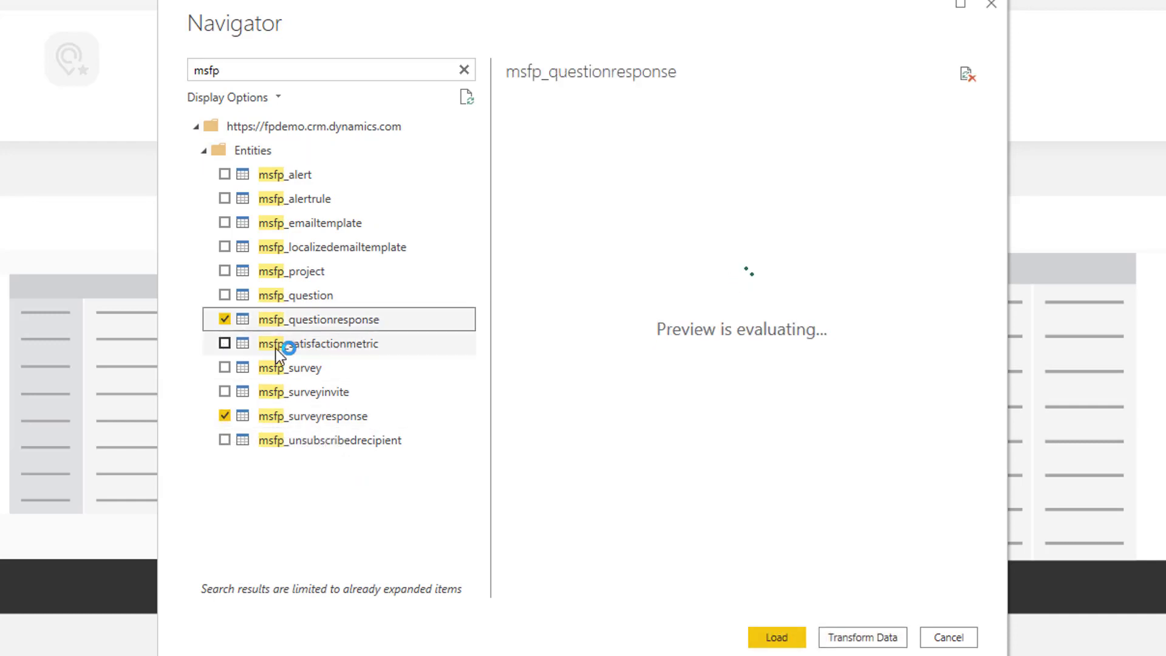
click(225, 344)
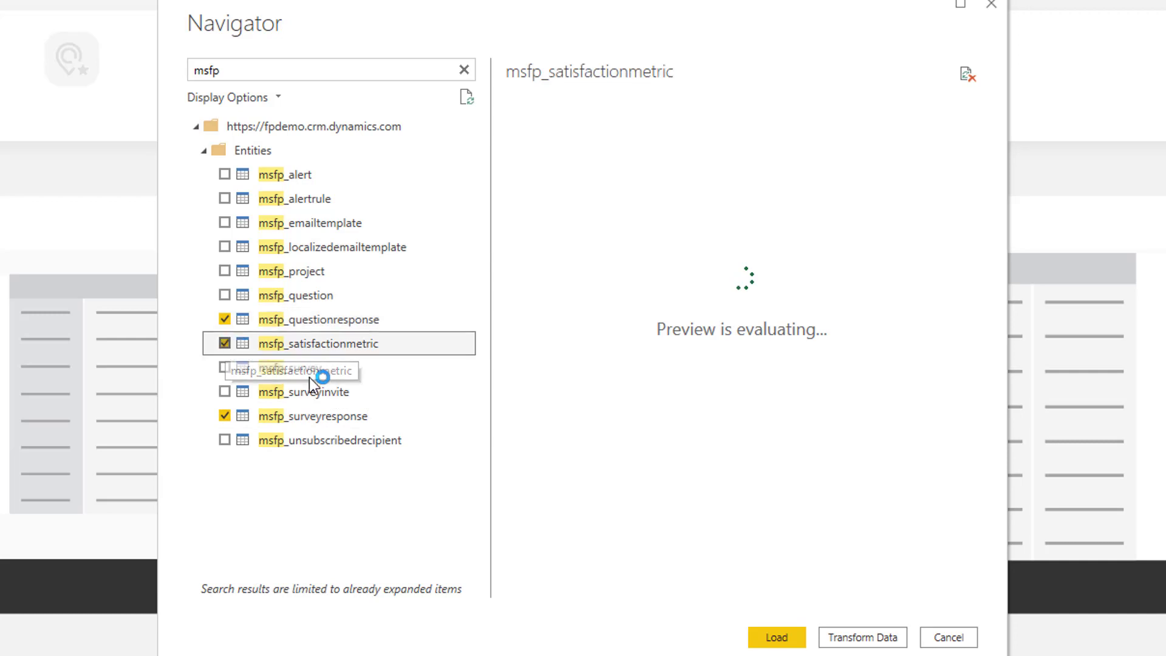
click(225, 368)
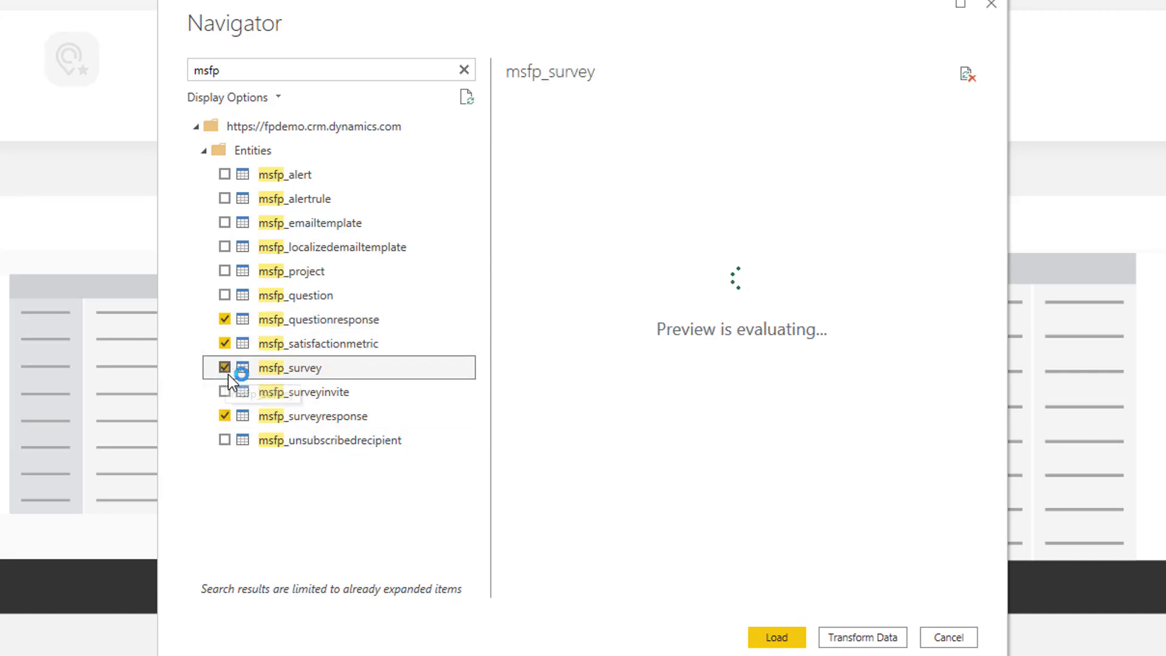
click(224, 271)
click(224, 295)
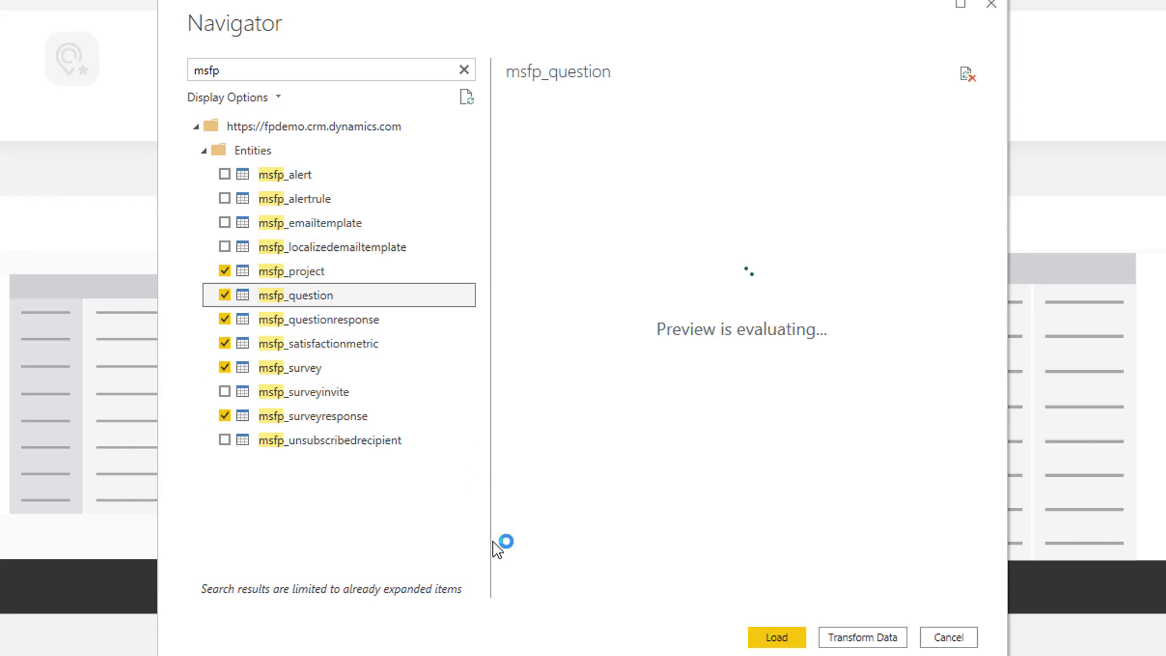
- Find the Contact table by filtering for "contact", then select both it and the ActivityParty table for import
click(464, 70)
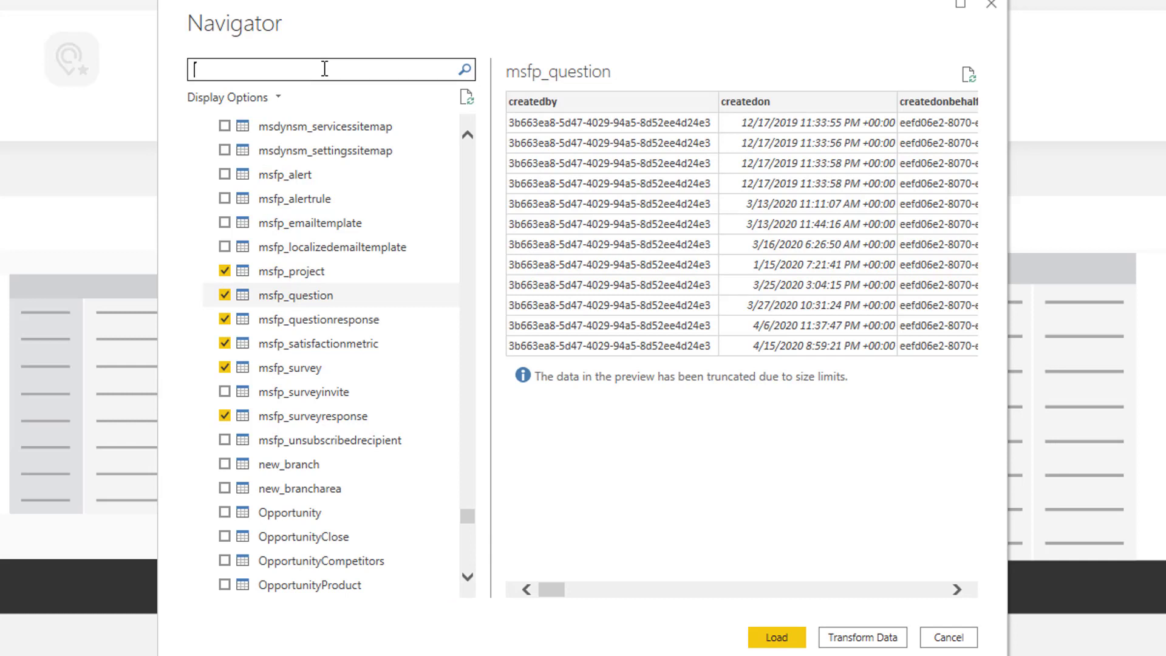
text(contact)
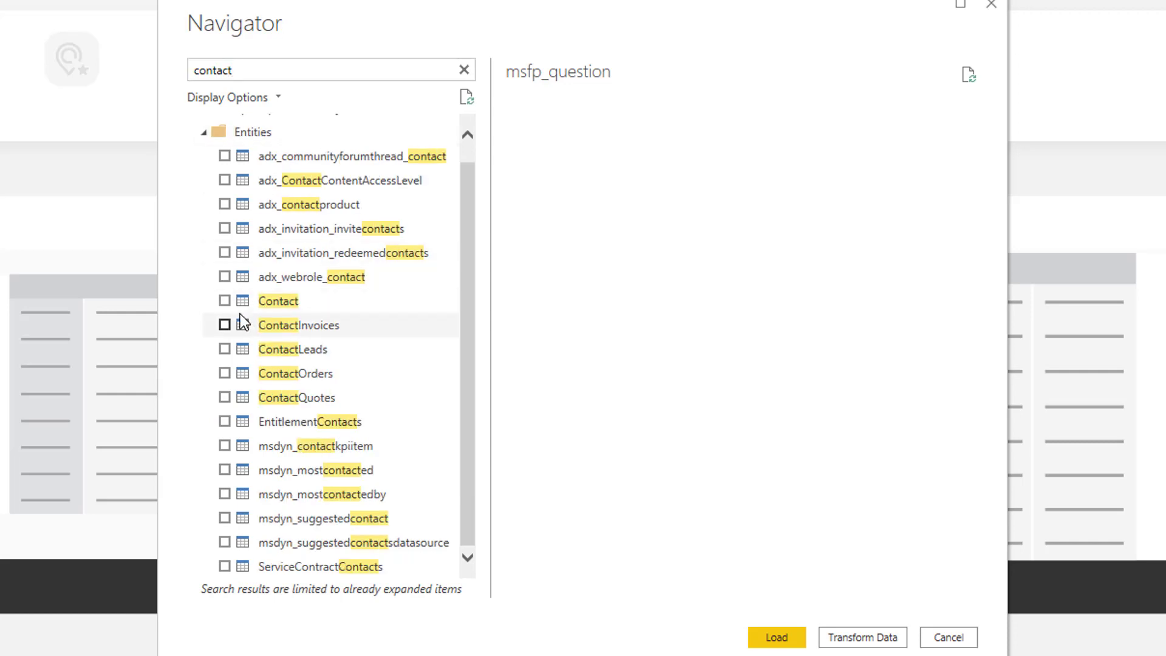
click(225, 302)
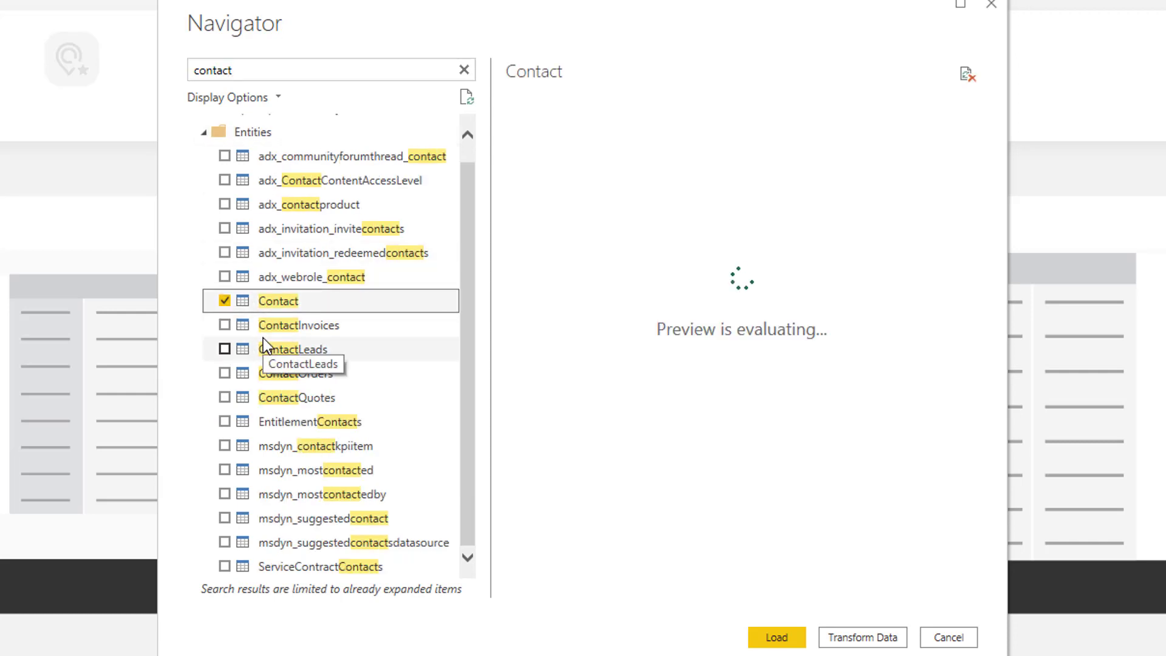
click(464, 72)
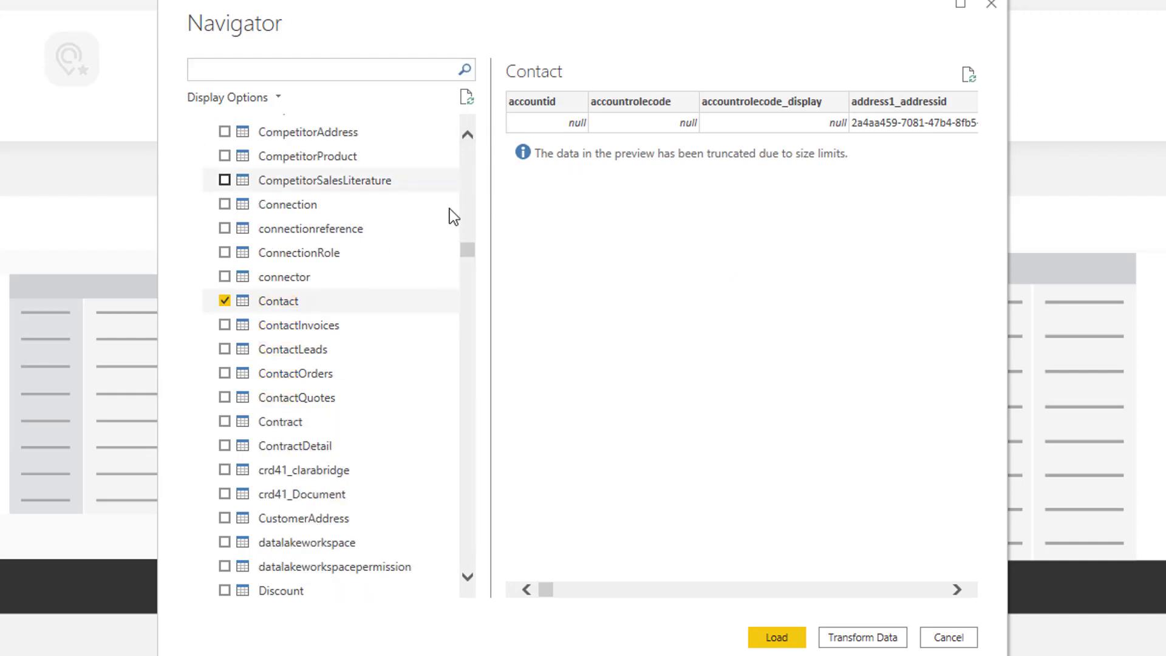
drag(473, 255, 475, 137)
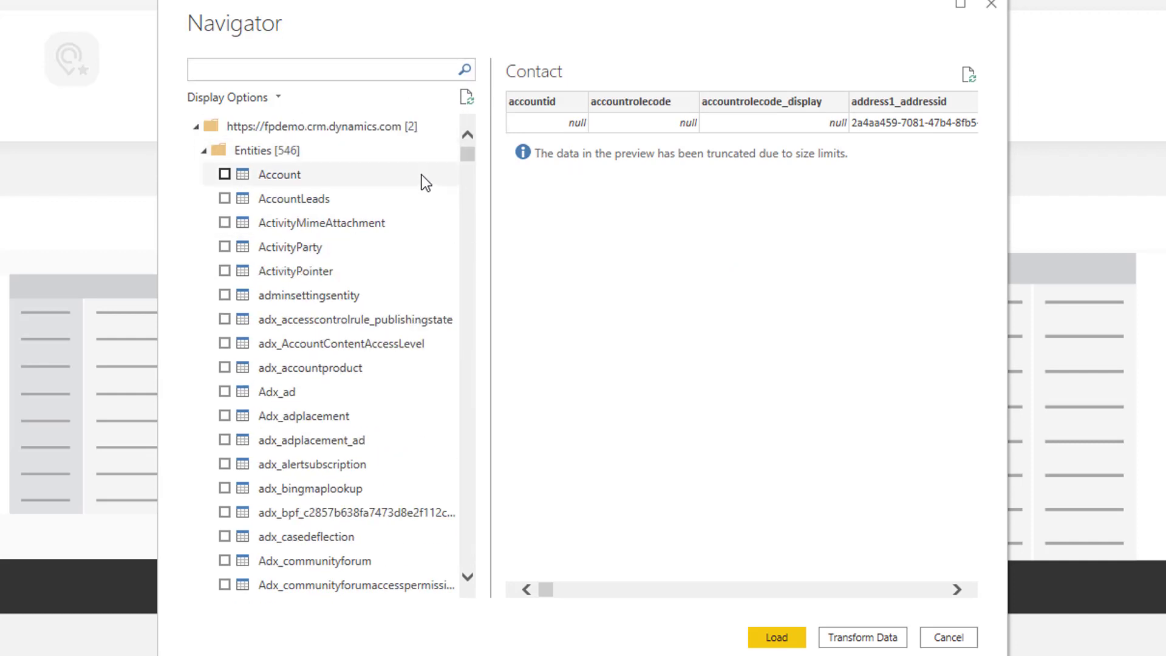
click(224, 247)
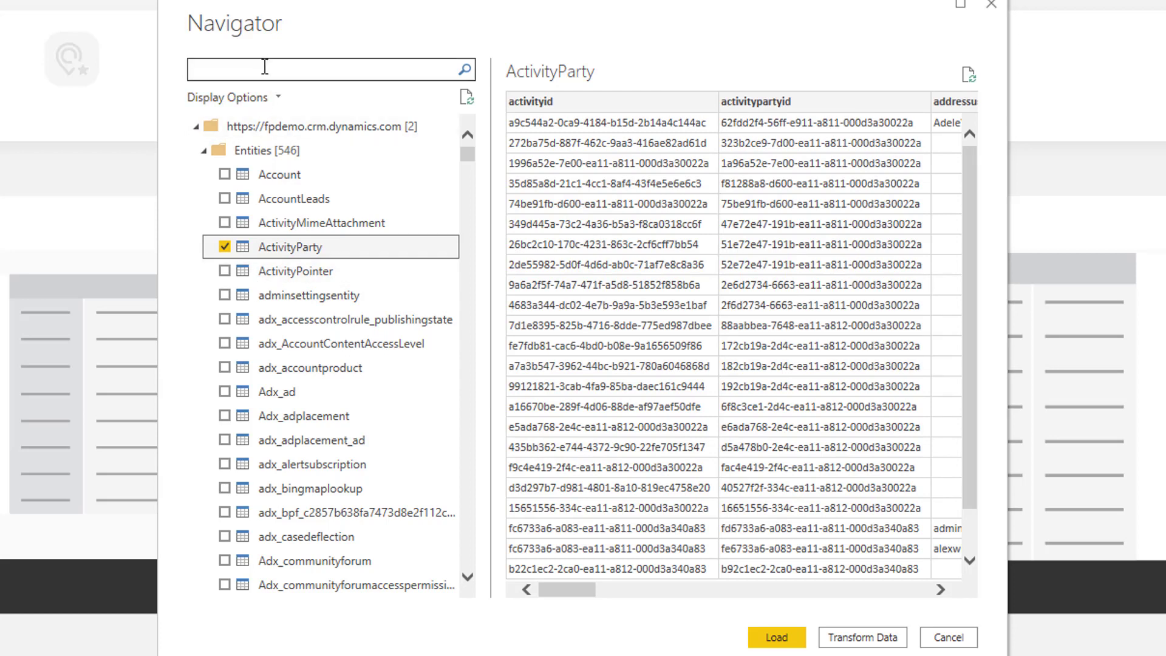
- Filter the entities by "bran", add the new_branch and new_brancharea tables, and load all selected tables into the dashboard
click(265, 67)
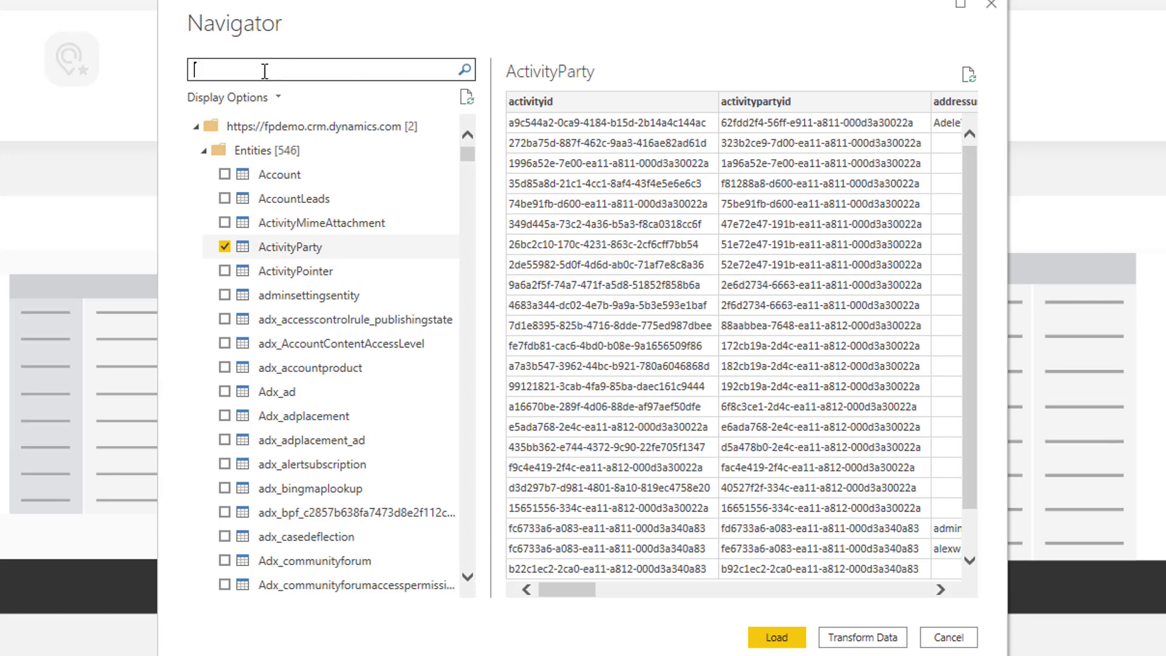
text(bran)
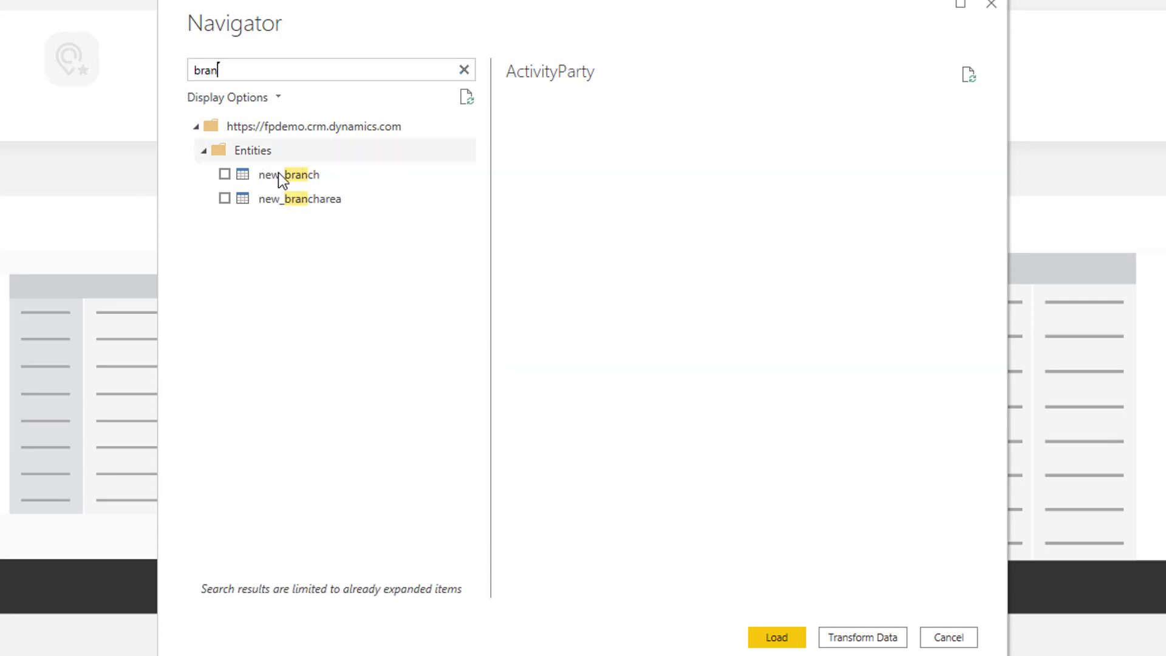
click(226, 176)
click(224, 199)
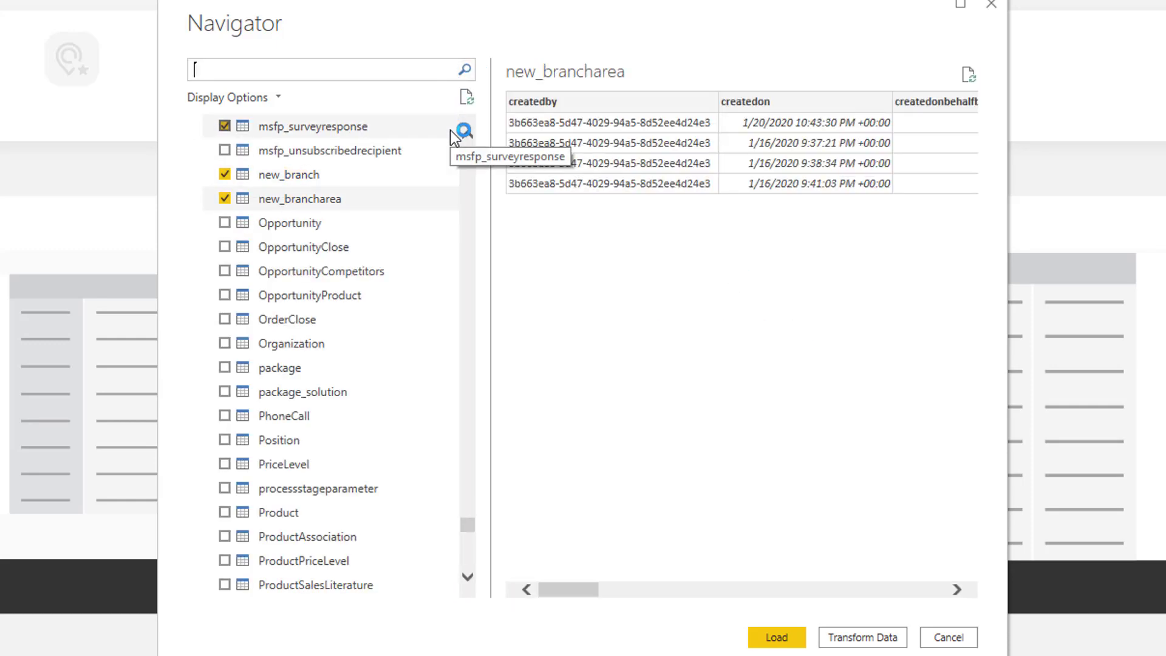
click(776, 637)
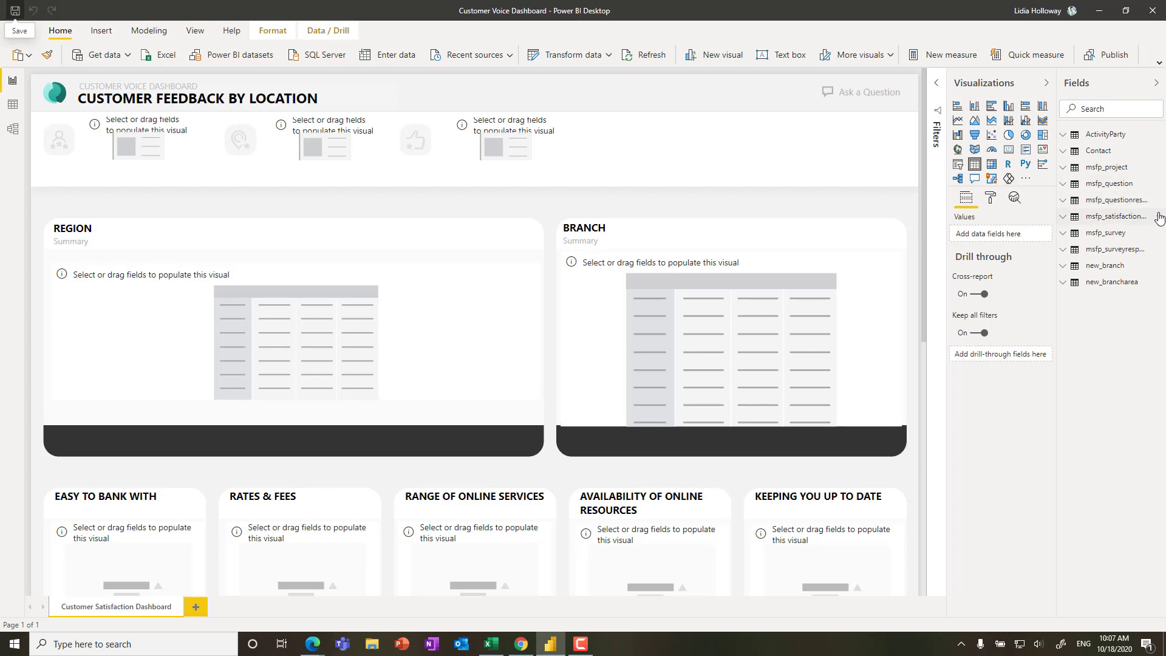
- Make room to read the full table names in the field list and open the msfp_questionresponse query for editing
click(1046, 84)
drag(1058, 85, 971, 98)
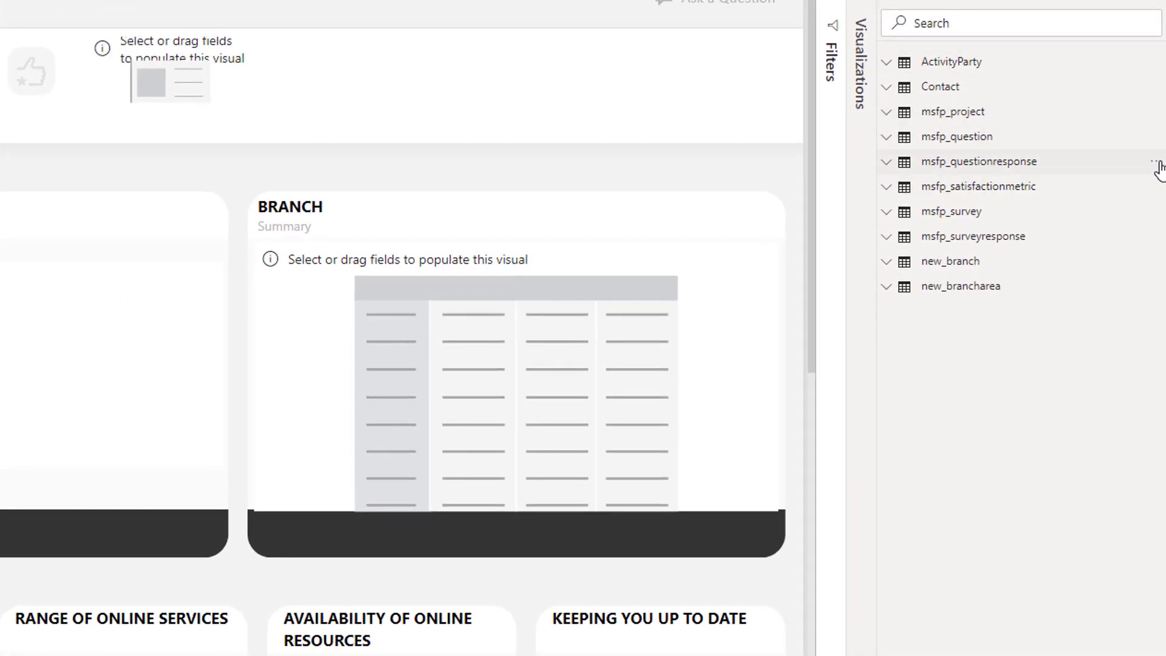
click(1155, 162)
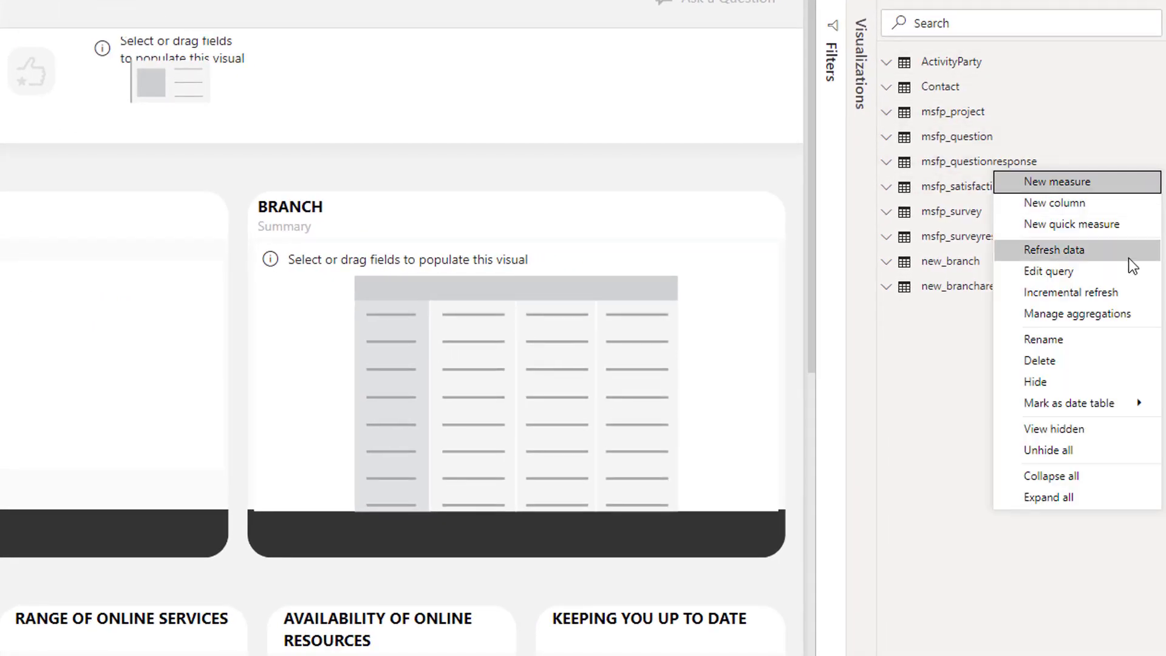
click(1127, 279)
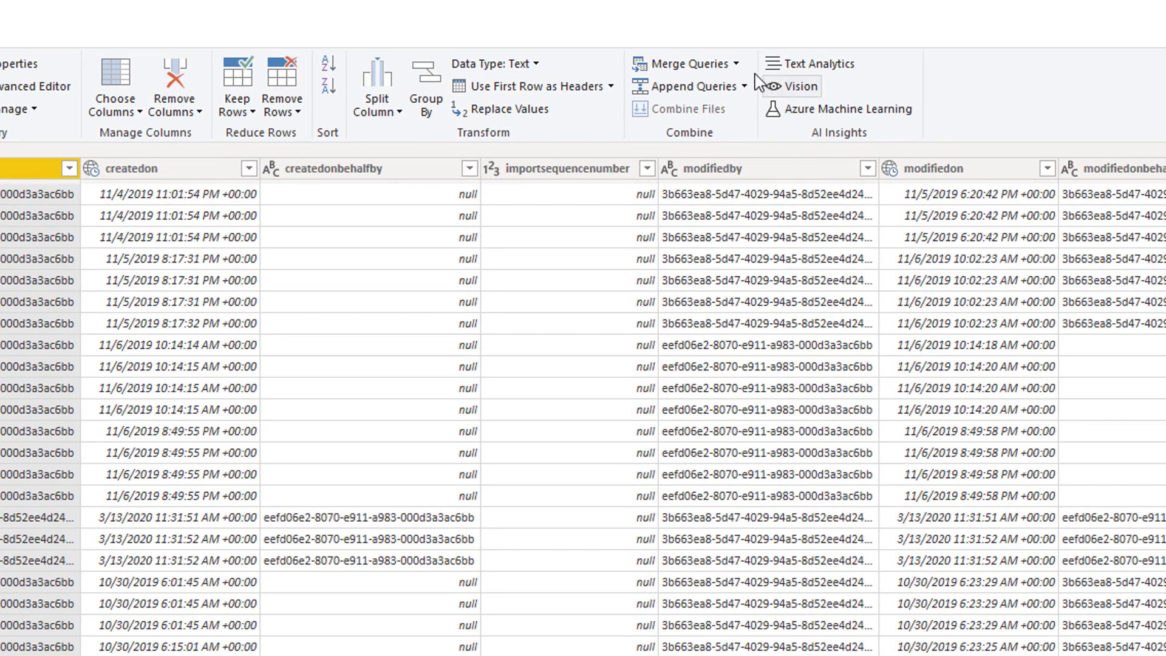
- Start merging msfp_questionresponse as a new query, with msfp_question as the second table
click(736, 63)
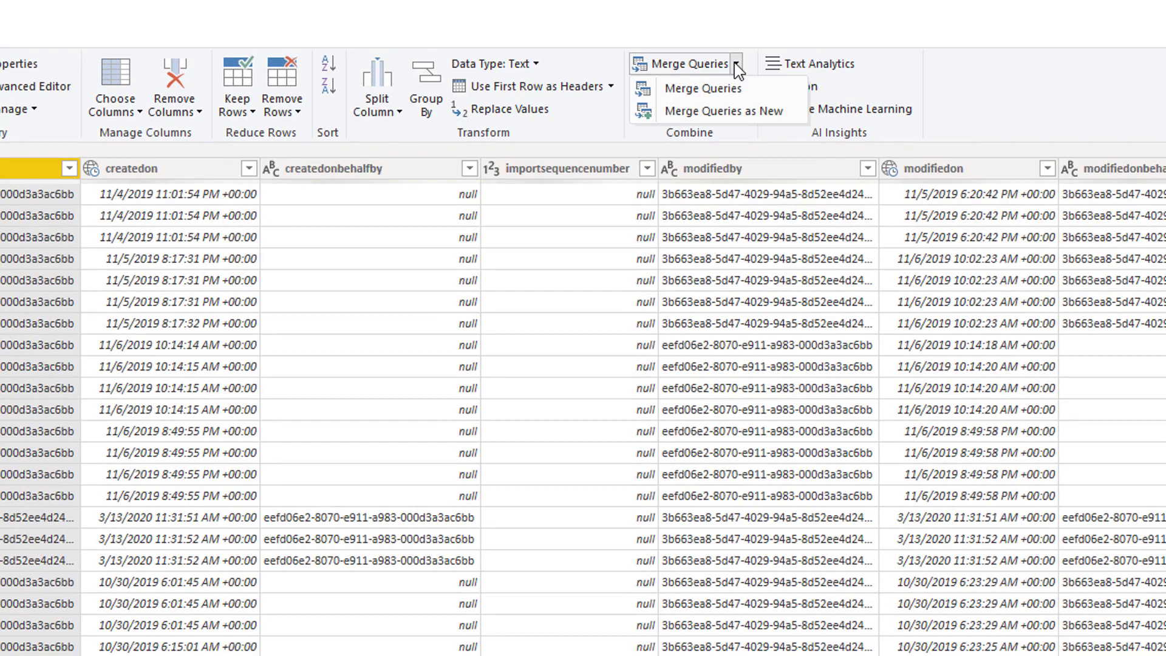
click(749, 111)
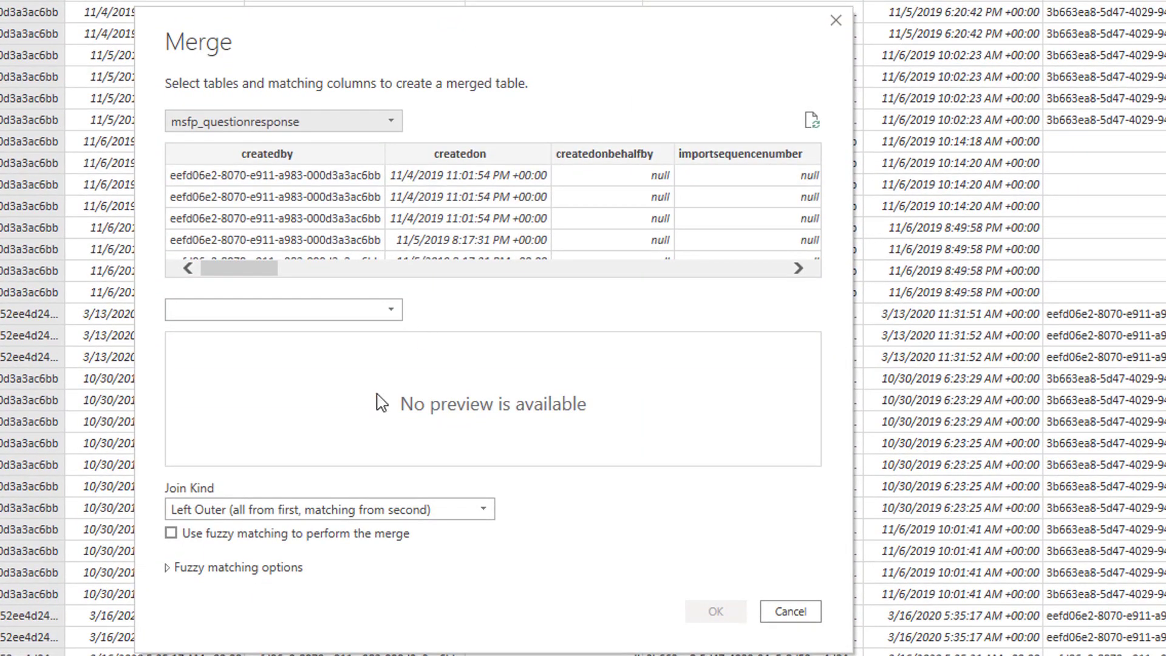
click(392, 311)
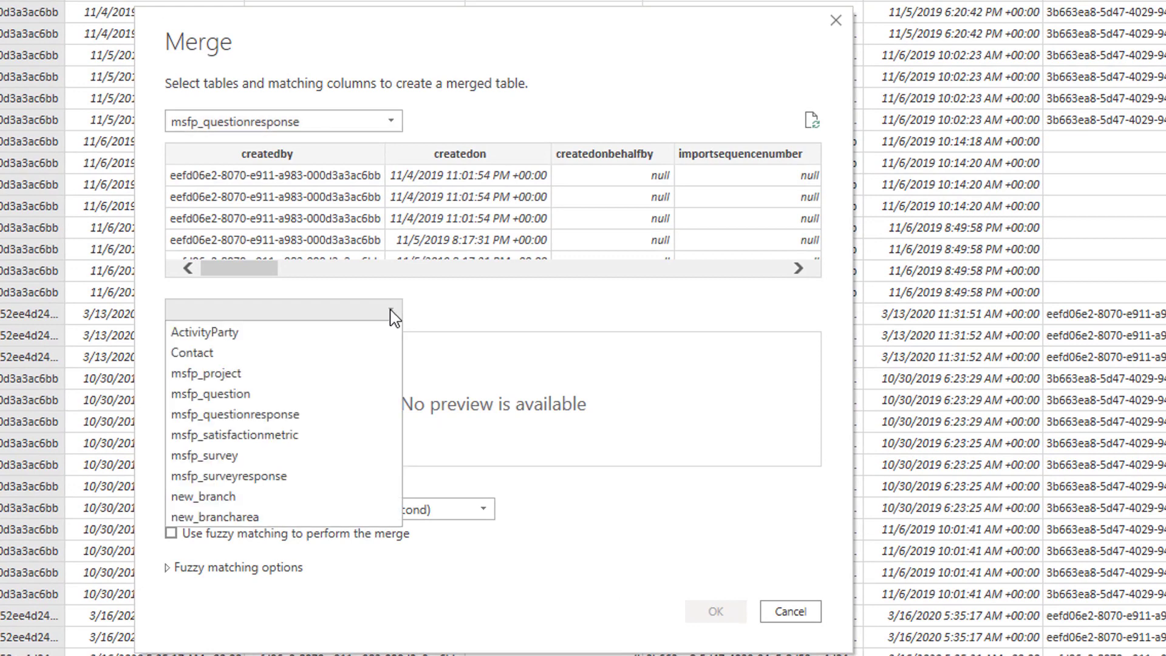
click(304, 395)
- Match the two tables on the msfp_questionid column of msfp_questionresponse and the msfp_questionid column of msfp_question
drag(269, 271, 477, 287)
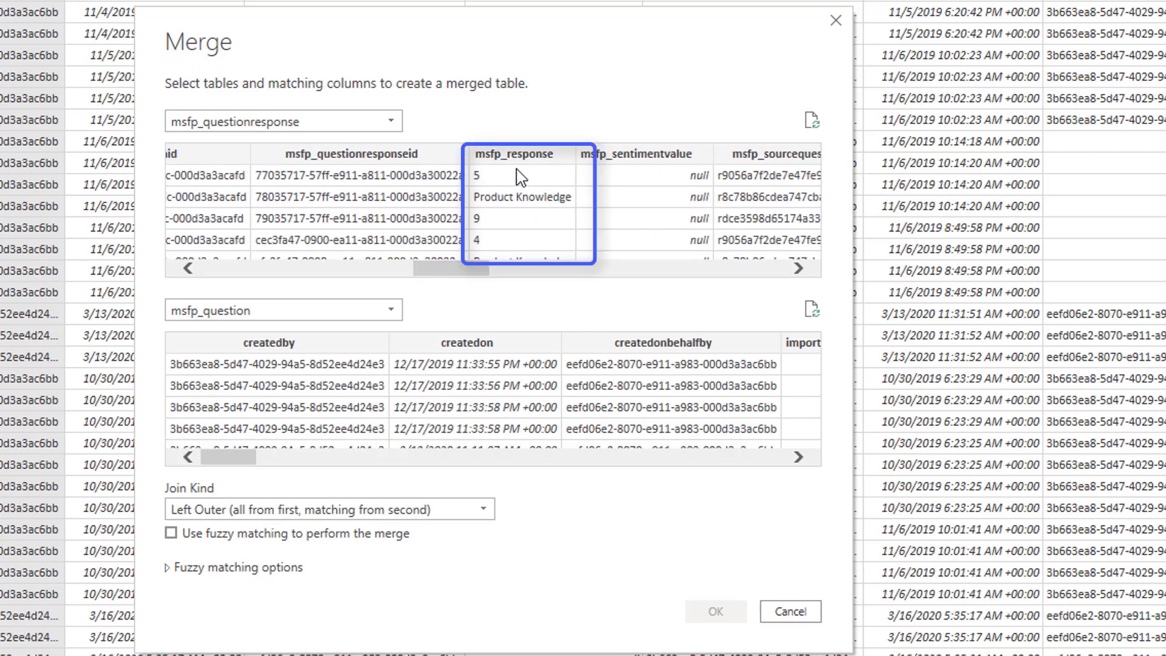
drag(453, 273, 428, 266)
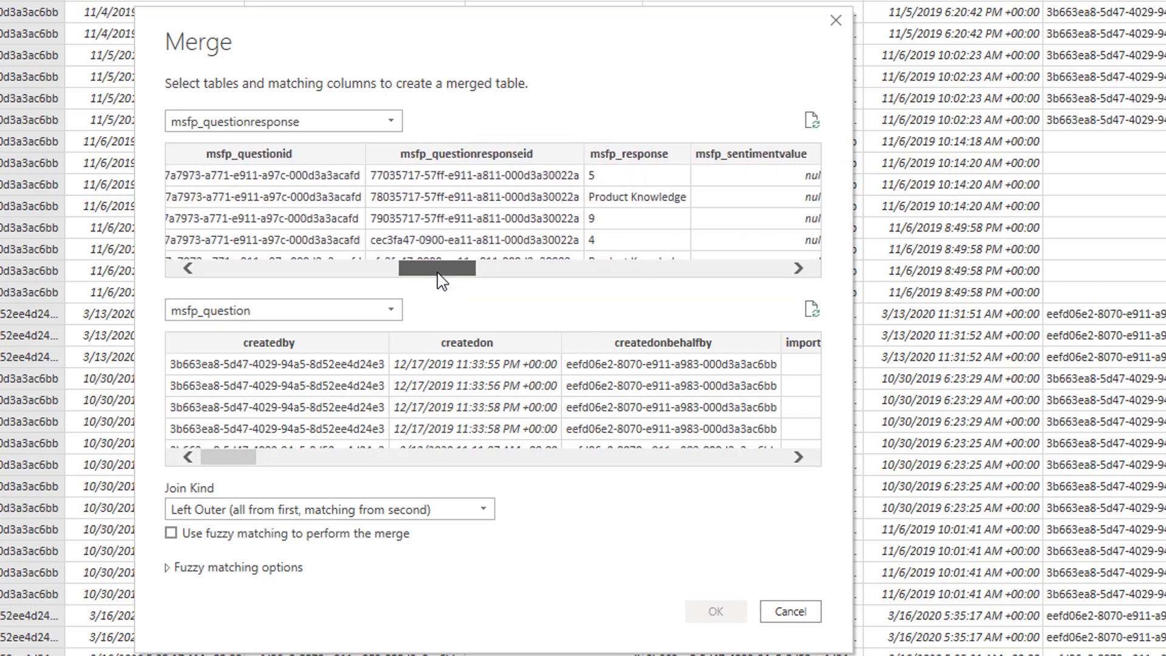
click(283, 156)
drag(253, 467, 484, 468)
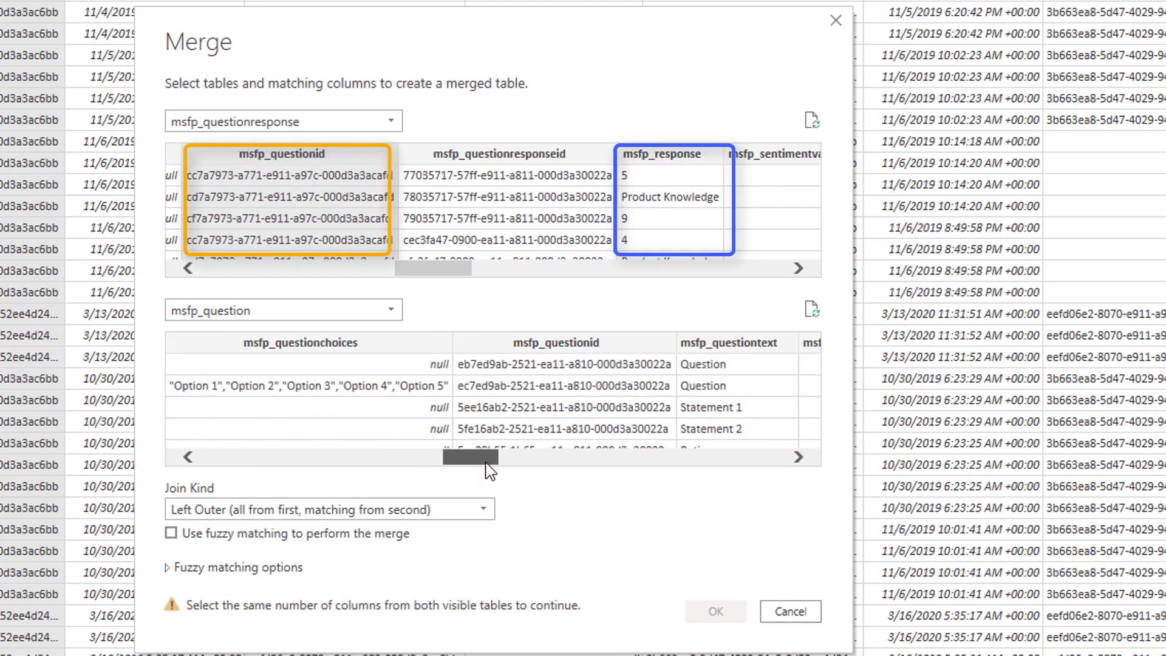
click(582, 346)
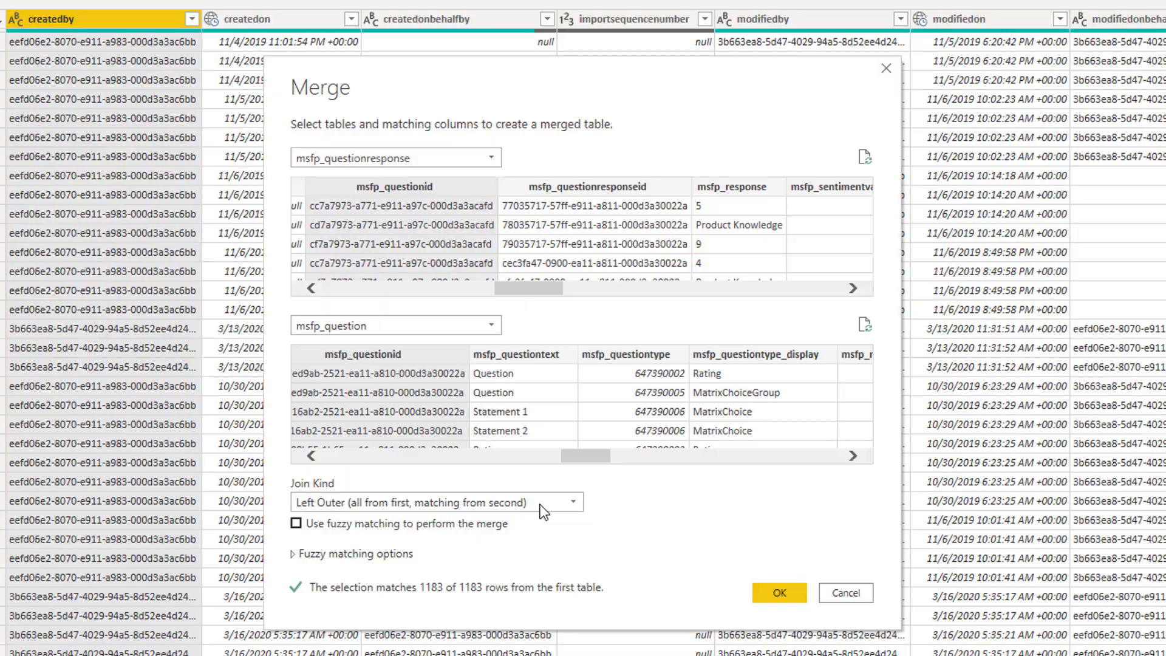
- Set the join kind to Inner (only matching rows) and create the merged query
click(445, 505)
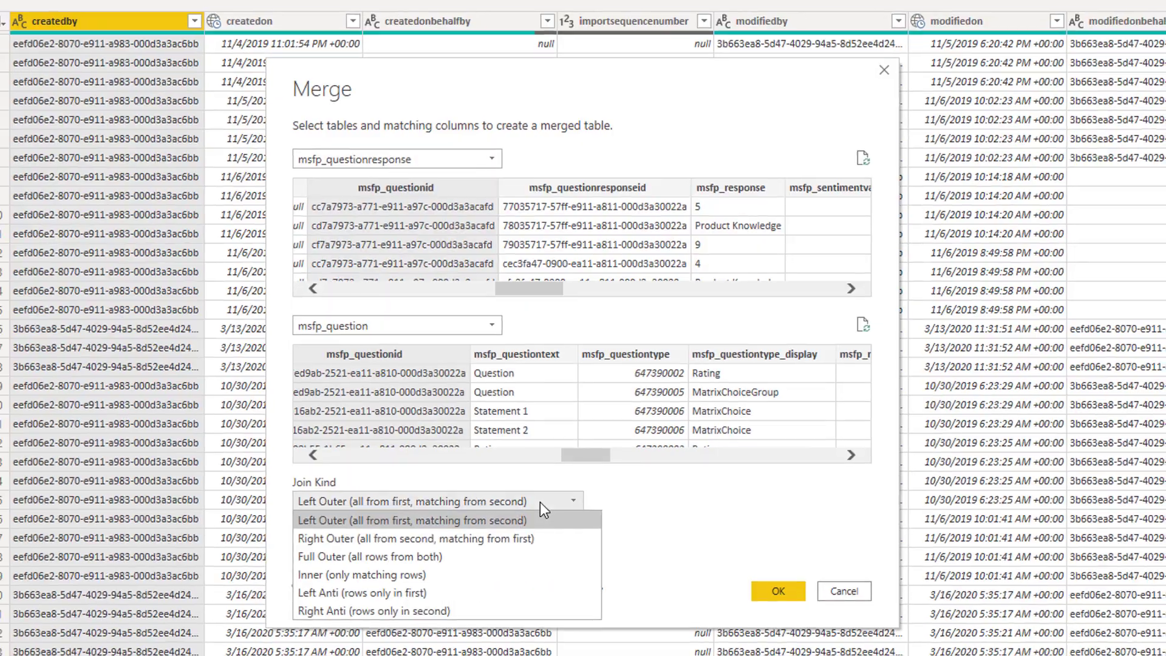
click(425, 571)
click(735, 532)
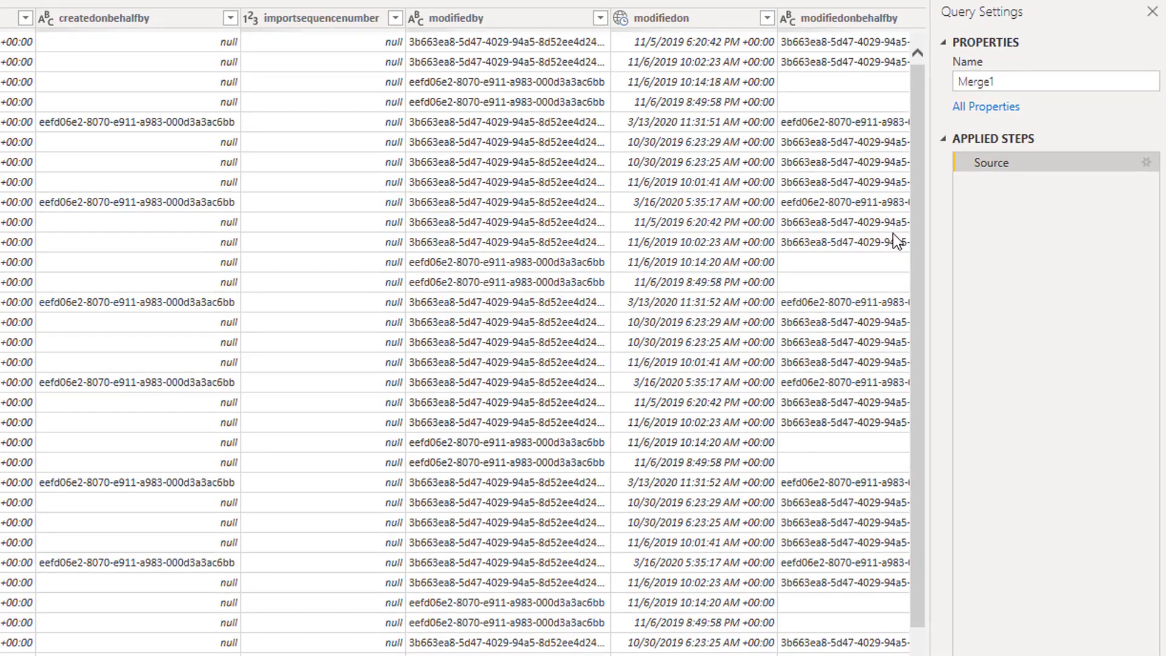
- Rename the merged query to "Customer Voice Question Response"
drag(1006, 83, 917, 86)
text(Customer Voic)
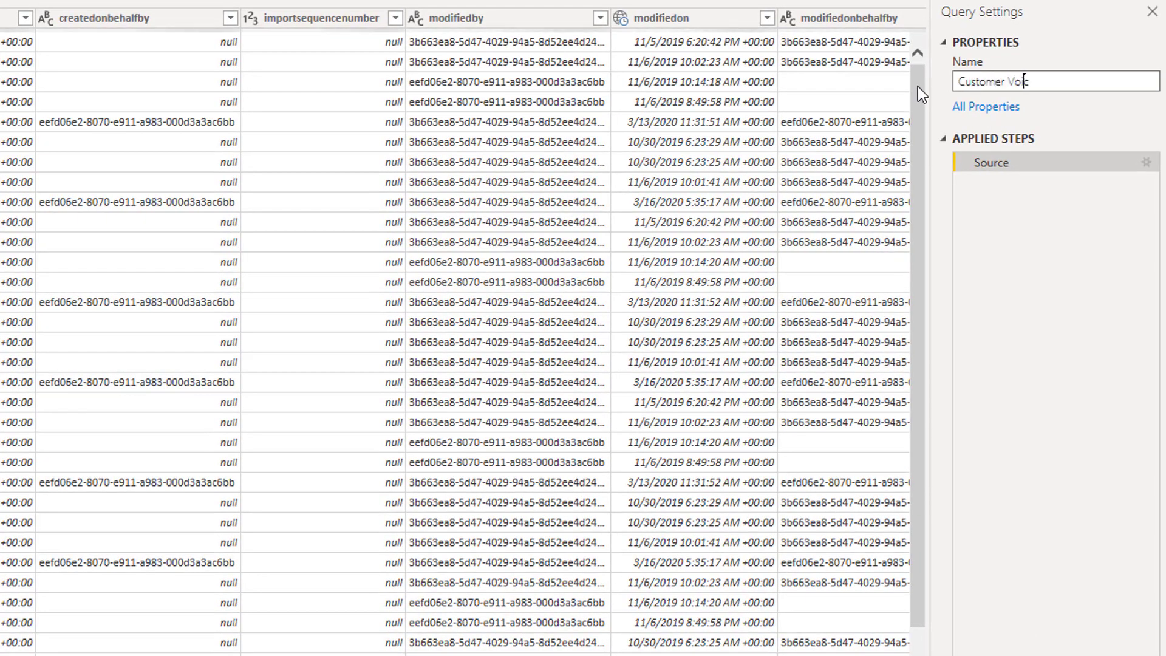
text(e Question Response)
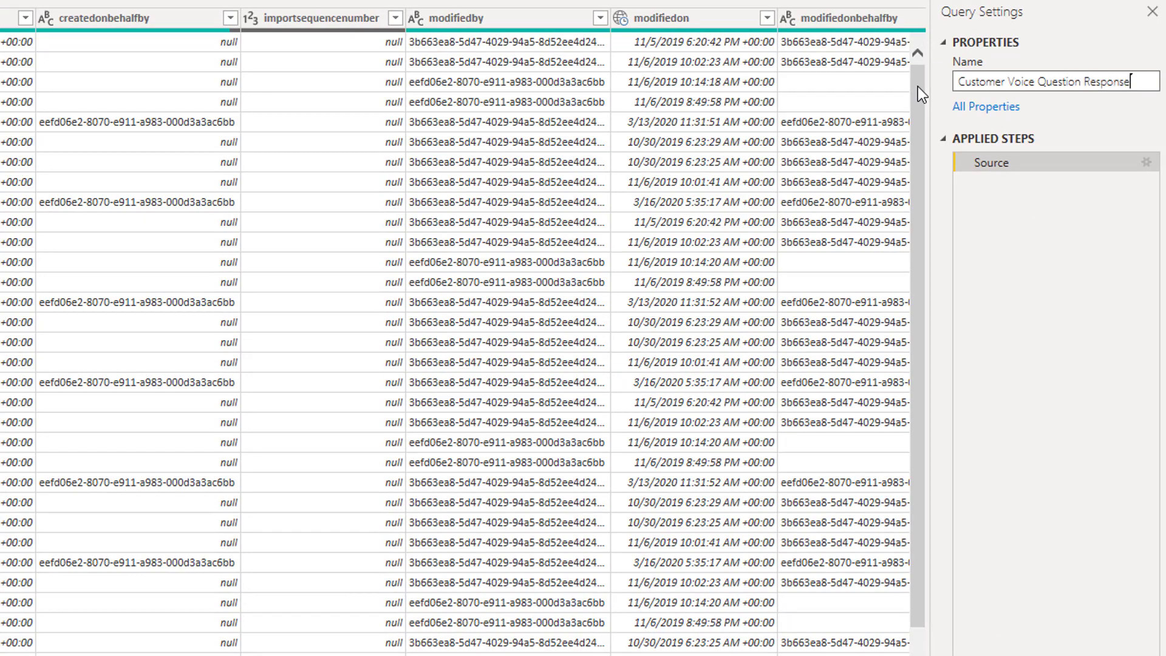
key(Return)
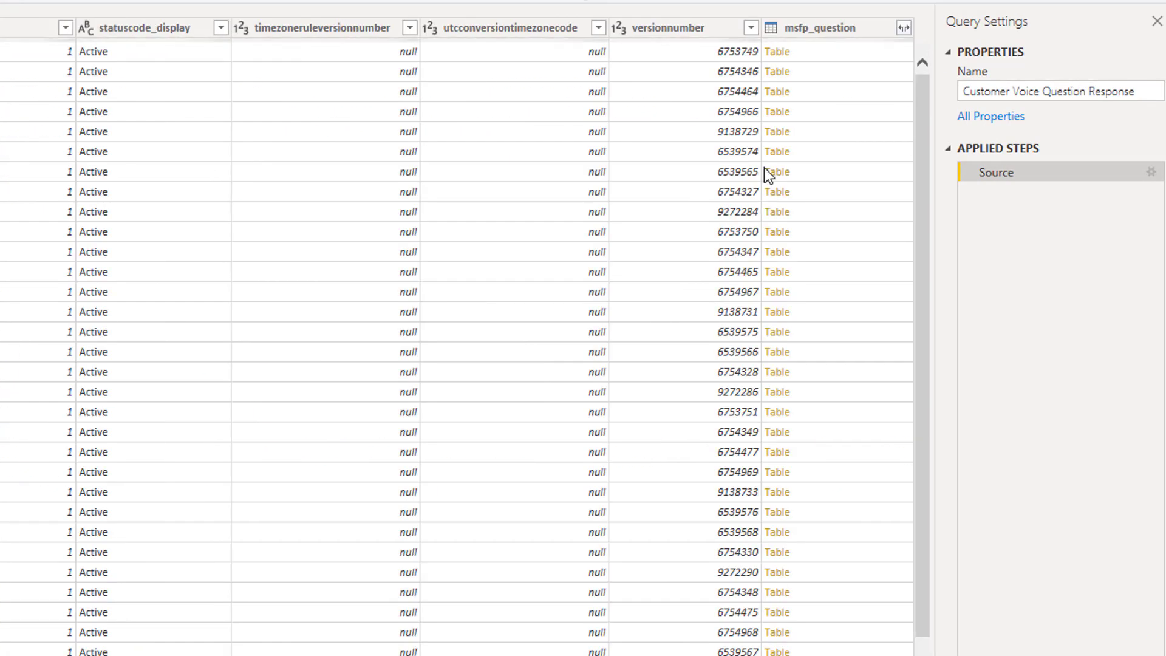
- Expand the merged msfp_question column with a reduced column selection that includes msfp_questiontext
click(904, 27)
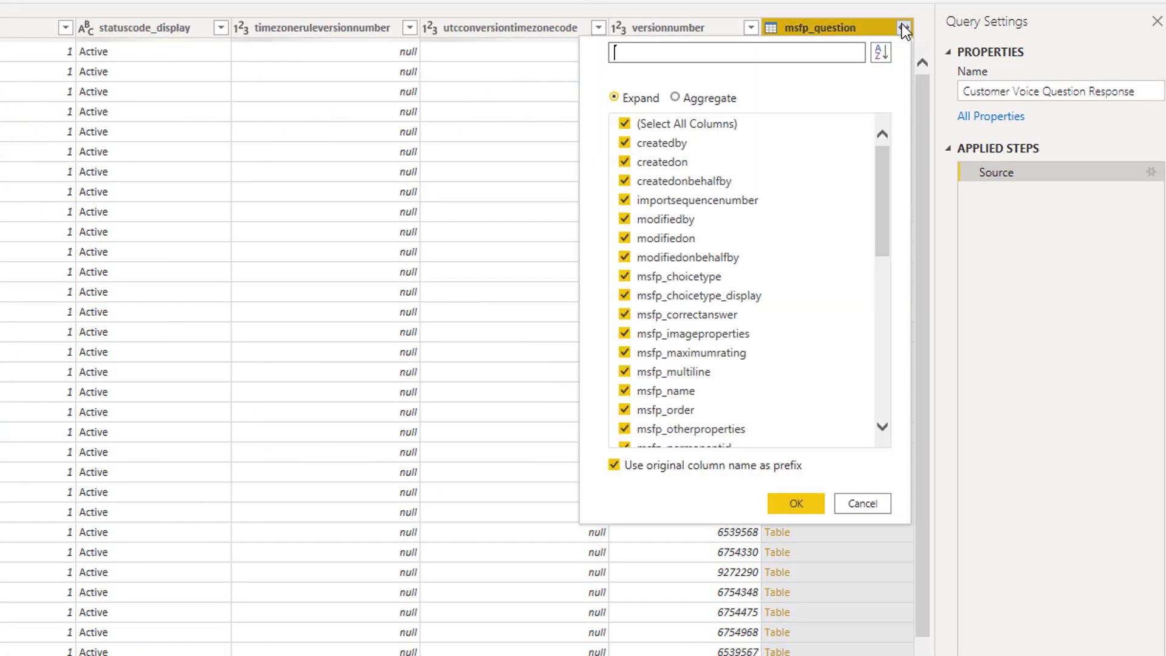
click(624, 125)
scroll(647, 364, down, 2)
click(637, 407)
scroll(661, 429, down, 3)
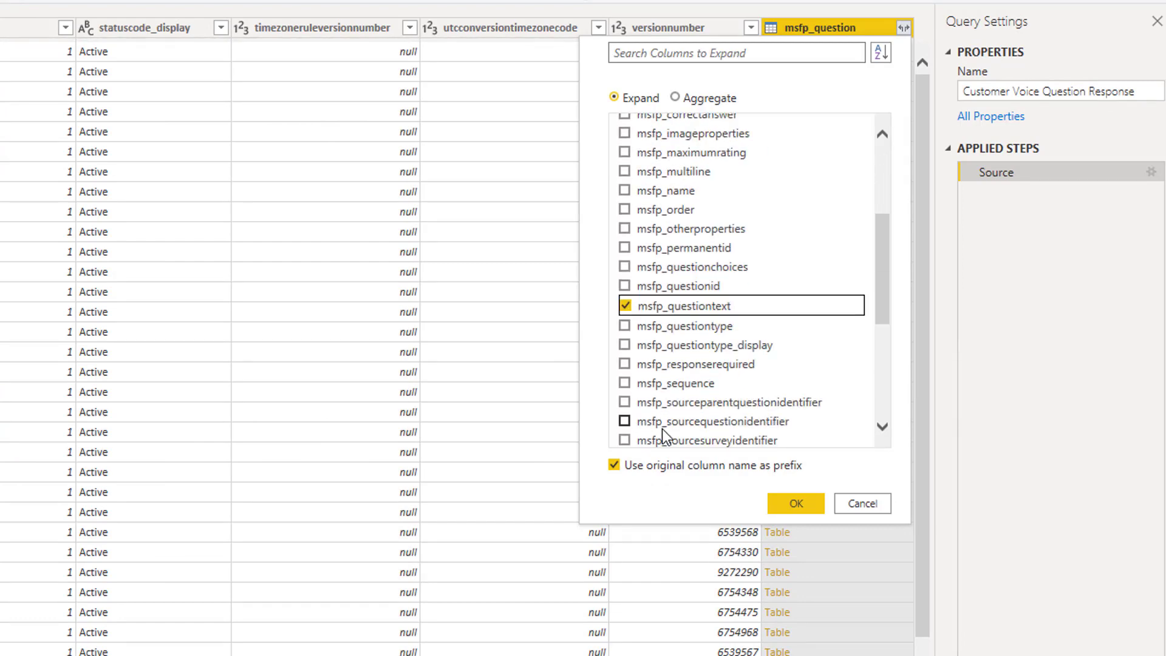
scroll(662, 432, down, 1)
click(625, 378)
click(796, 504)
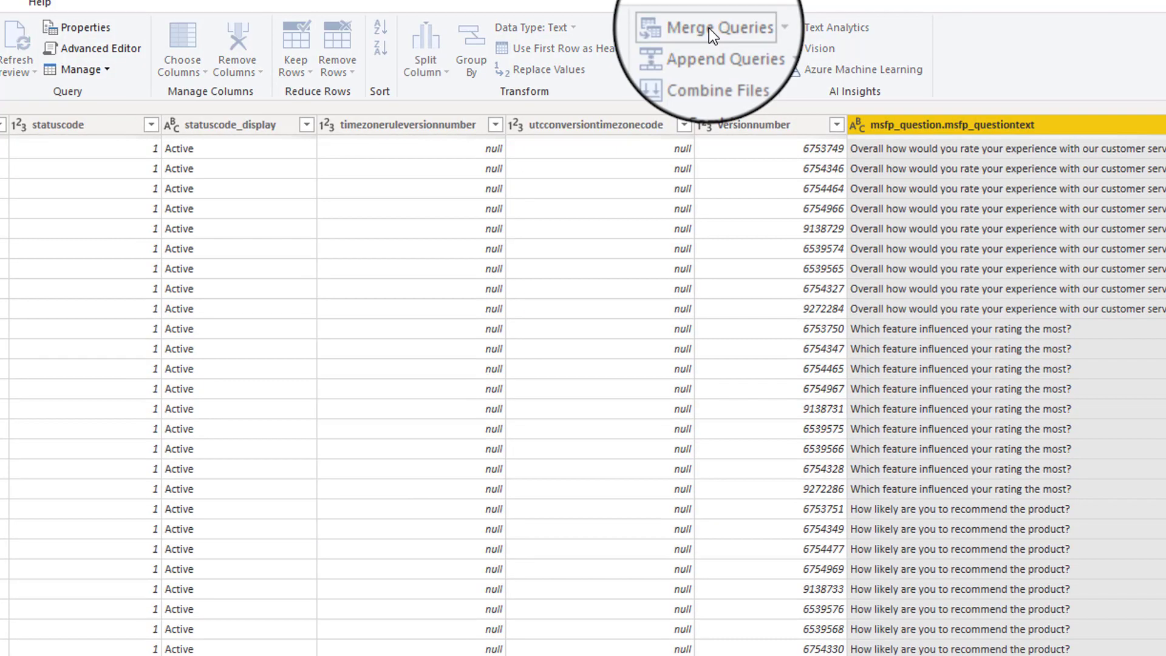
- Merge Customer Voice Question Response with the msfp_survey table, matching msfp_question.msfp_survey to msfp_surveyid
click(708, 28)
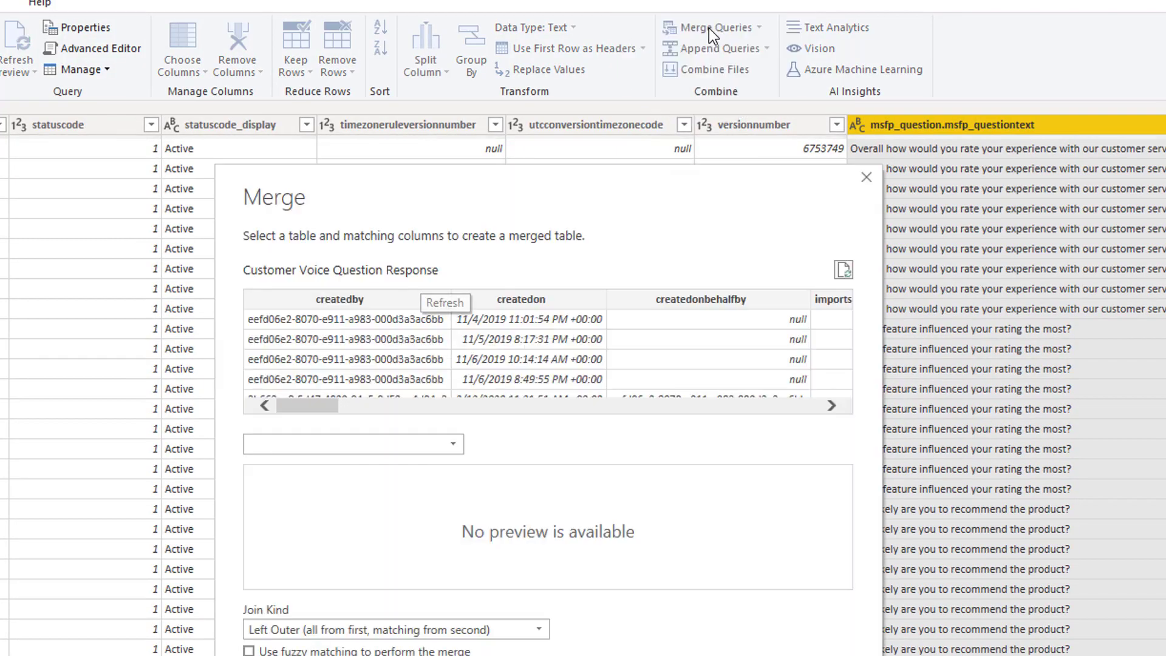
click(453, 443)
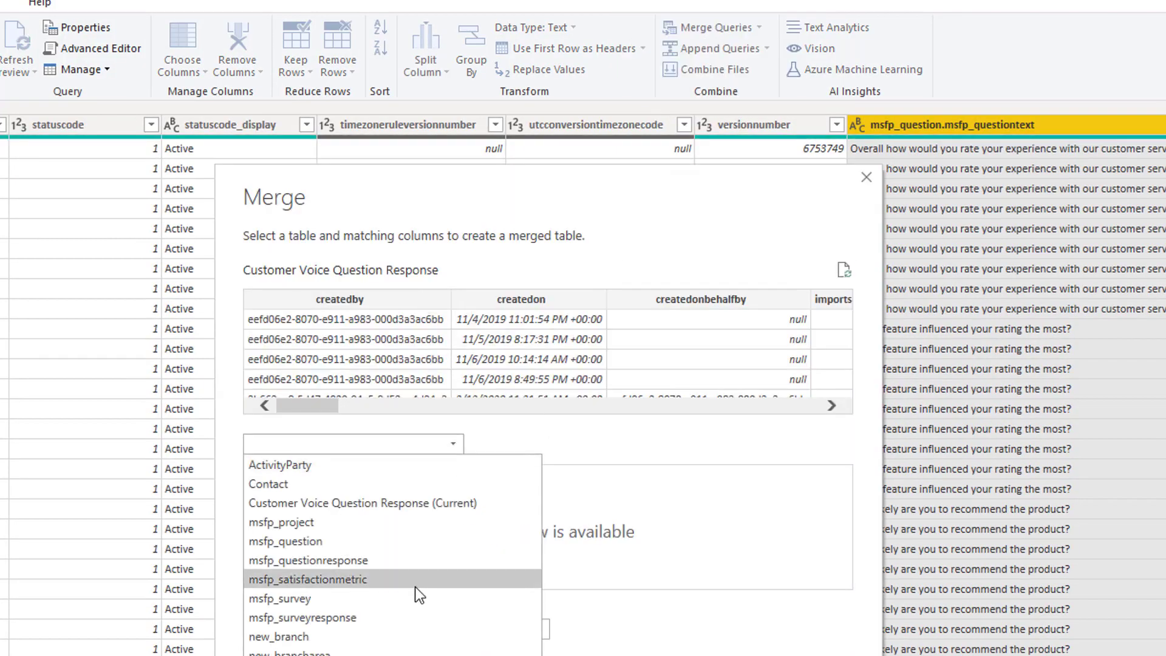
click(410, 601)
scroll(547, 352, right, 10)
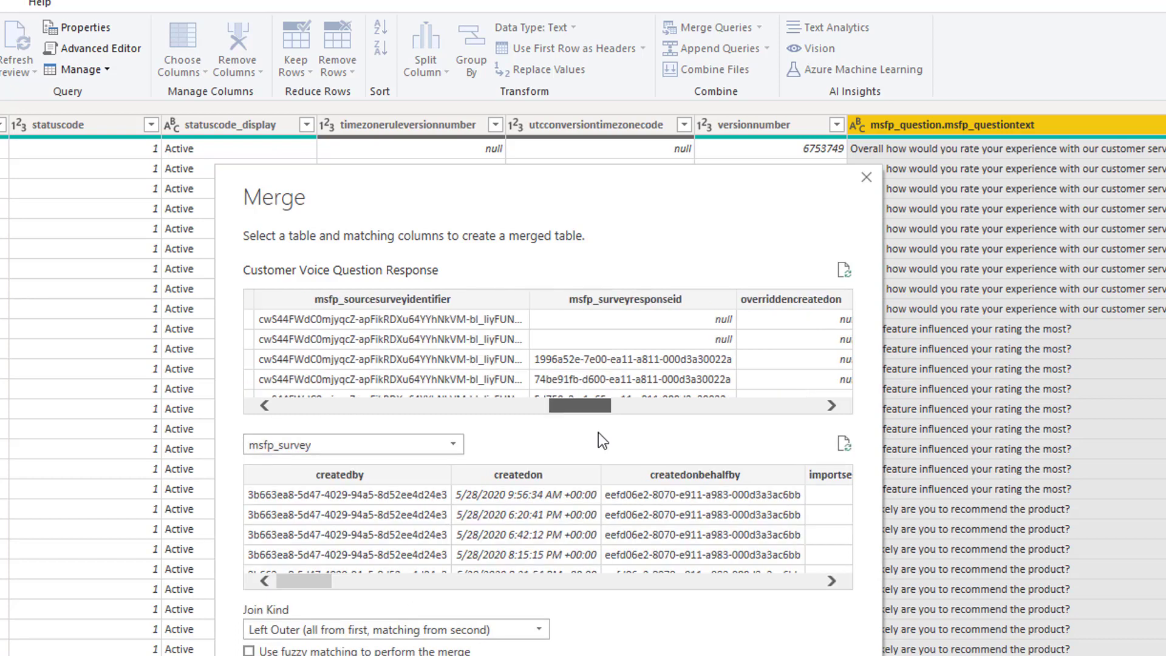
click(793, 304)
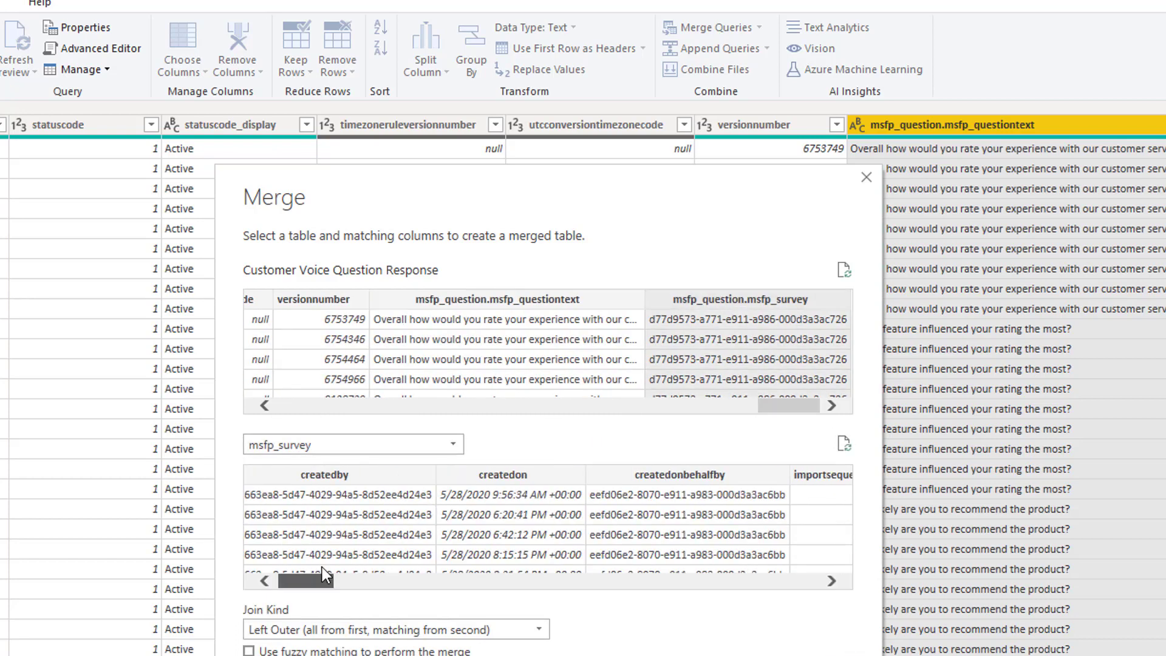
drag(322, 577, 625, 598)
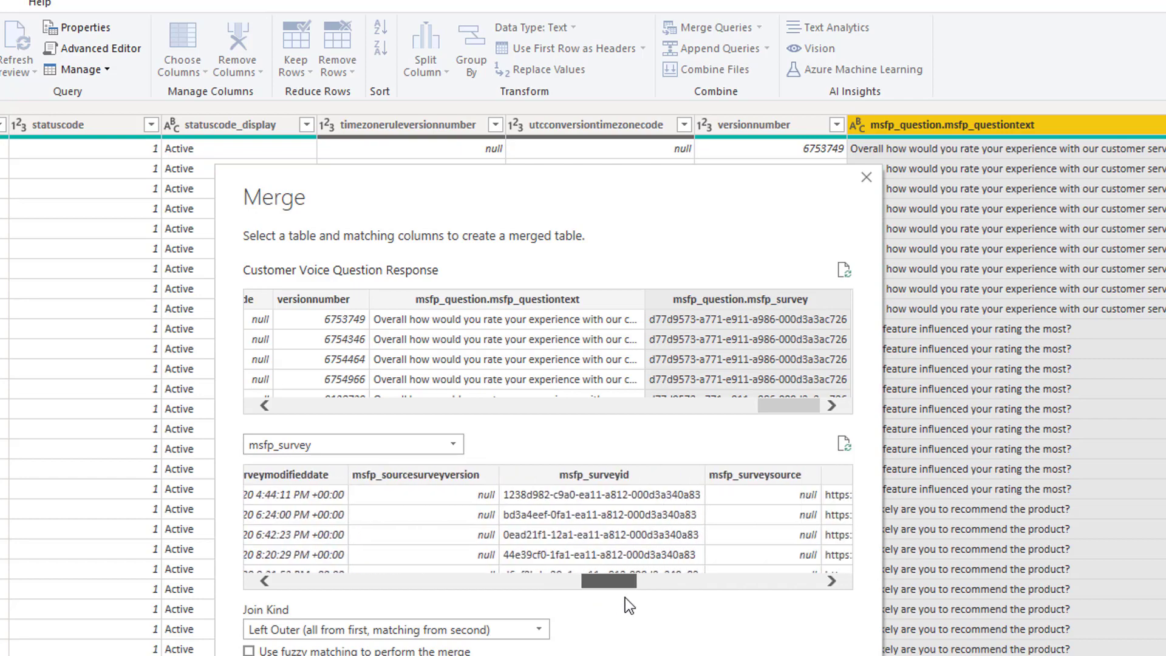
click(615, 477)
click(581, 469)
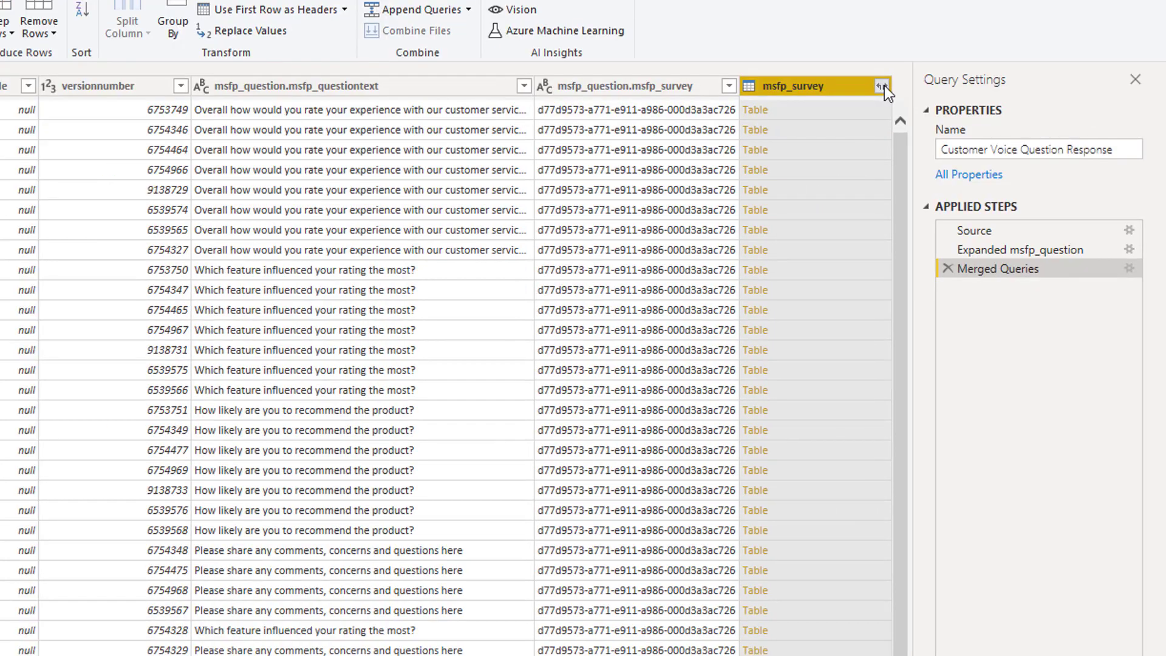
- Expand the merged msfp_survey column, including only msfp_name and msfp_project
click(840, 124)
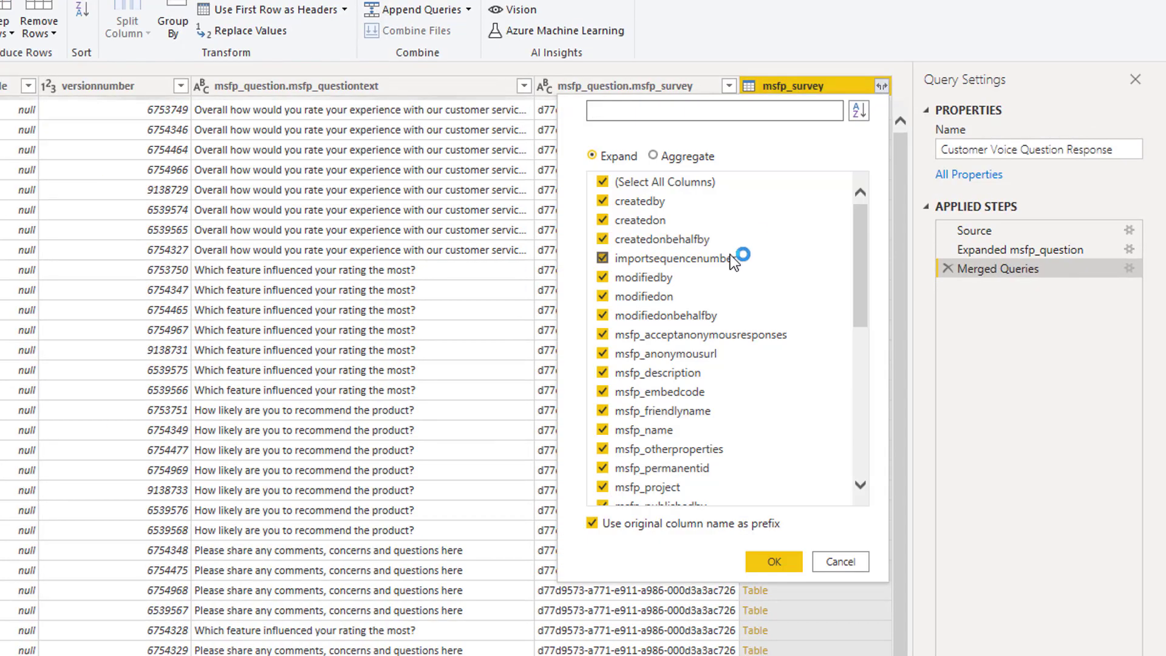
click(603, 182)
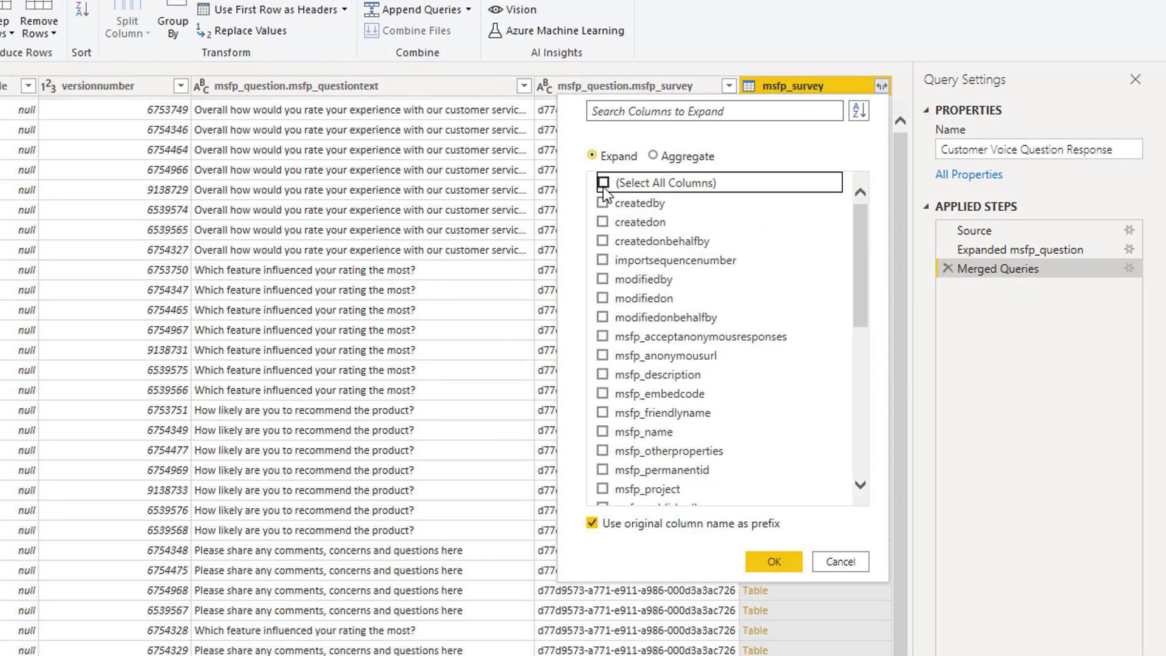
click(603, 432)
scroll(611, 455, down, 3)
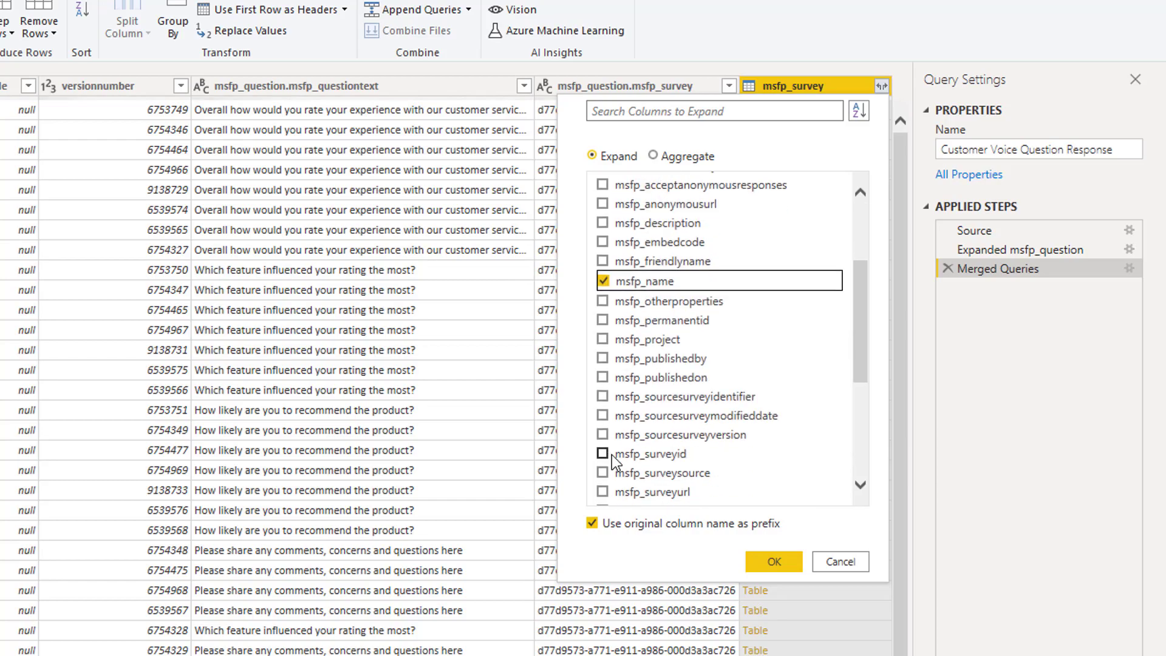
click(603, 339)
click(767, 561)
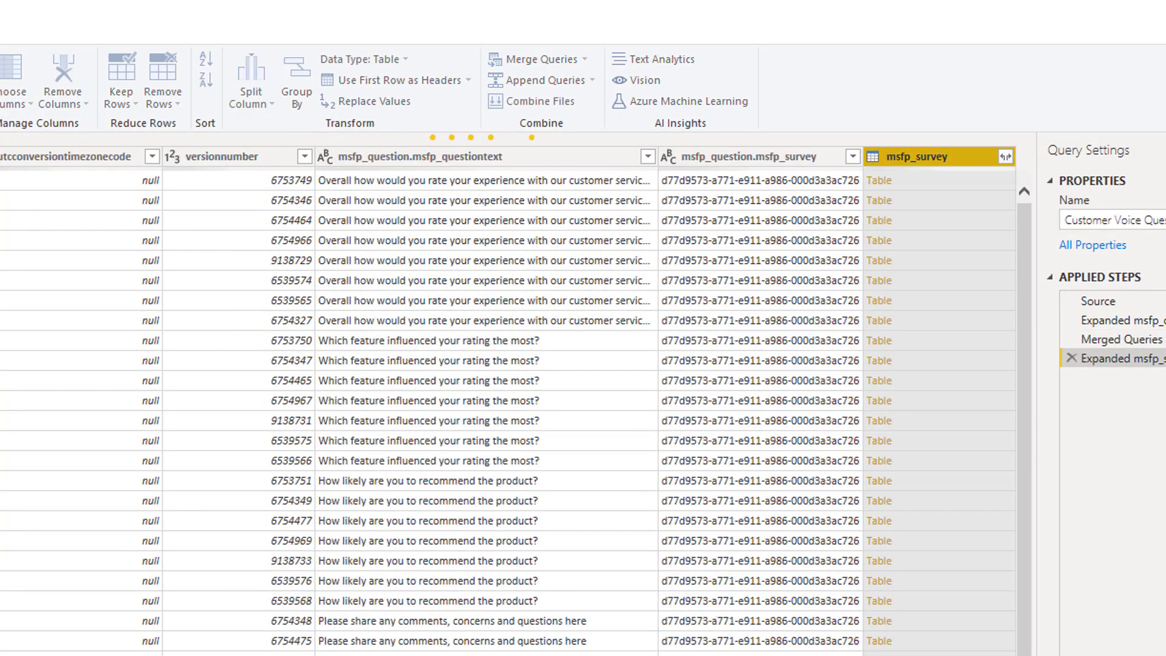
- Merge the query with the msfp_project table on msfp_survey.msfp_project and msfp_projectid, using an Inner (only matching rows) join
click(569, 332)
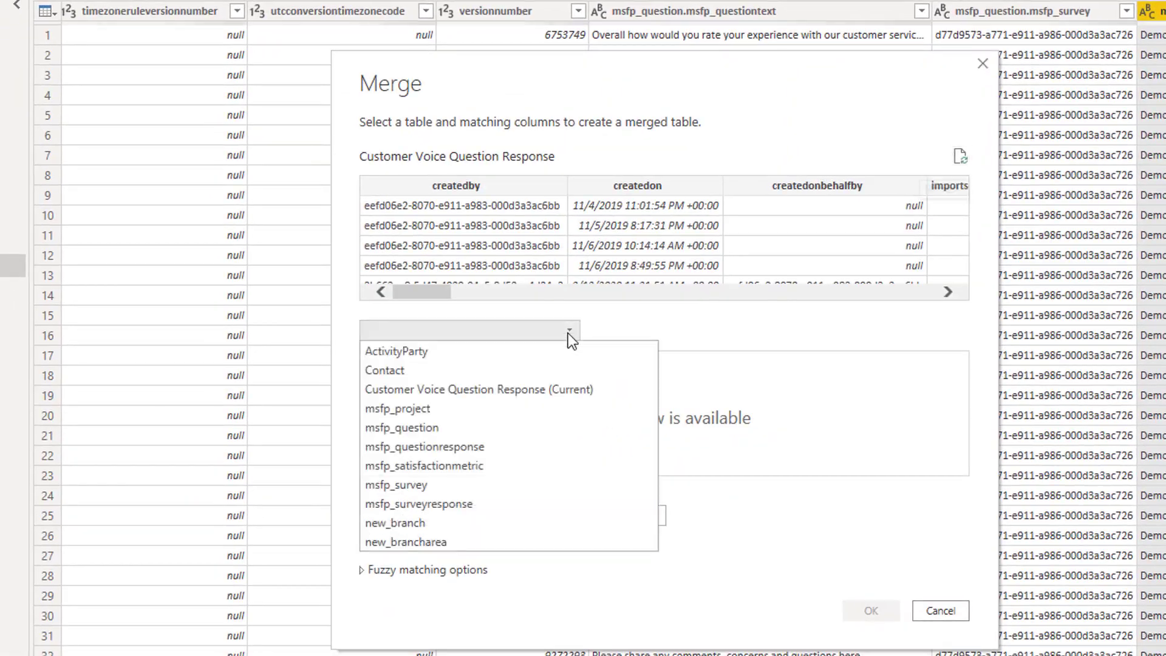
click(510, 409)
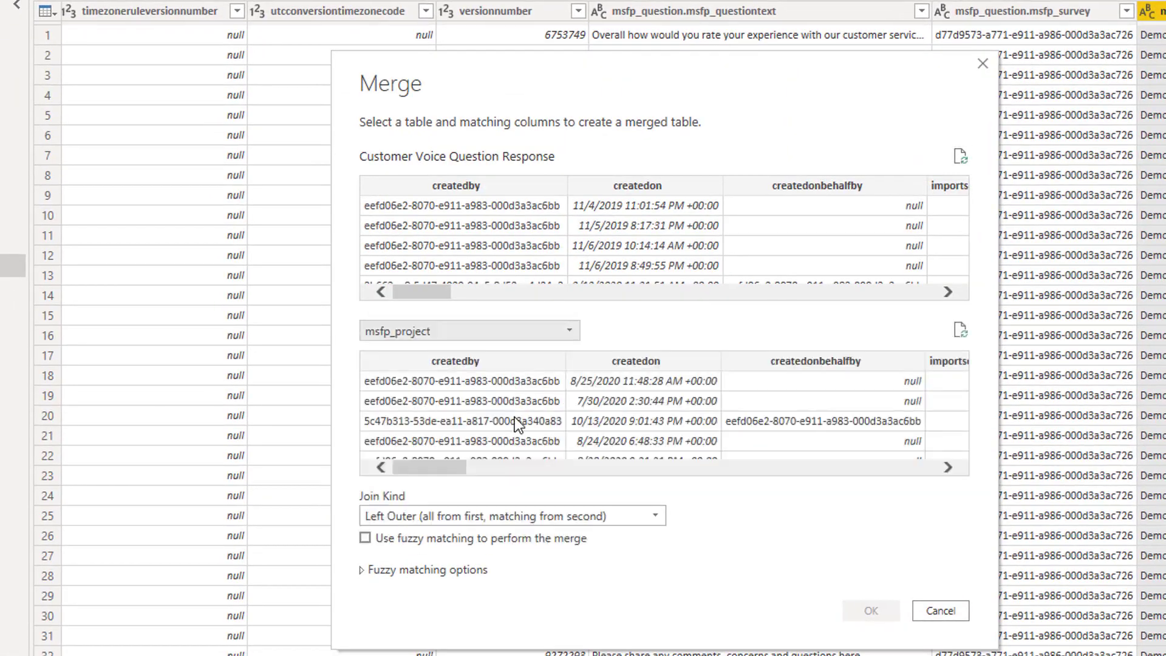
drag(434, 292, 917, 292)
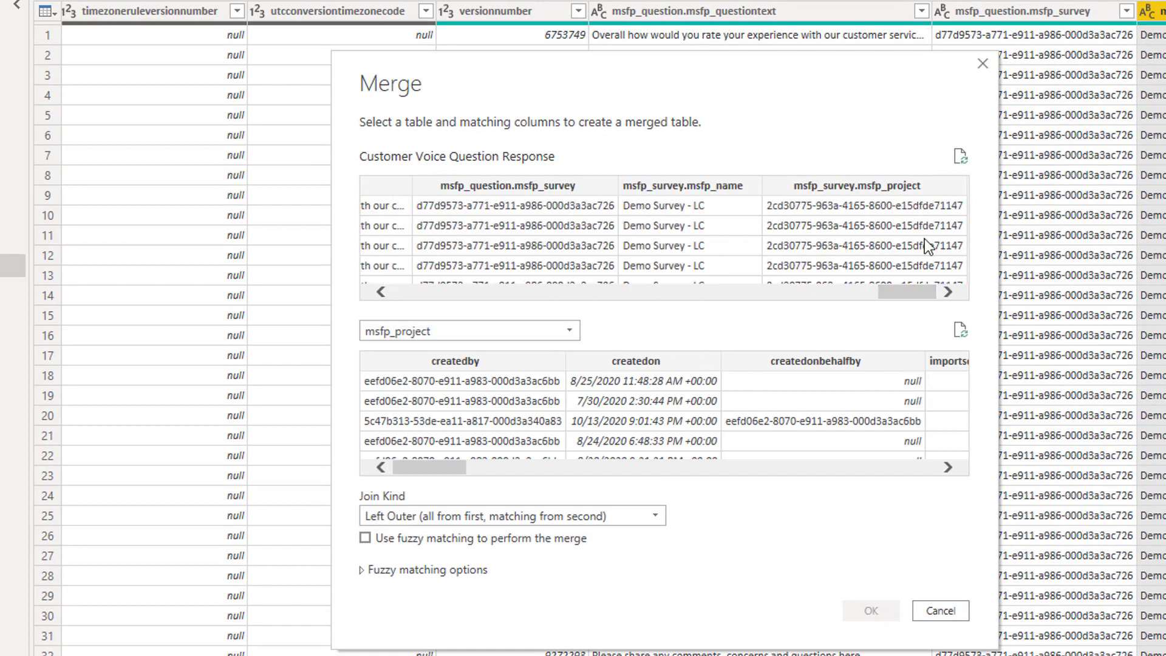
drag(430, 467, 681, 466)
click(638, 381)
click(619, 516)
click(547, 593)
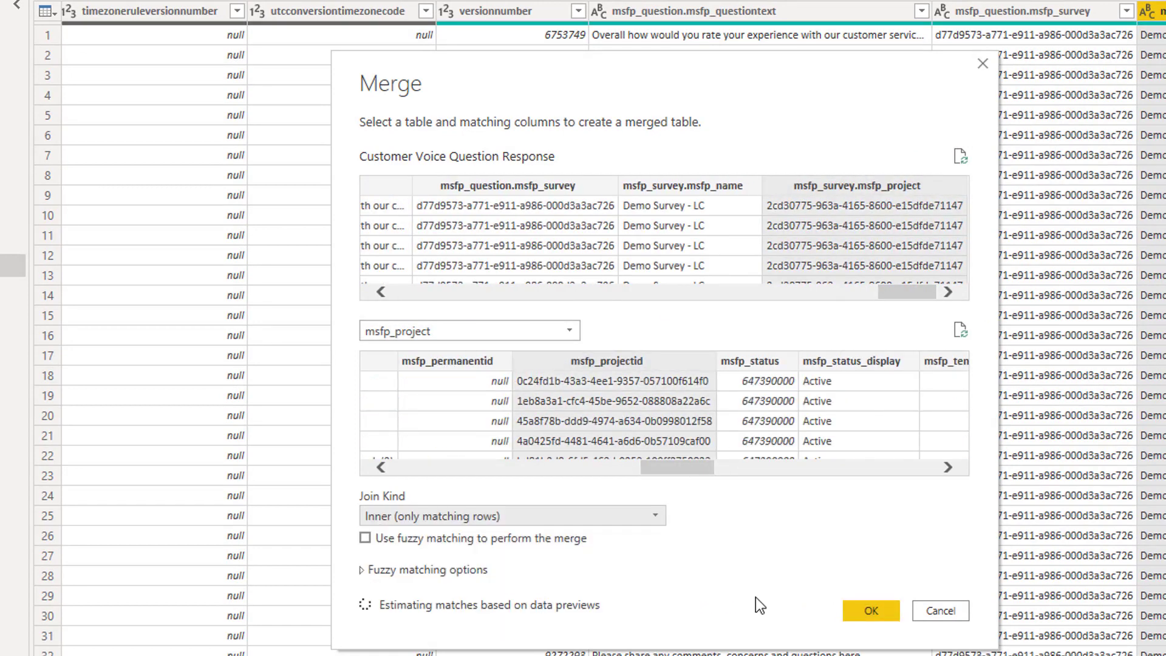
click(874, 609)
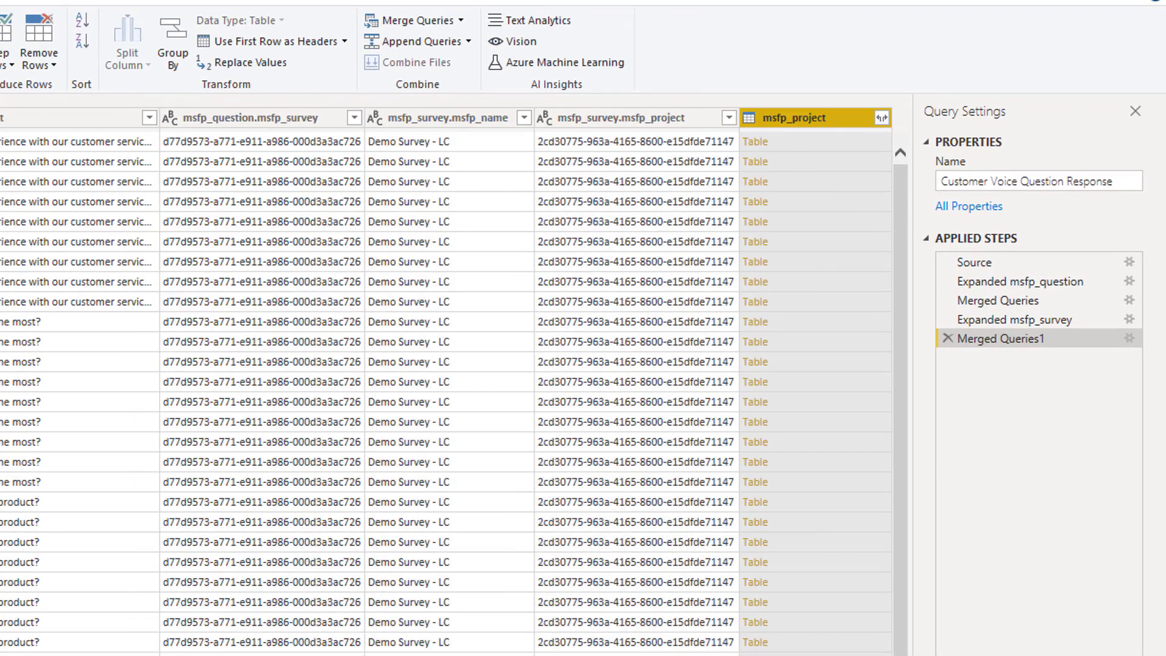
- Expand the merged msfp_project column to msfp_name only and filter that new column to Bank Satisfaction
click(881, 117)
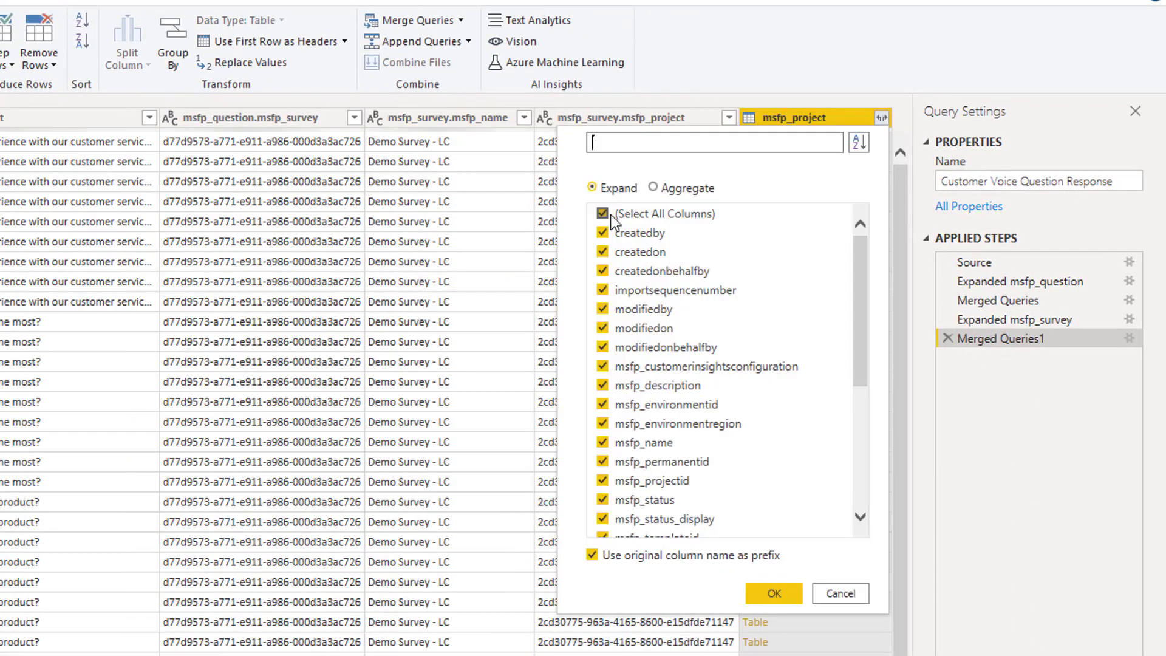
click(776, 593)
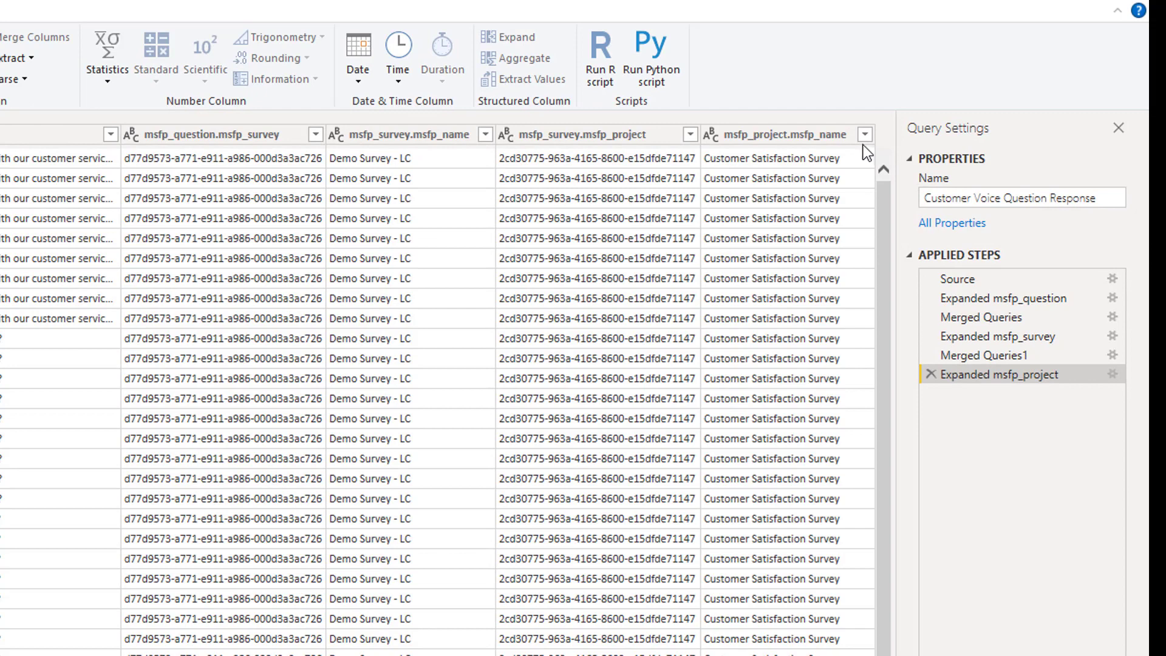
click(864, 134)
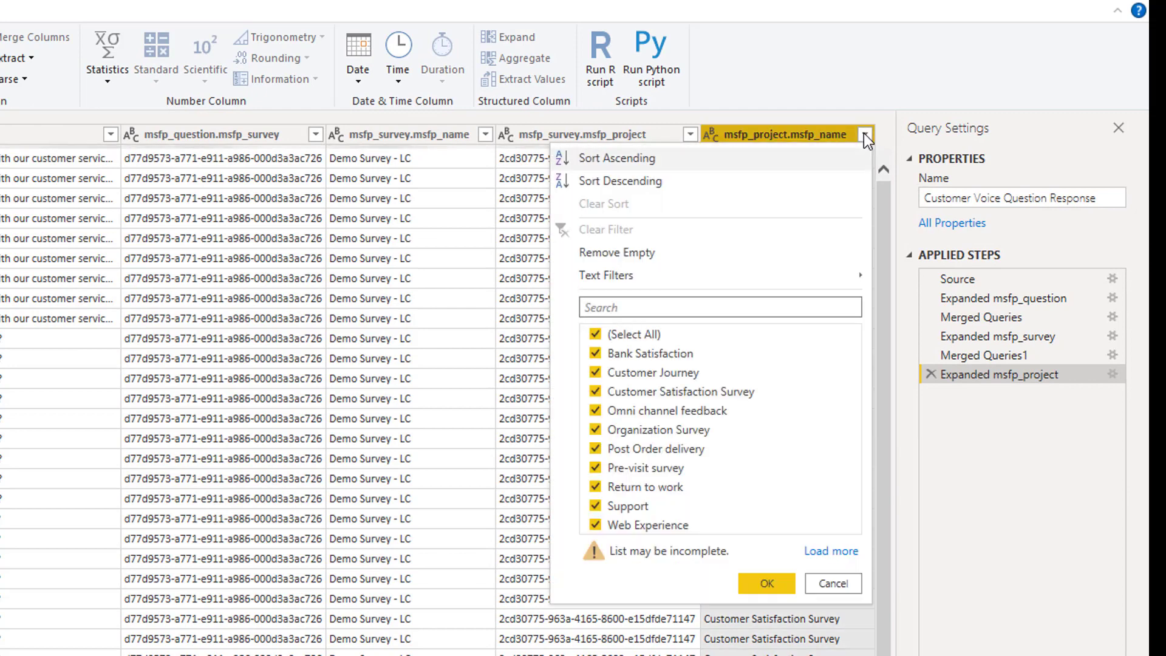
click(595, 335)
click(596, 354)
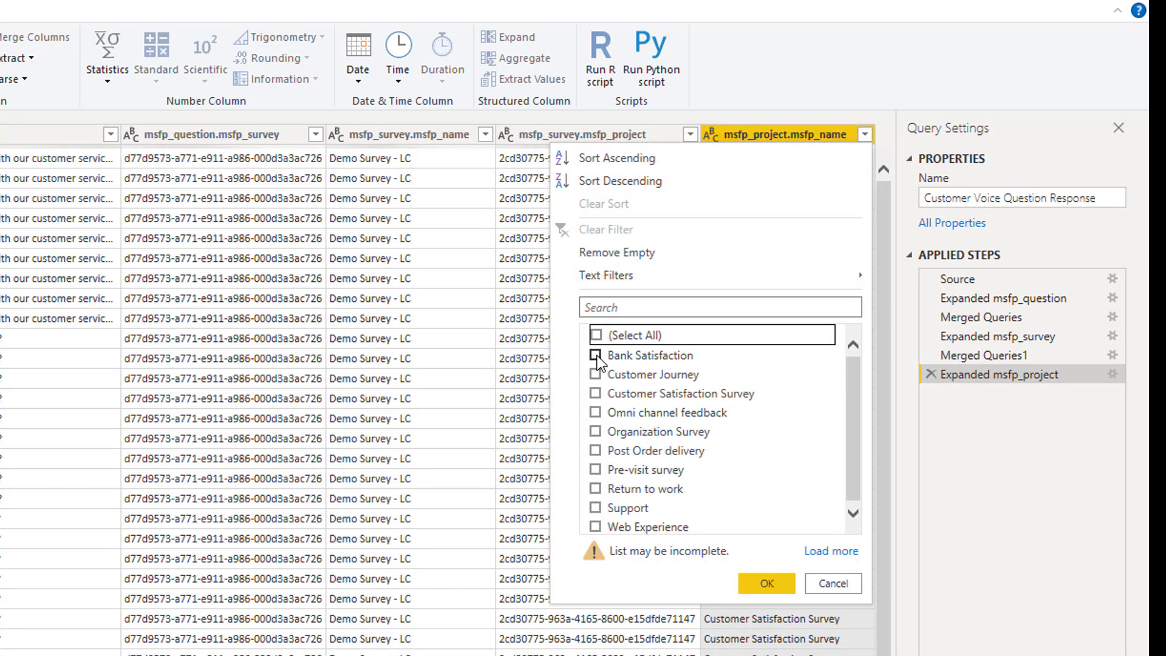
click(780, 583)
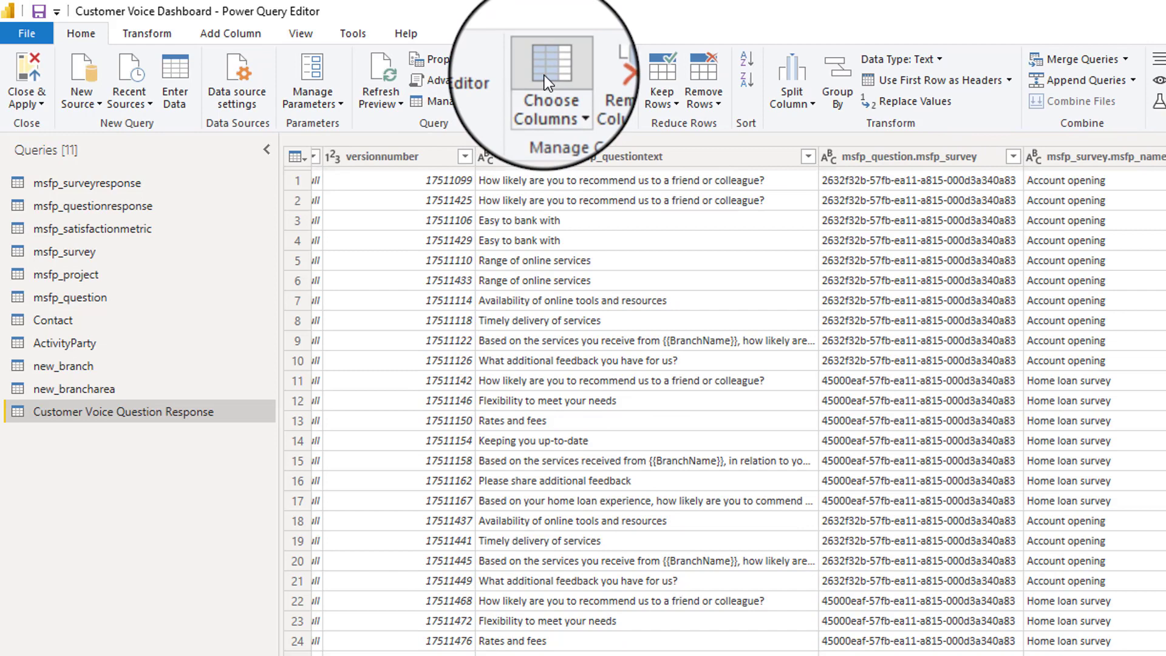
- Keep only the columns msfp_response, msfp_surveyresponseid, msfp_question.msfp_questiontext and msfp_survey.msfp_name in the query
click(544, 75)
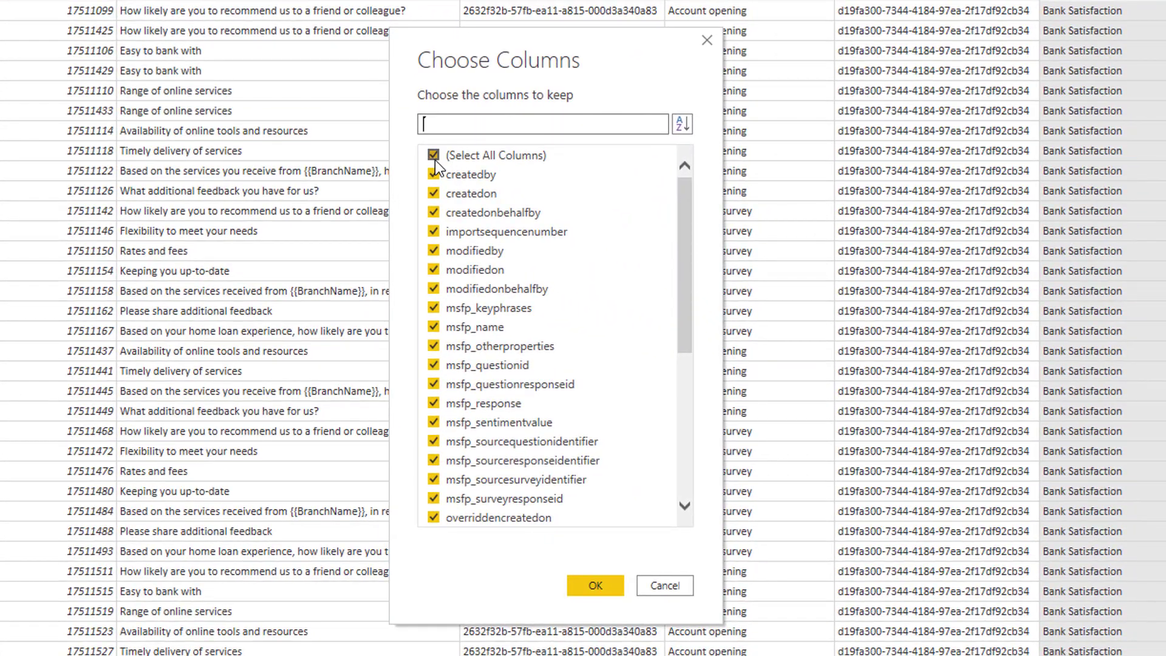
click(433, 156)
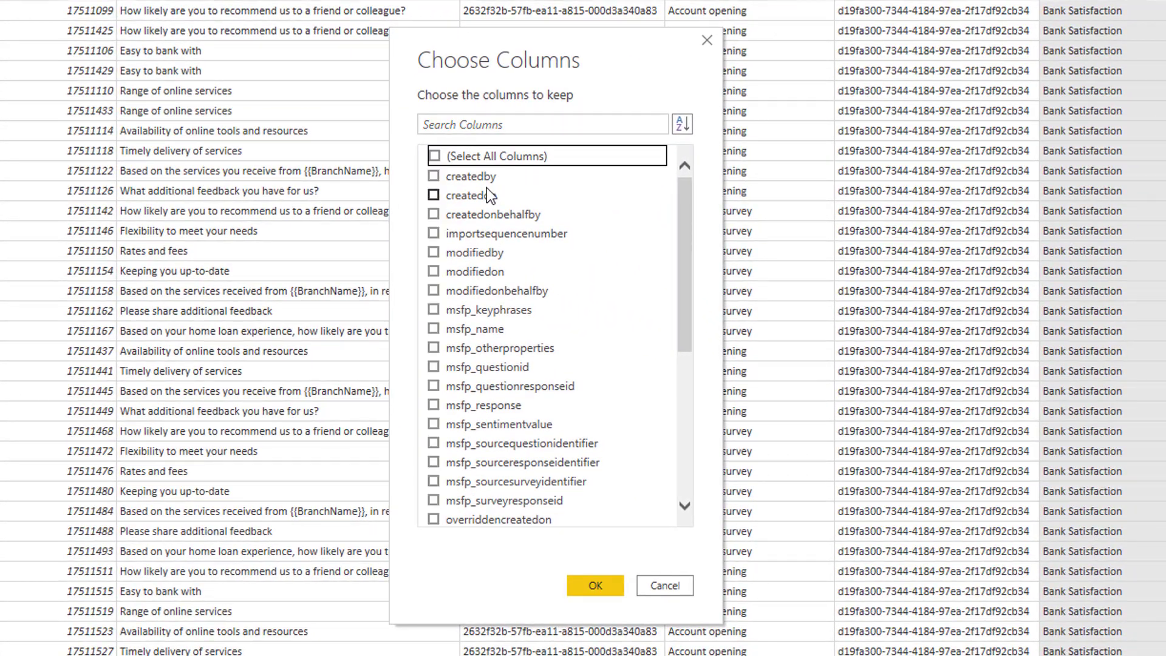
scroll(498, 271, down, 2)
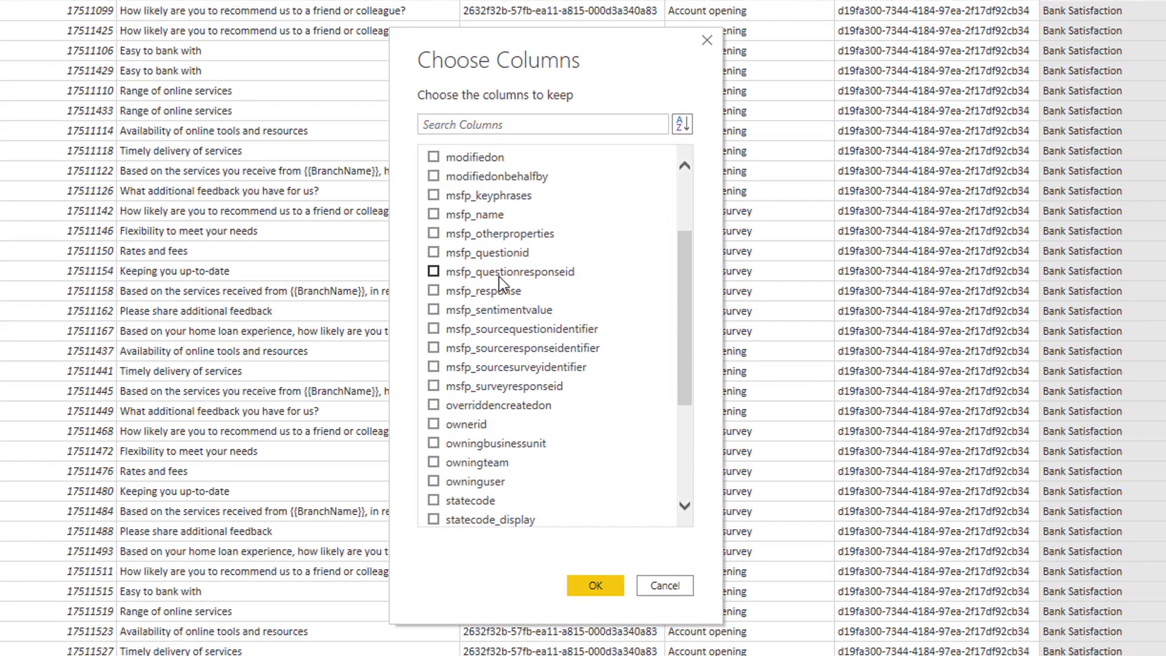
click(434, 290)
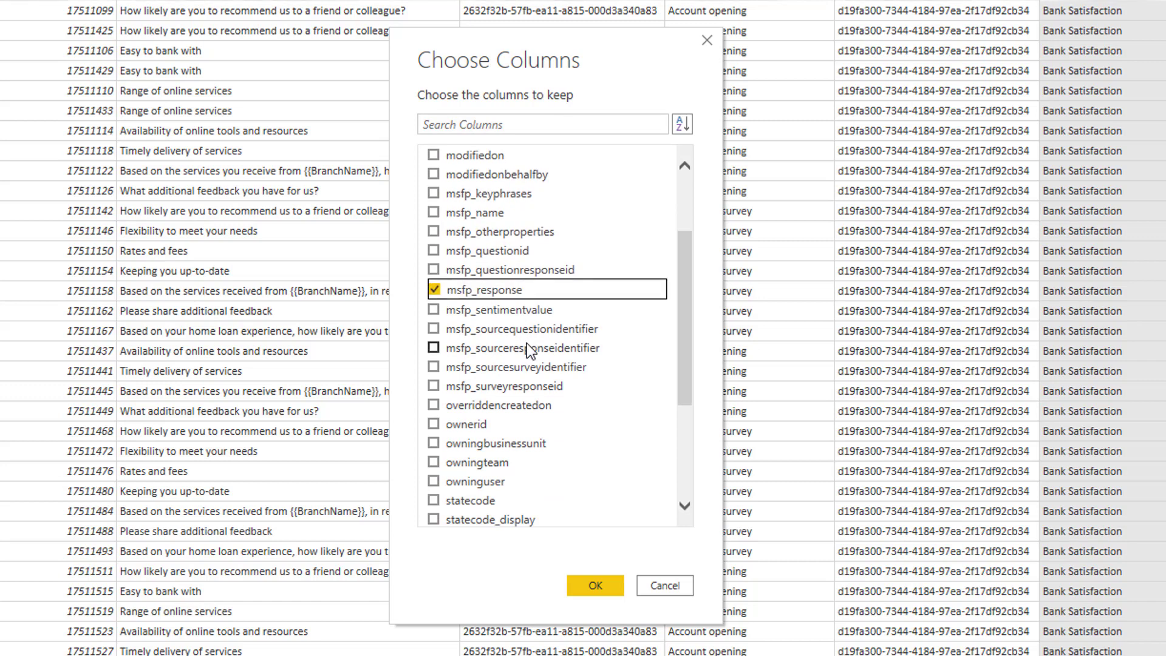
scroll(527, 350, down, 2)
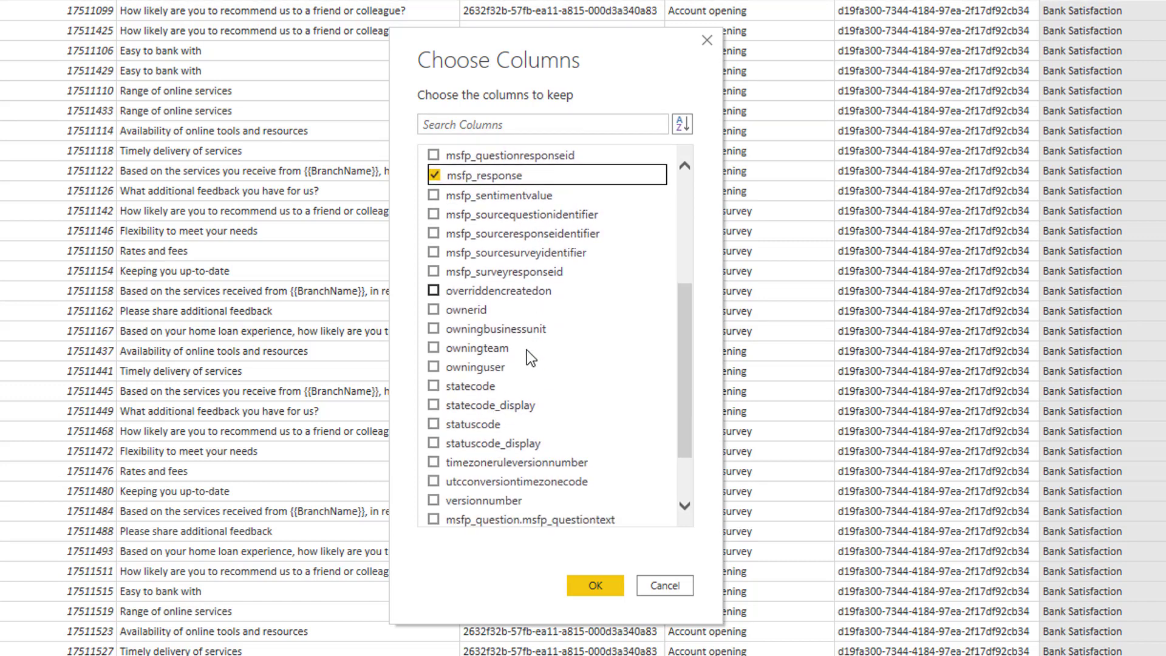
click(434, 273)
scroll(547, 346, down, 1)
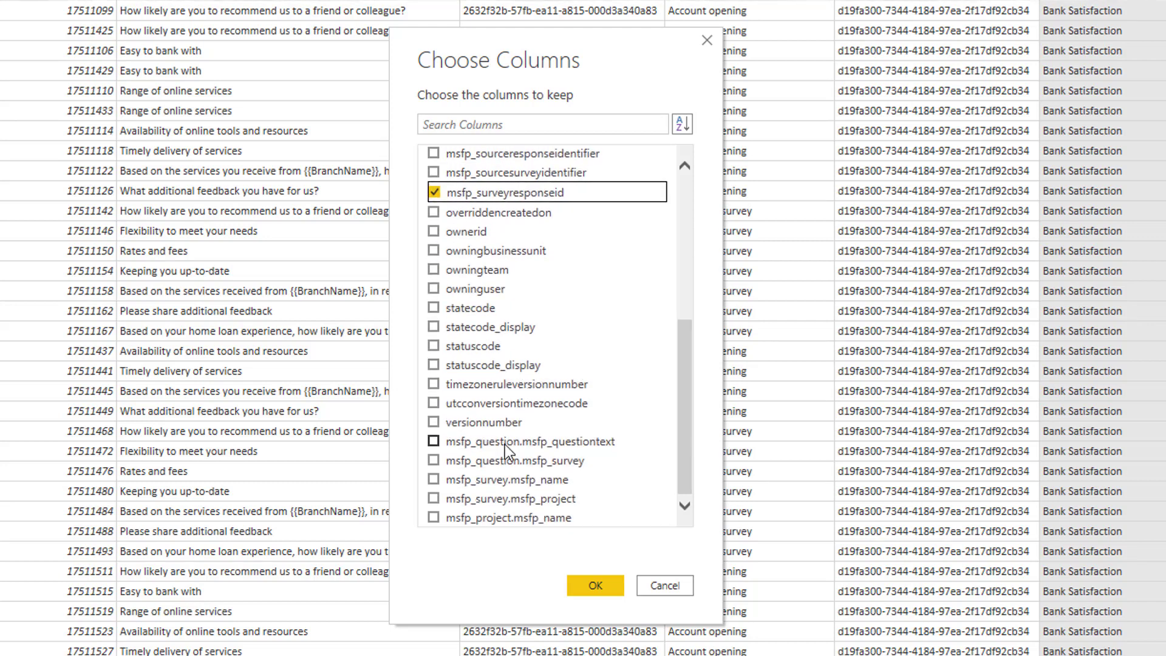
click(433, 441)
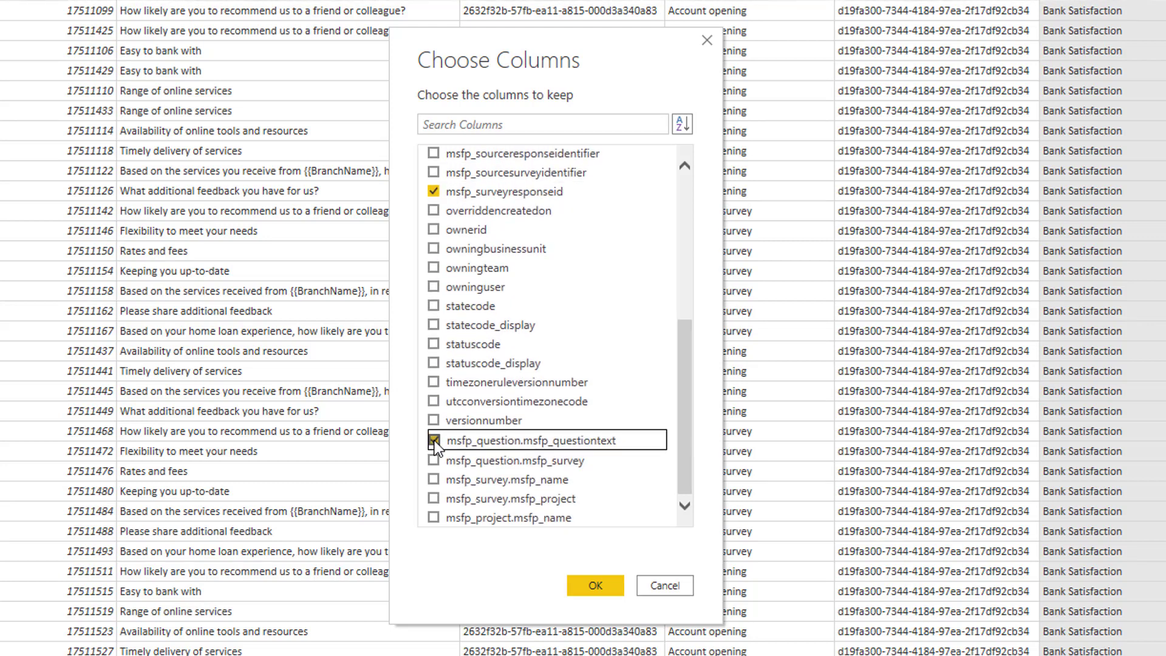
click(434, 480)
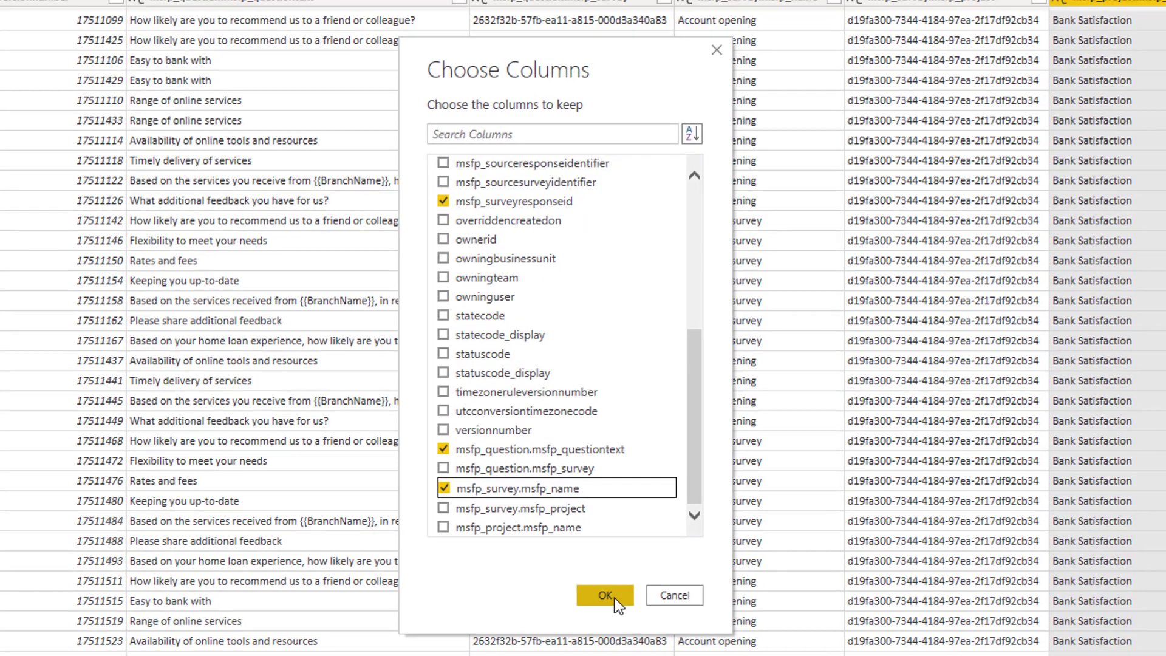
click(608, 595)
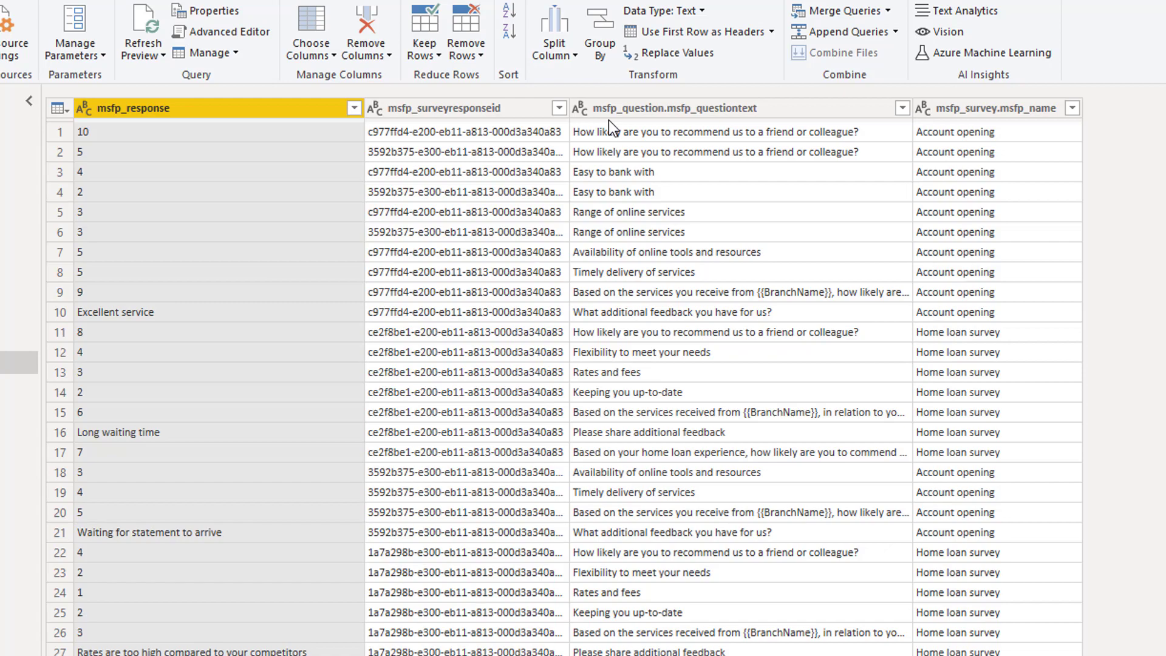
- Pivot the msfp_question.msfp_questiontext column with msfp_response as the values column and Don't Aggregate as the aggregate function
click(652, 107)
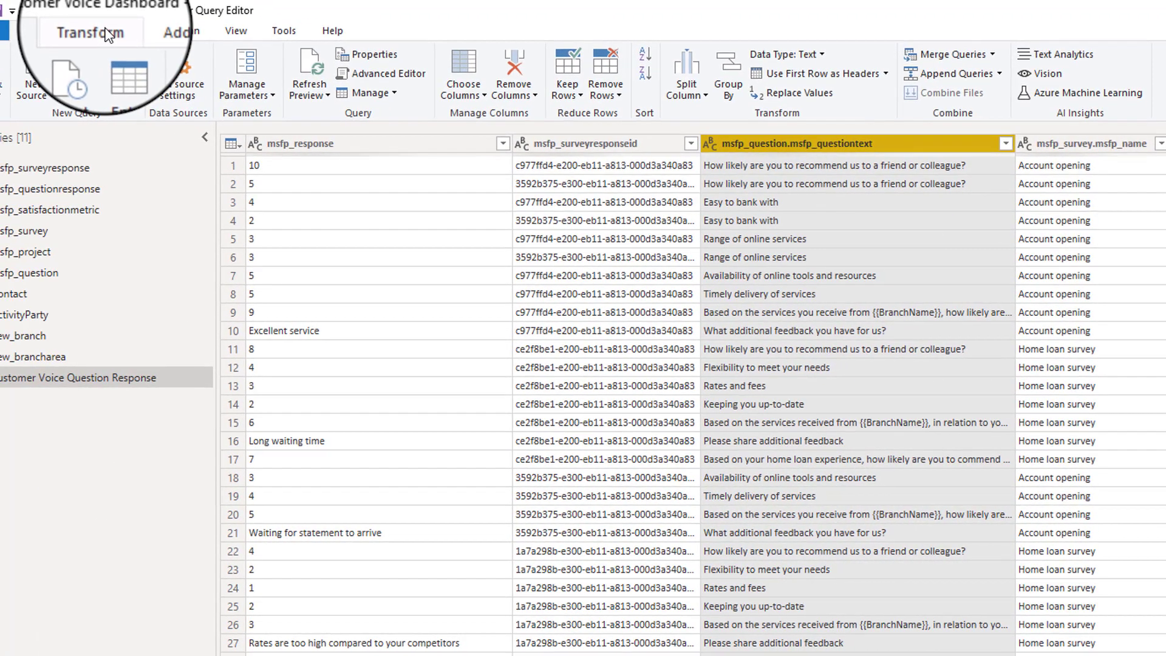
click(103, 32)
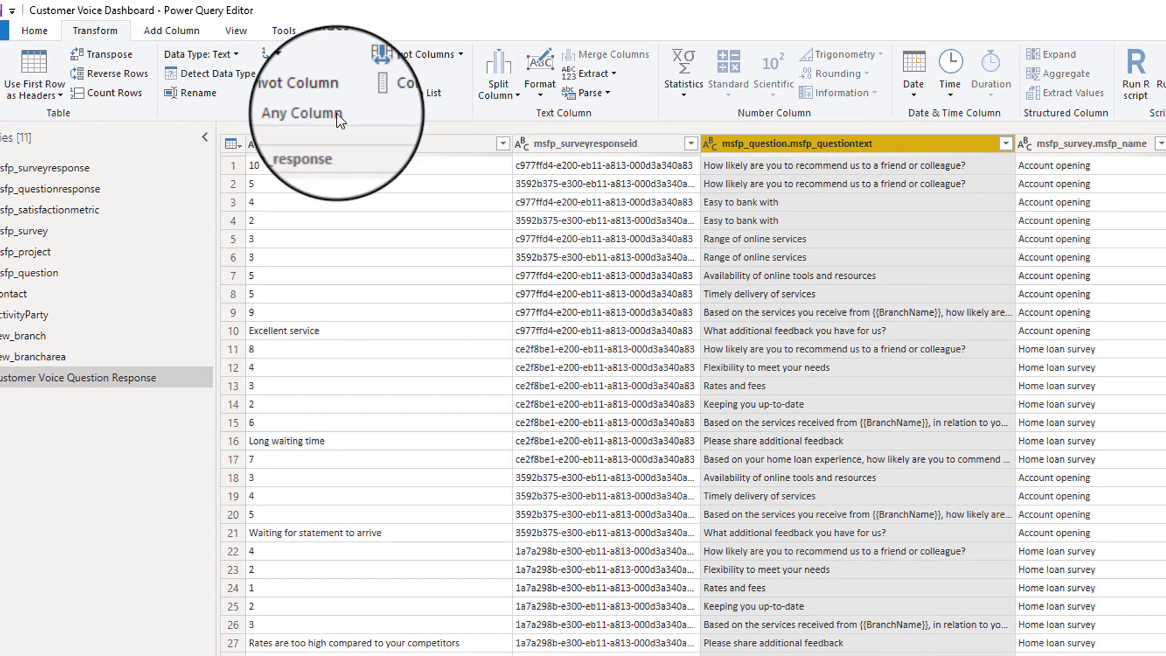
click(301, 93)
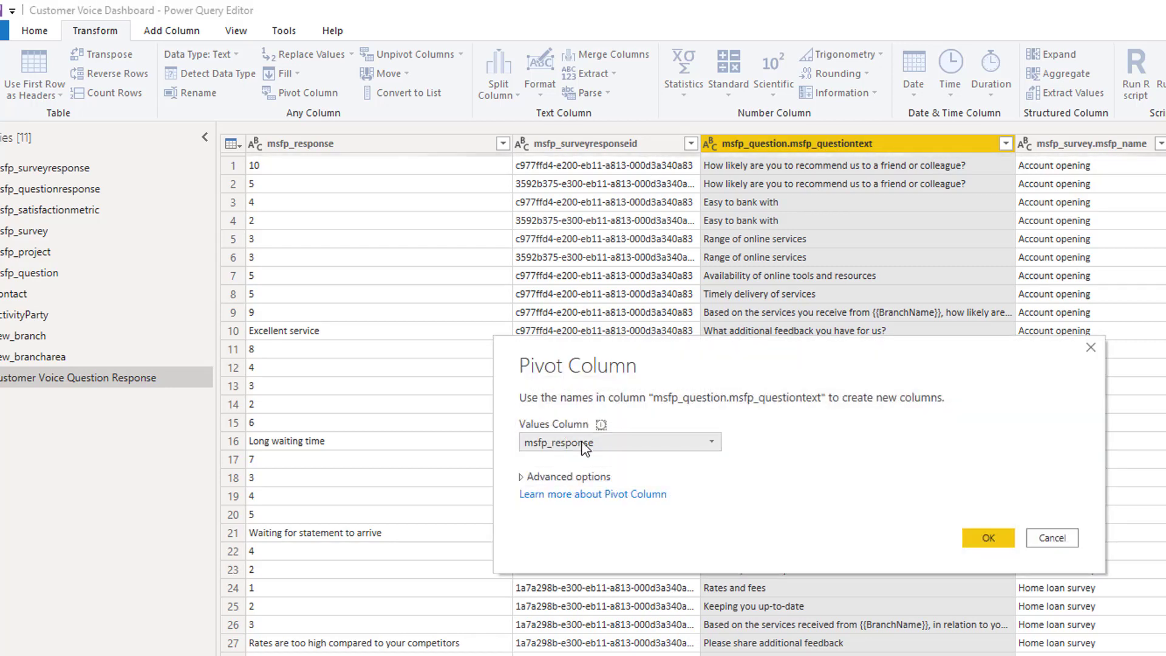
click(522, 480)
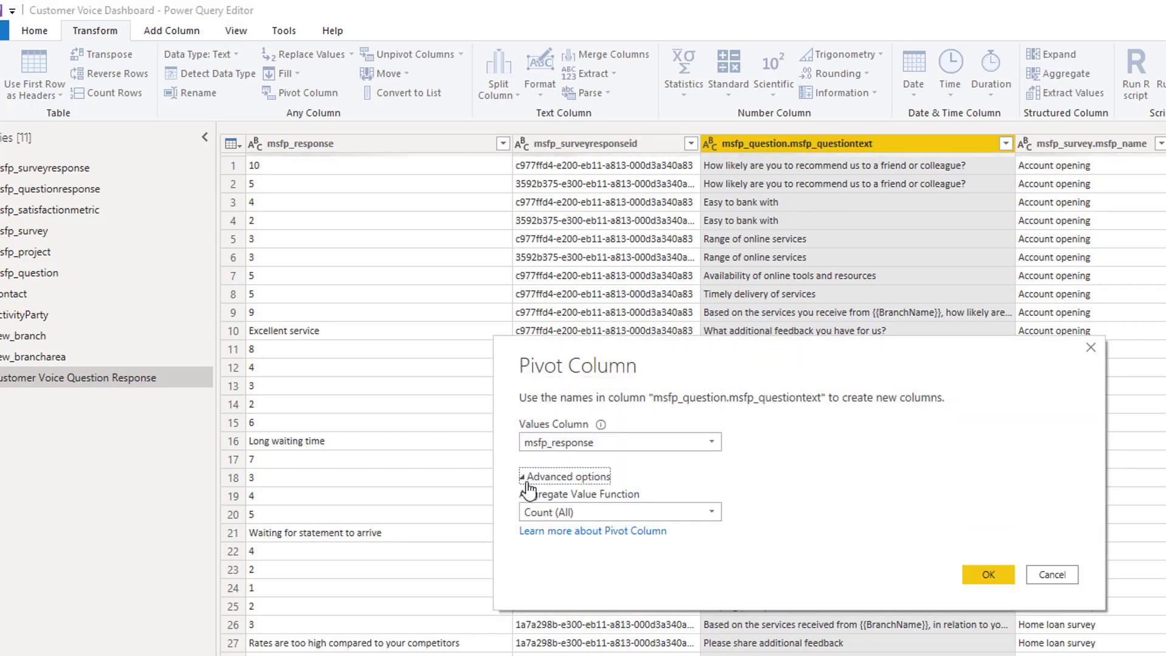
click(574, 513)
click(585, 618)
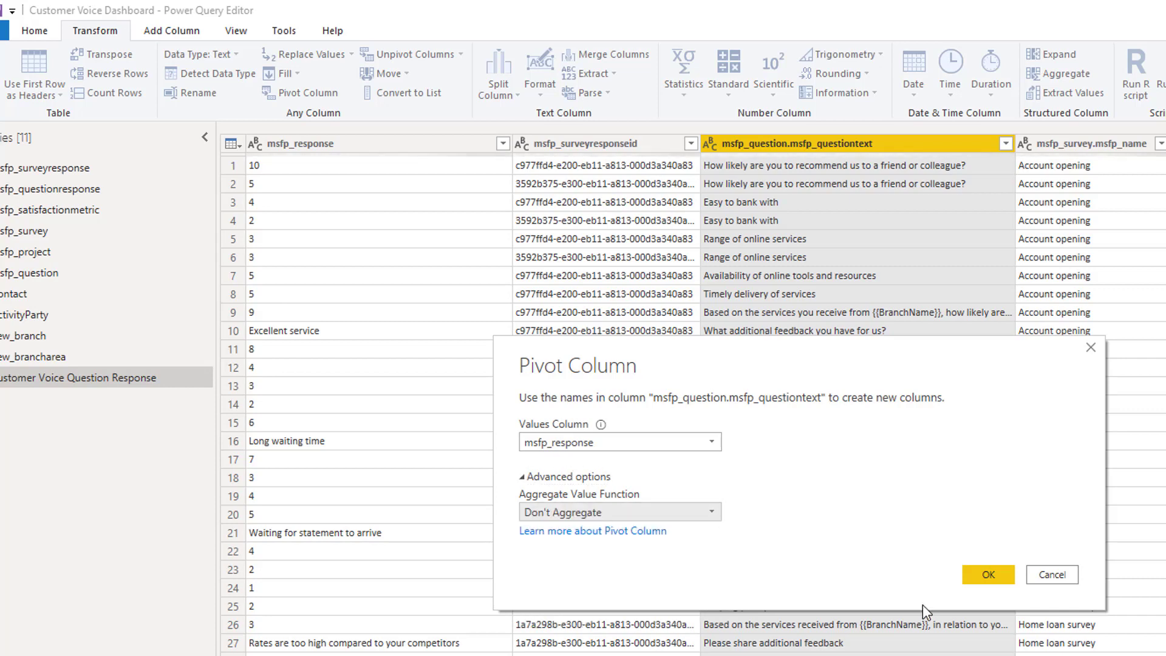
click(988, 576)
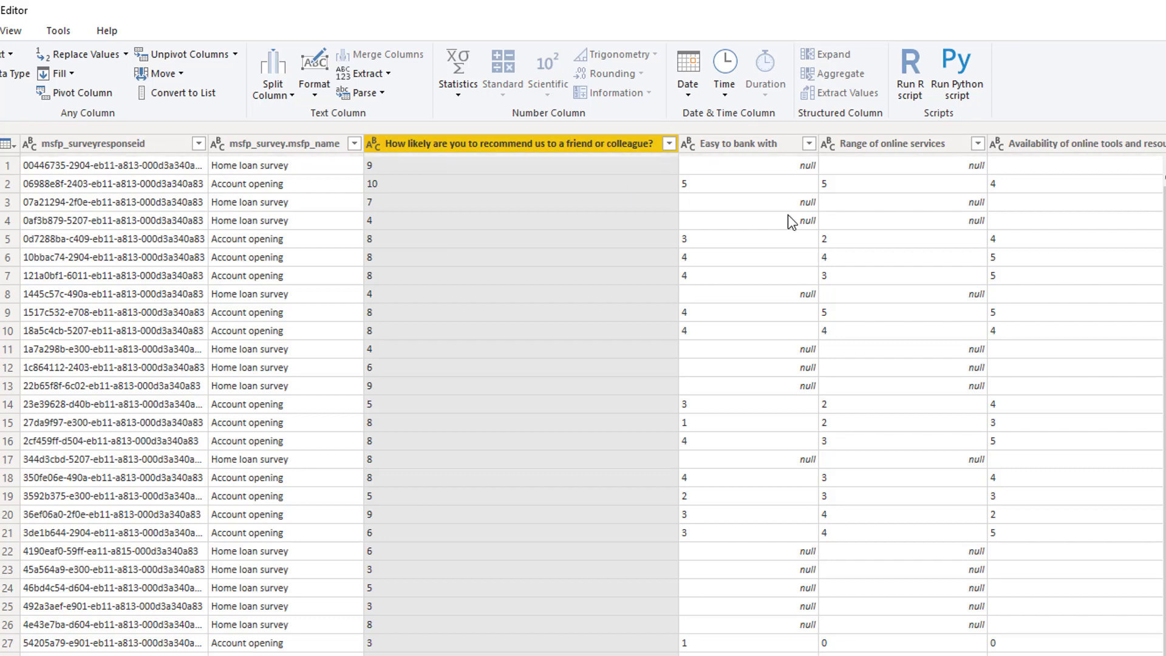
- Change all rating and likelihood question columns to the Whole Number type, excluding the two additional feedback text columns
click(748, 144)
click(565, 144)
scroll(583, 395, right, 10)
shift+click(560, 143)
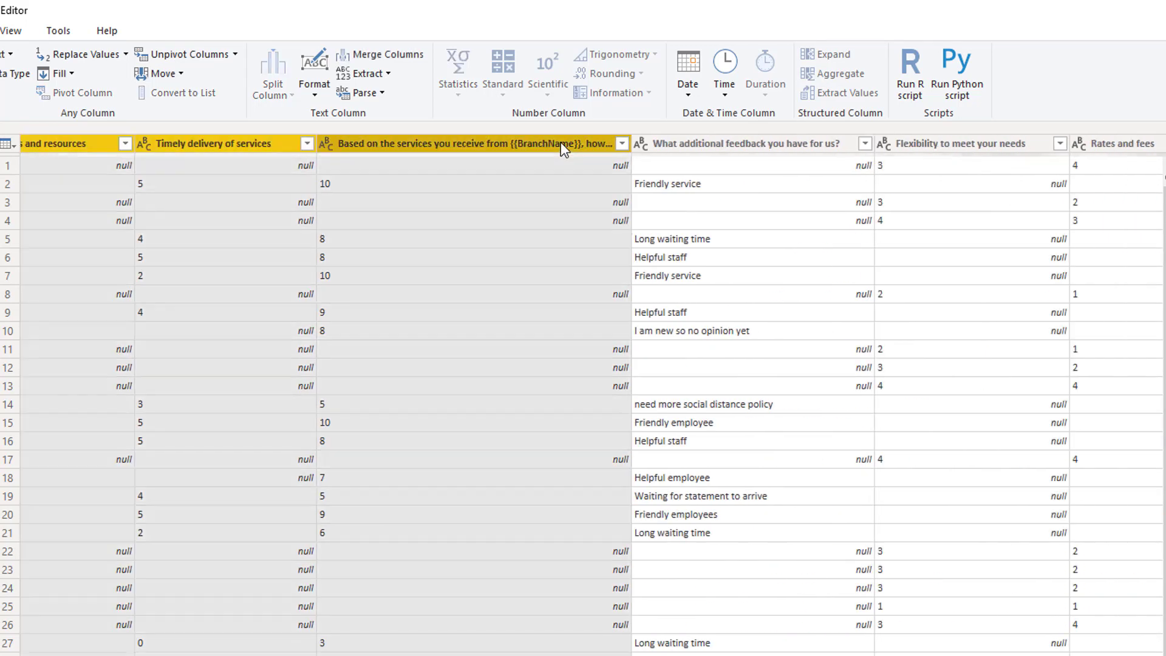
scroll(583, 394, right, 5)
click(417, 145)
shift+click(682, 144)
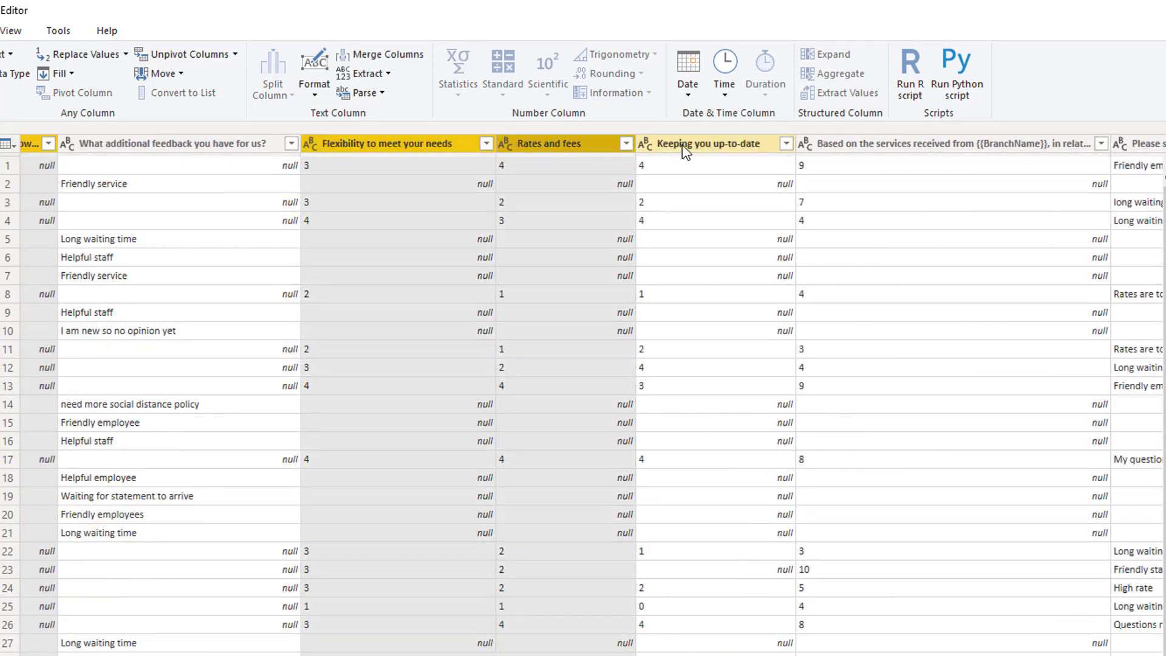
shift+click(855, 145)
scroll(857, 365, right, 5)
ctrl+click(982, 146)
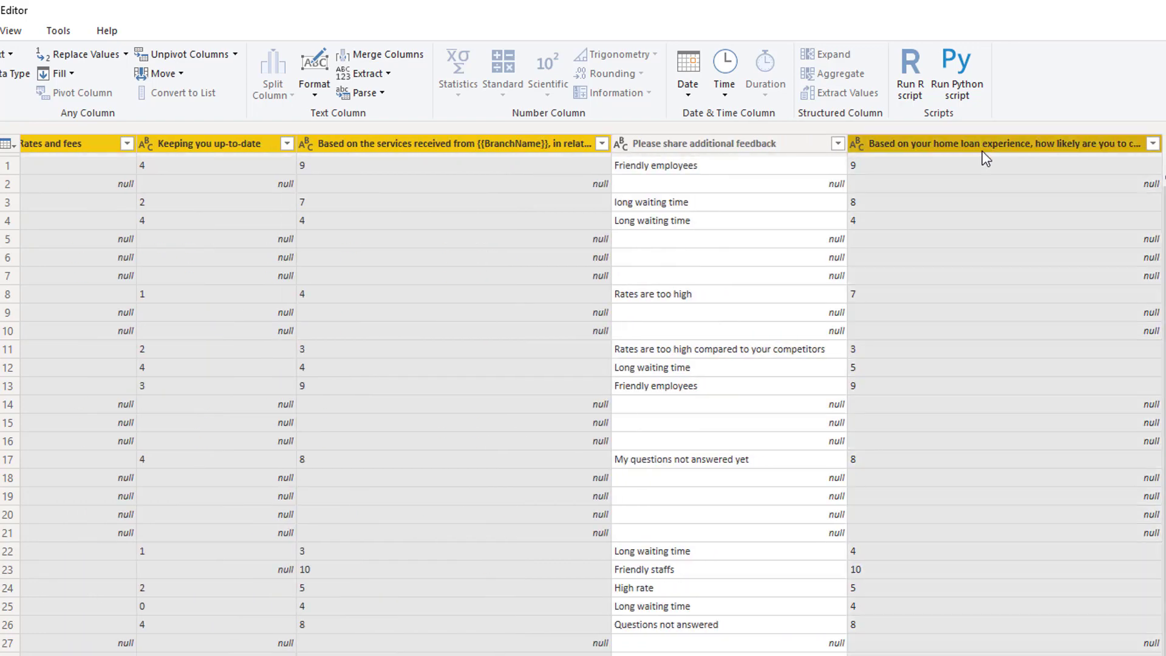
scroll(583, 395, left, 15)
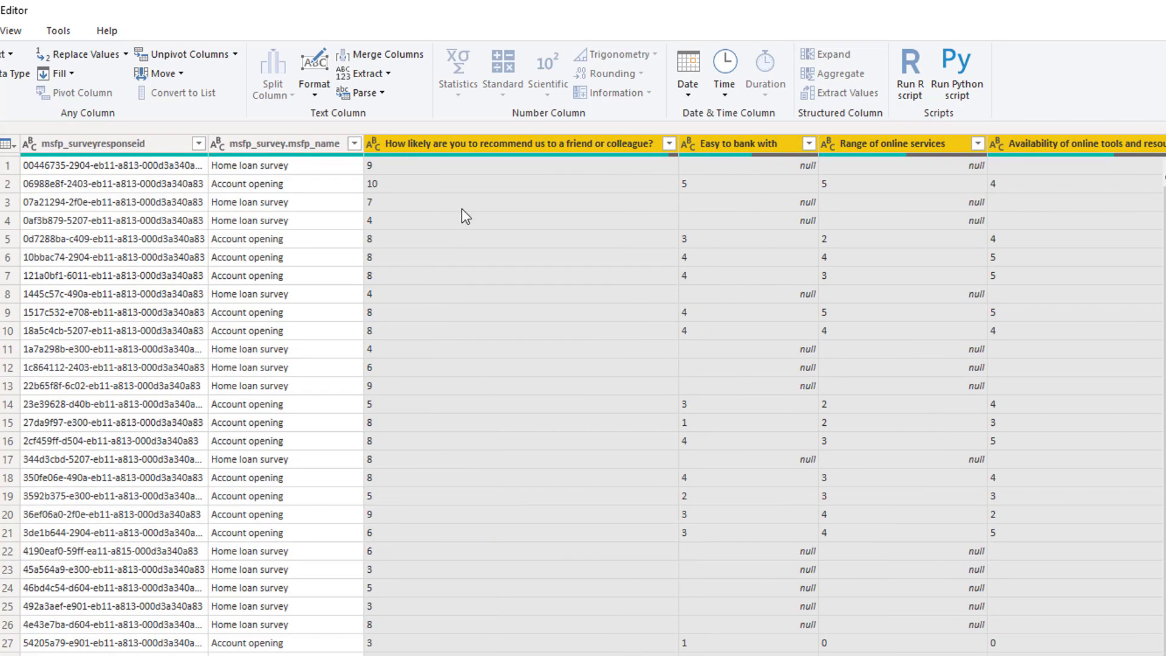
right_click(485, 144)
mouse_move(546, 320)
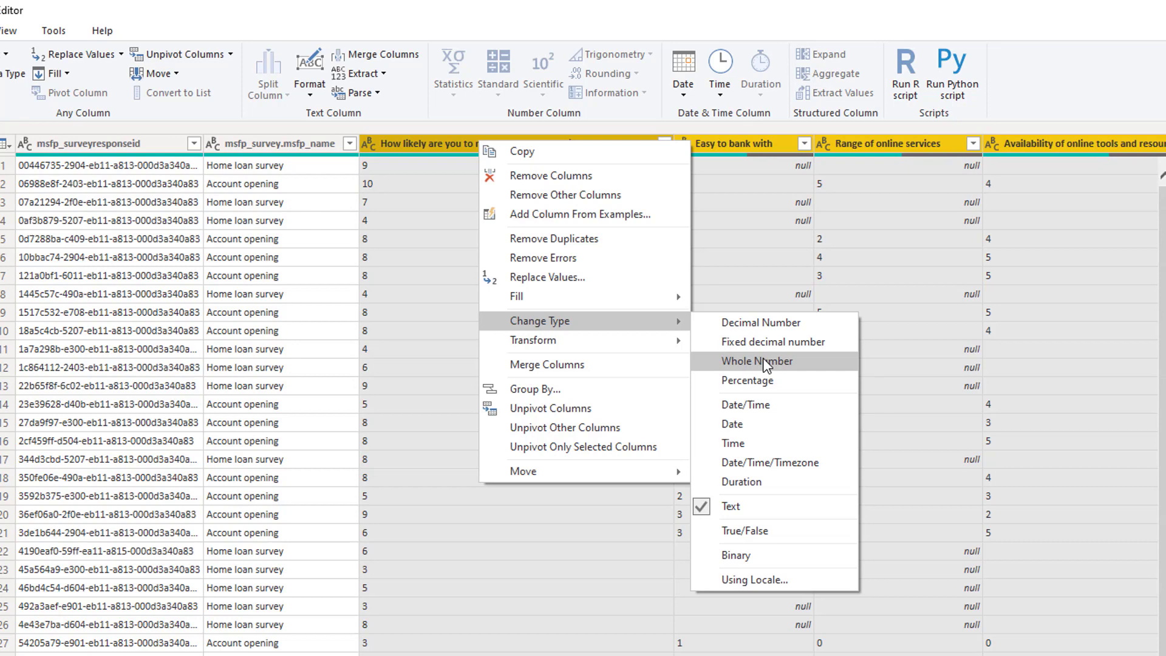
click(765, 364)
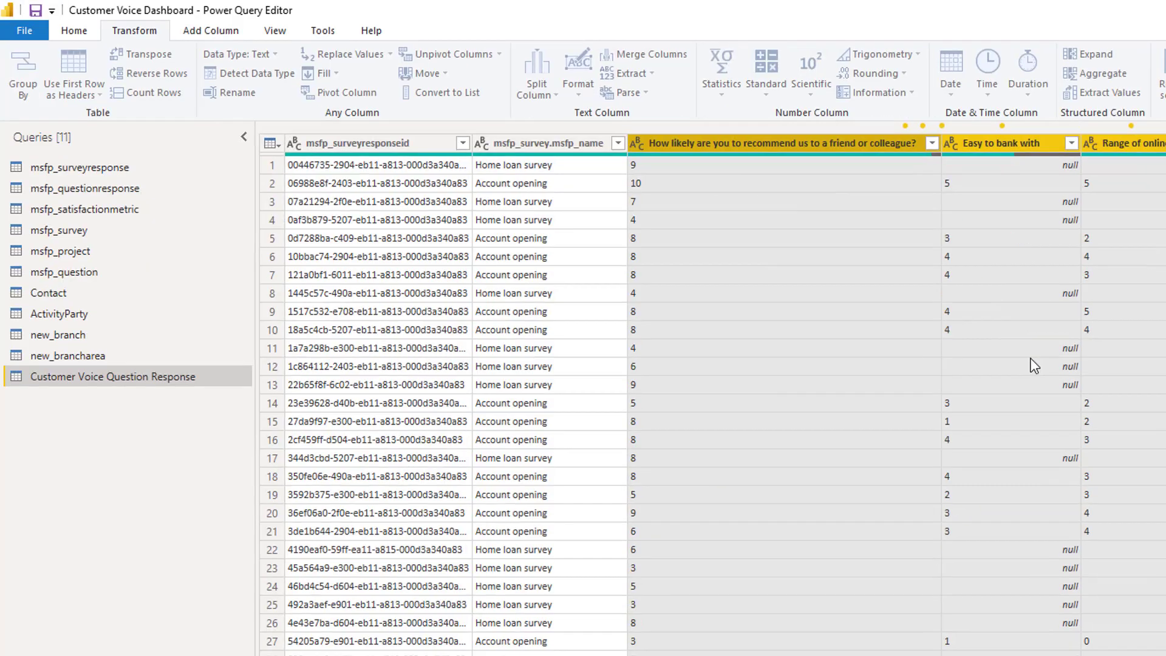
- Merge msfp_surveyresponse with msfp_survey as a new query, matching msfp_surveyid in both with an Inner (only matching rows) join
click(192, 170)
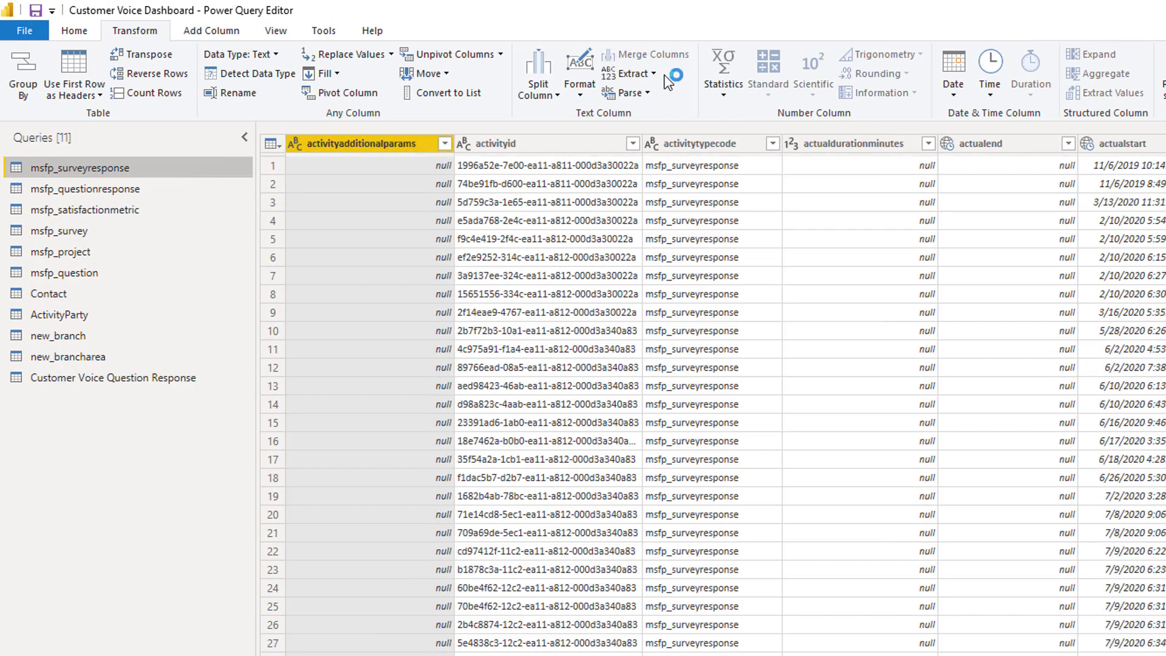
click(75, 31)
click(1033, 56)
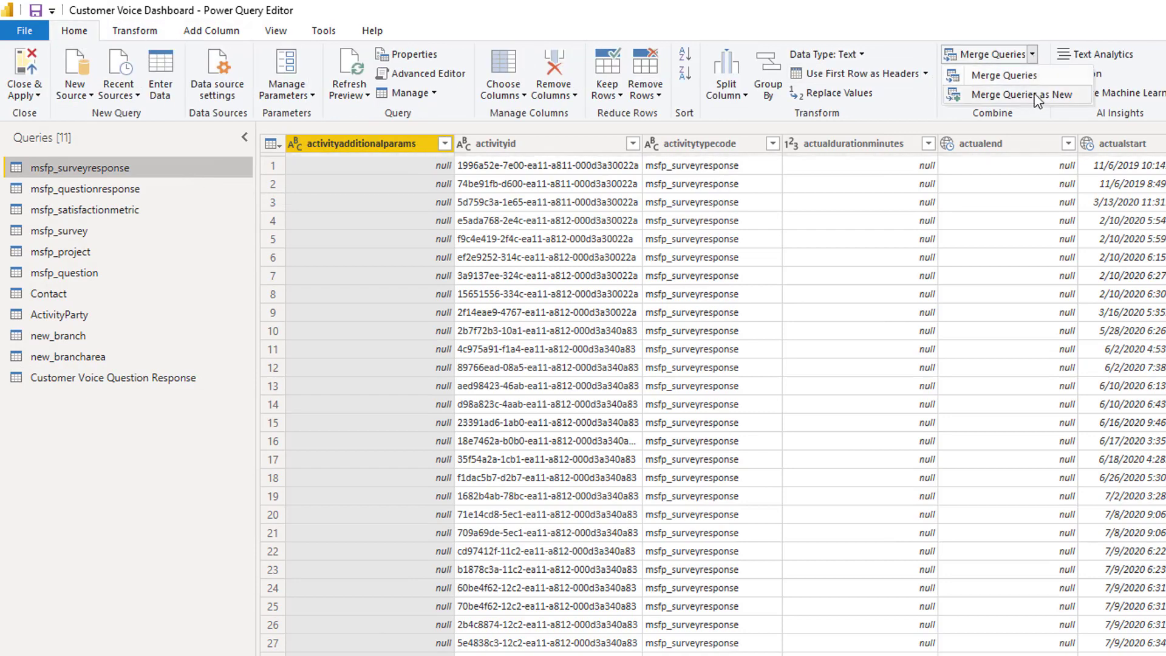
click(1038, 97)
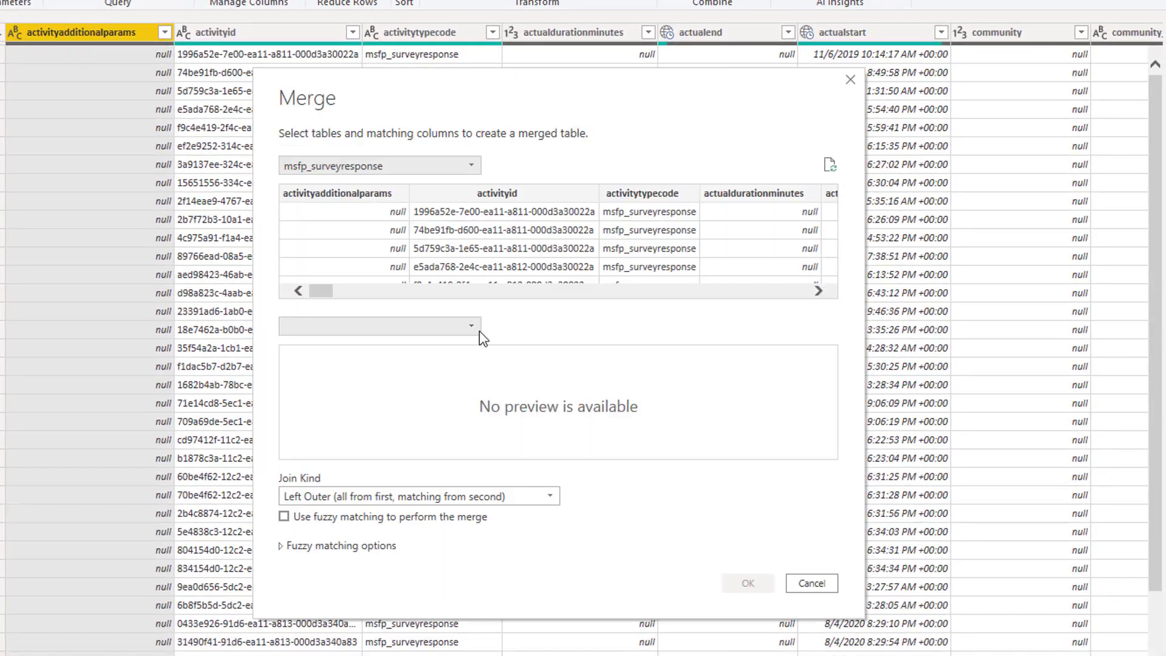
drag(333, 297, 629, 301)
click(551, 204)
click(471, 326)
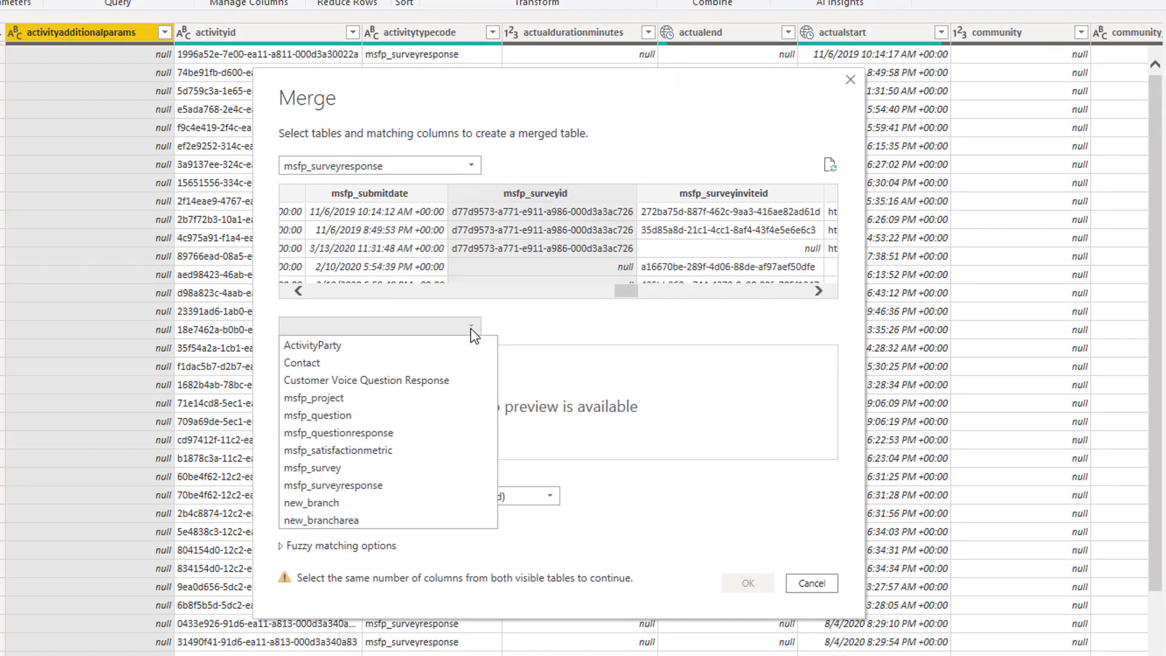
click(447, 472)
drag(355, 452, 644, 474)
click(490, 354)
click(481, 496)
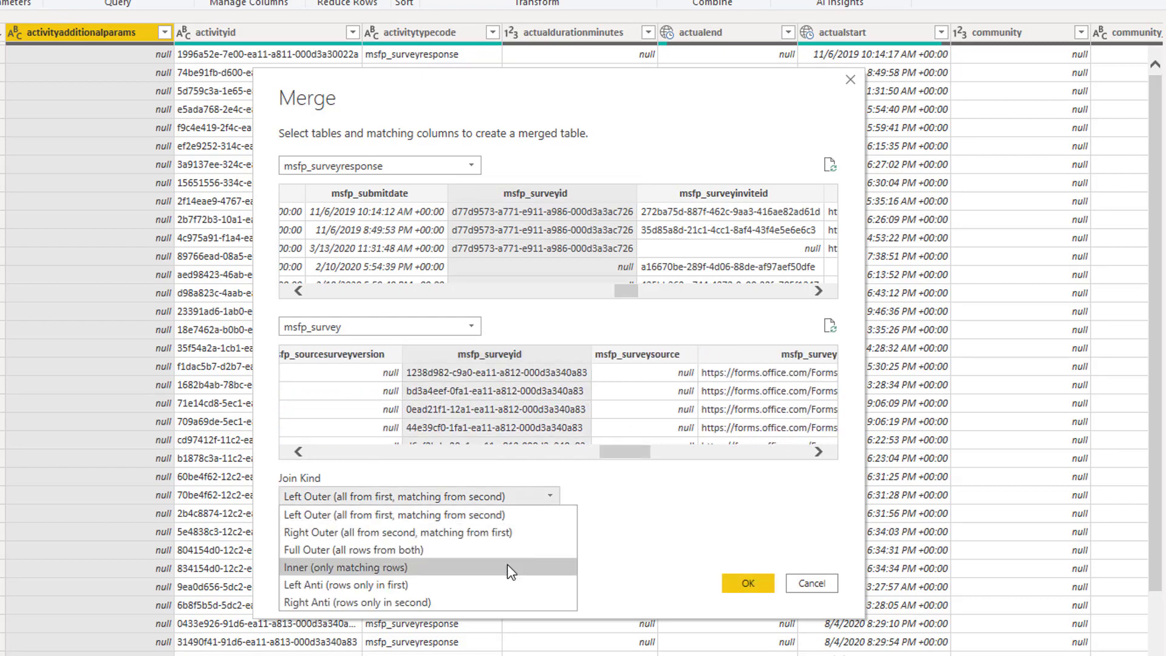
click(507, 565)
click(749, 583)
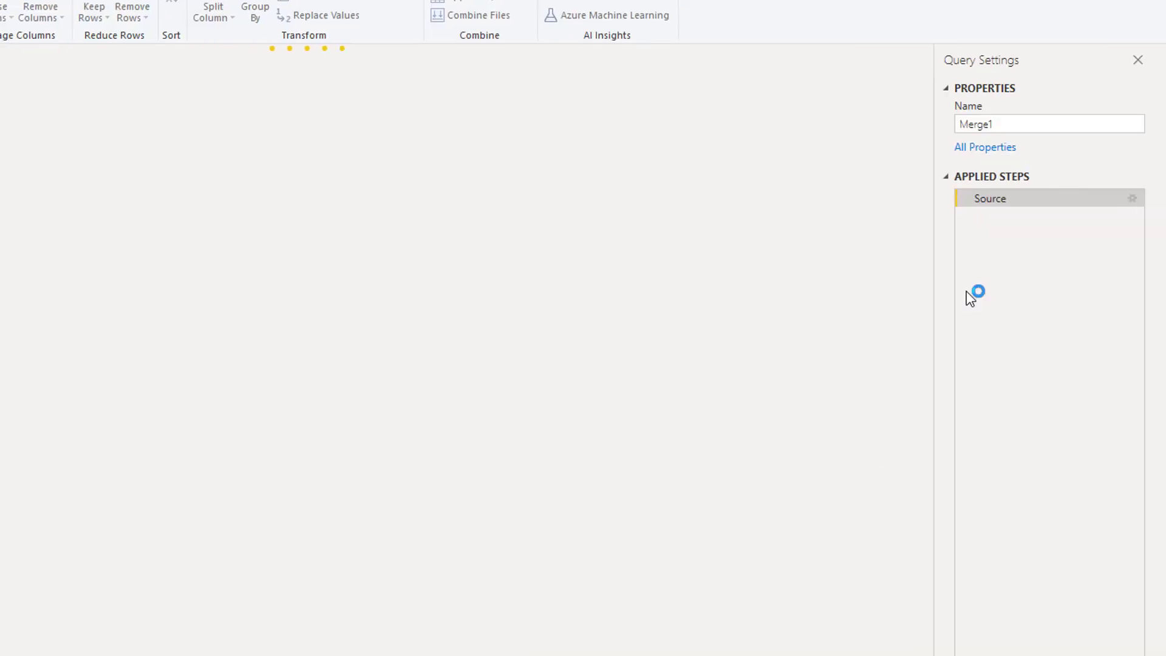
- Rename the new merged query as Customer Voice Survey Response
drag(1002, 125, 929, 133)
text(Customer Voice Survey)
text(Response)
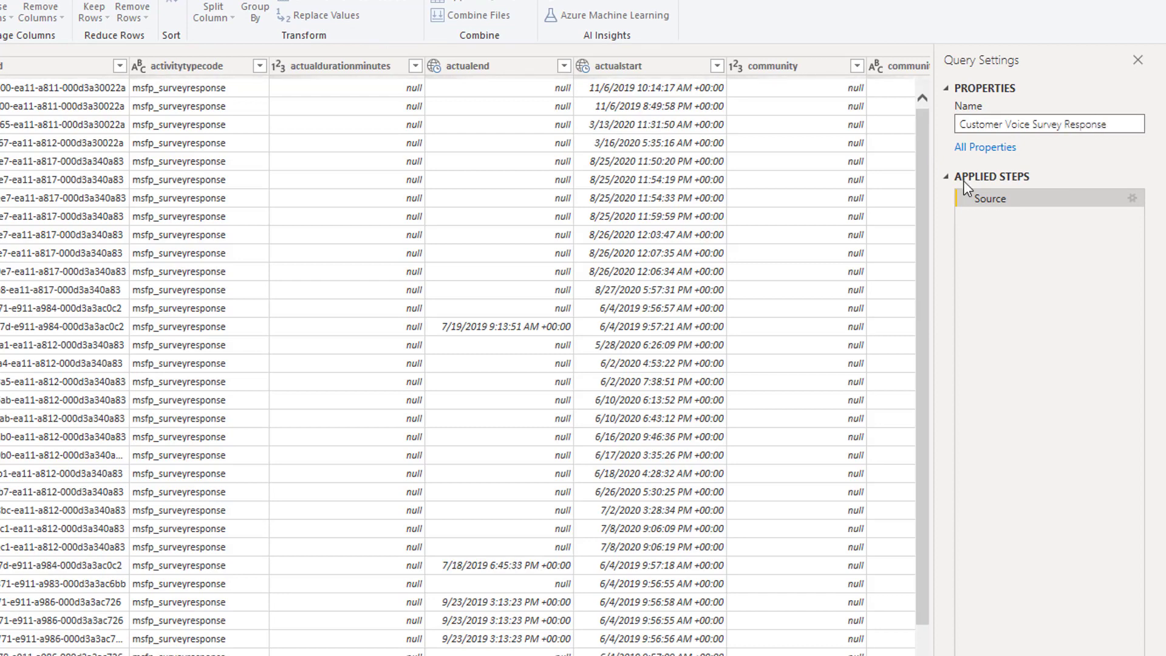
key(Return)
- Expand the merged msfp_survey column to msfp_name and msfp_project only, keeping the original column name as prefix
scroll(462, 364, right, 20)
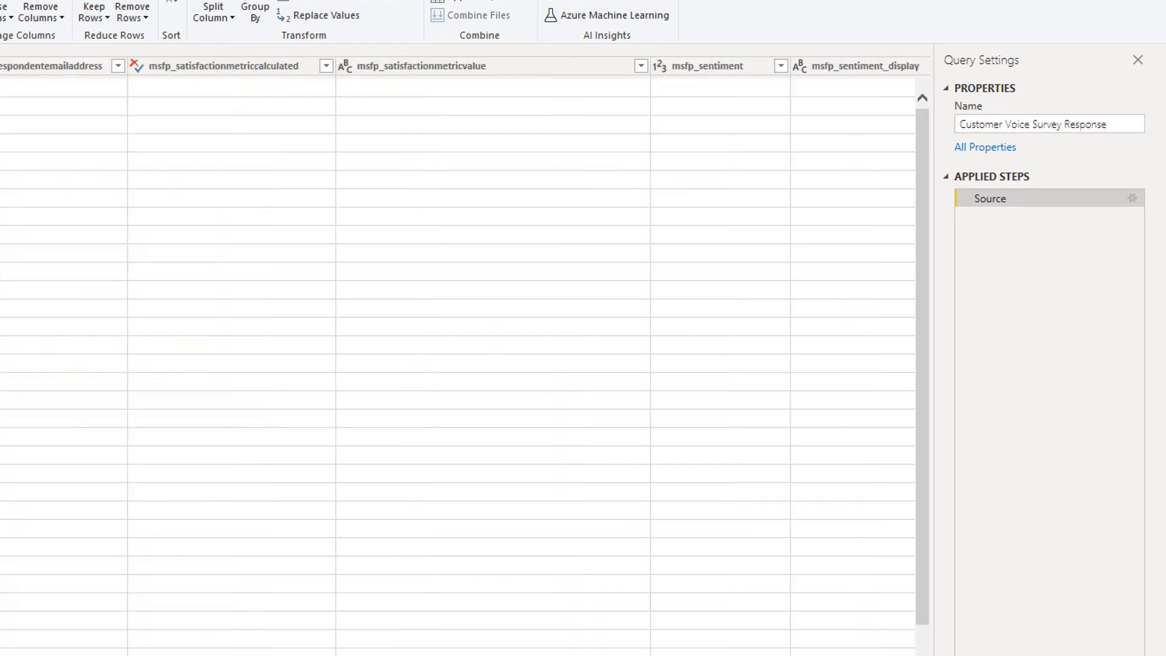
click(931, 145)
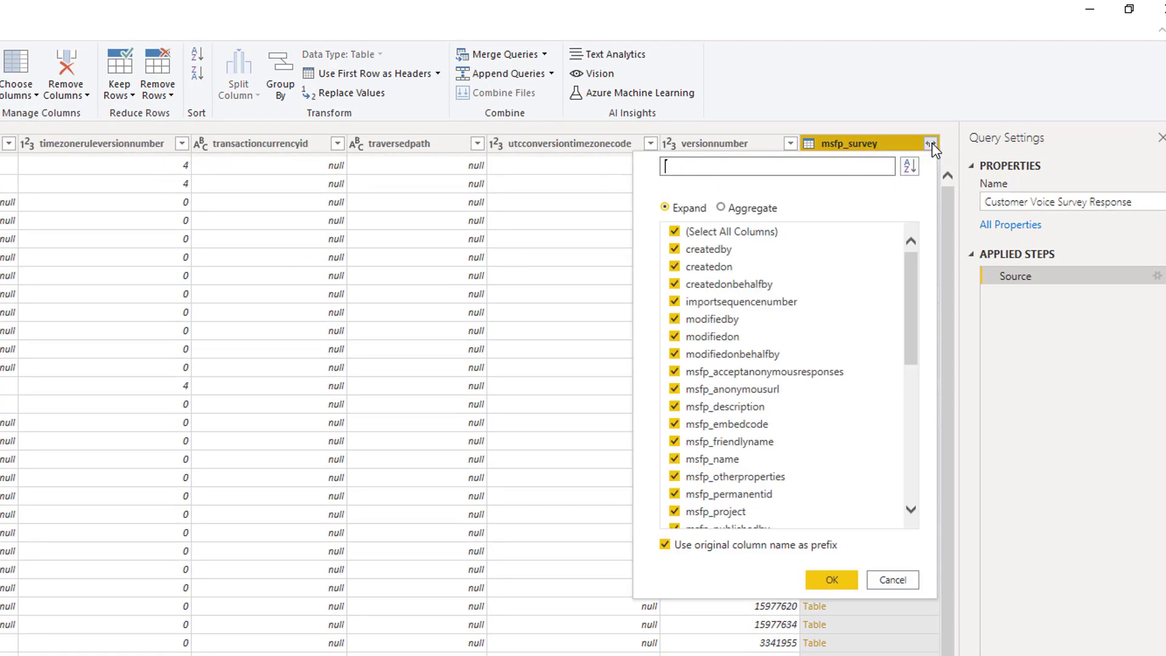
click(716, 233)
click(674, 461)
scroll(674, 513, down, 6)
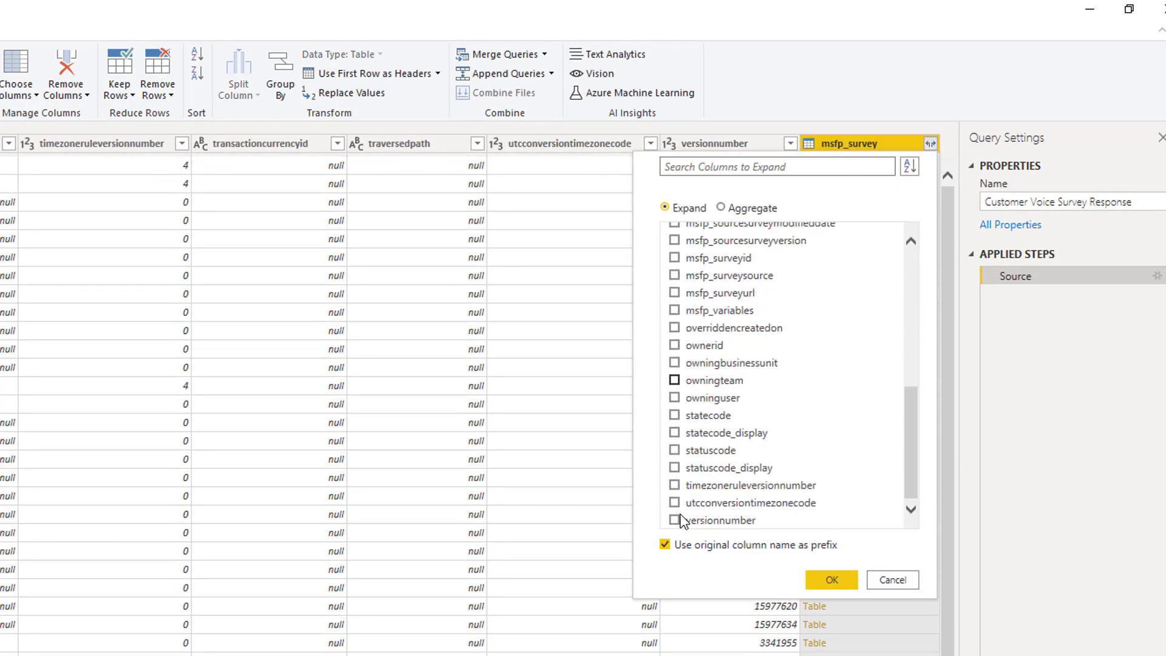
click(831, 580)
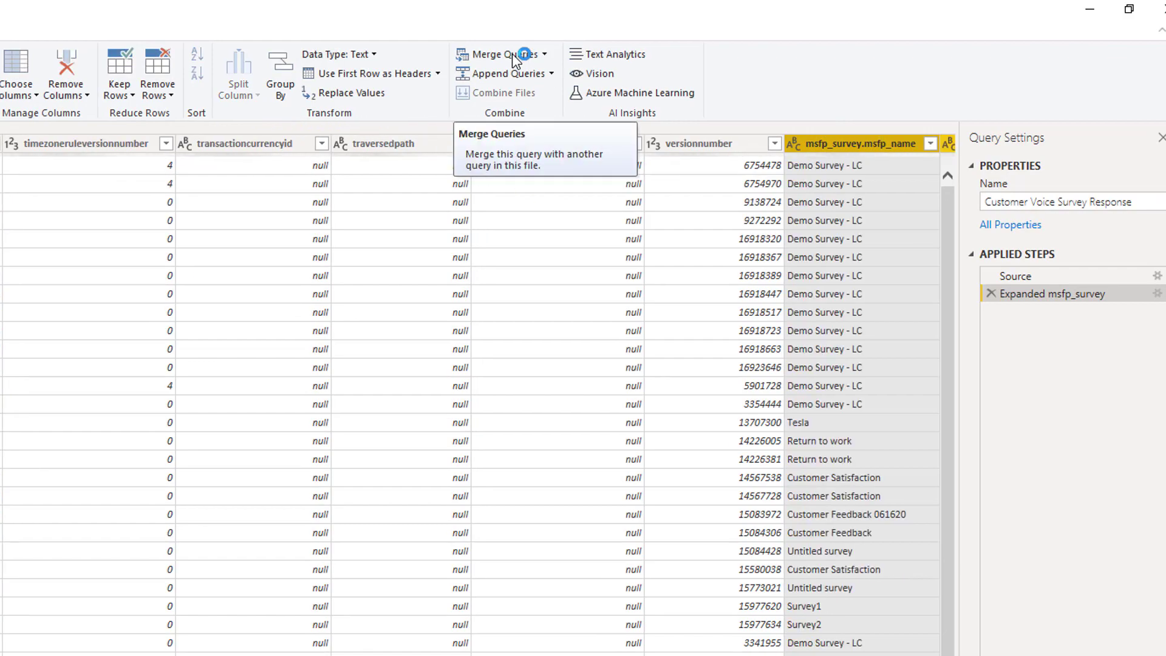
- Merge Customer Voice Survey Response with msfp_project on msfp_survey.msfp_project and msfp_projectid, using an Inner (only matching rows) join
click(512, 53)
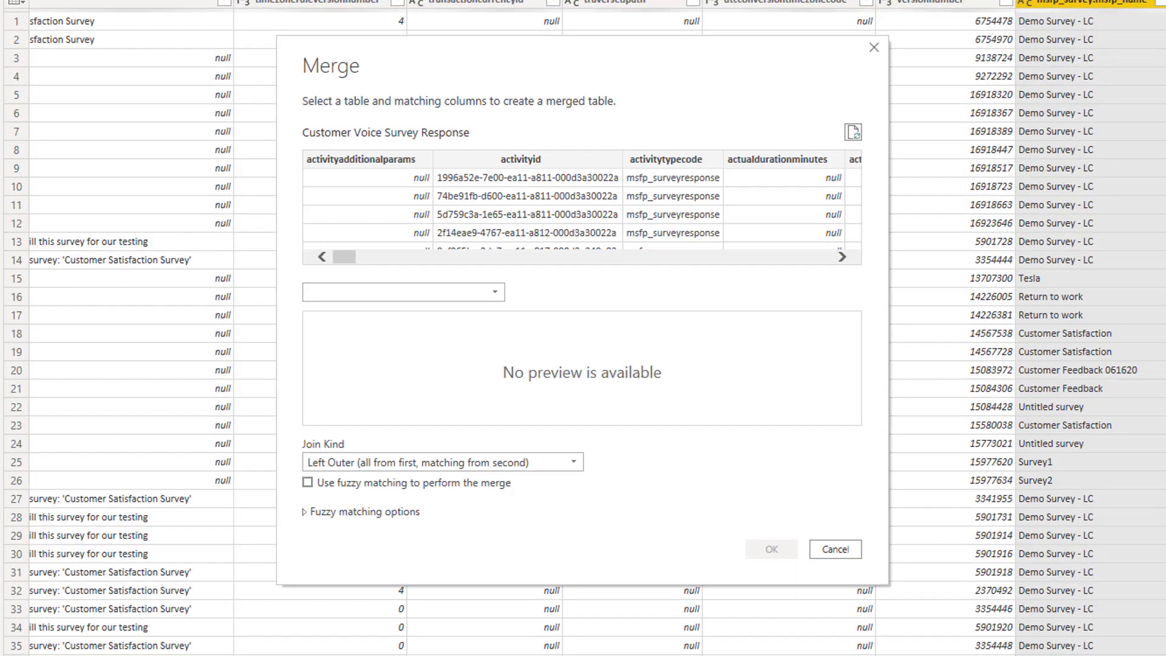
click(483, 292)
click(450, 381)
drag(344, 257, 820, 257)
click(760, 160)
drag(355, 418, 553, 425)
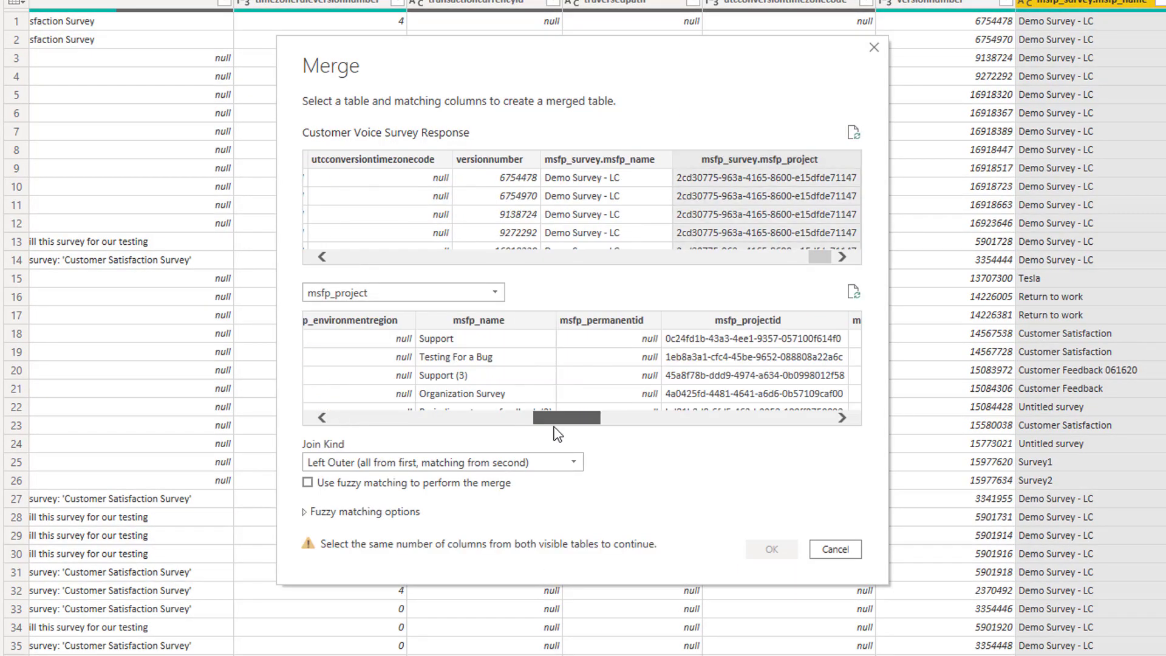
click(748, 321)
click(486, 461)
click(465, 533)
click(661, 587)
- Expand the merged msfp_project column to msfp_name only and filter the resulting project name column to Bank Satisfaction
click(1050, 35)
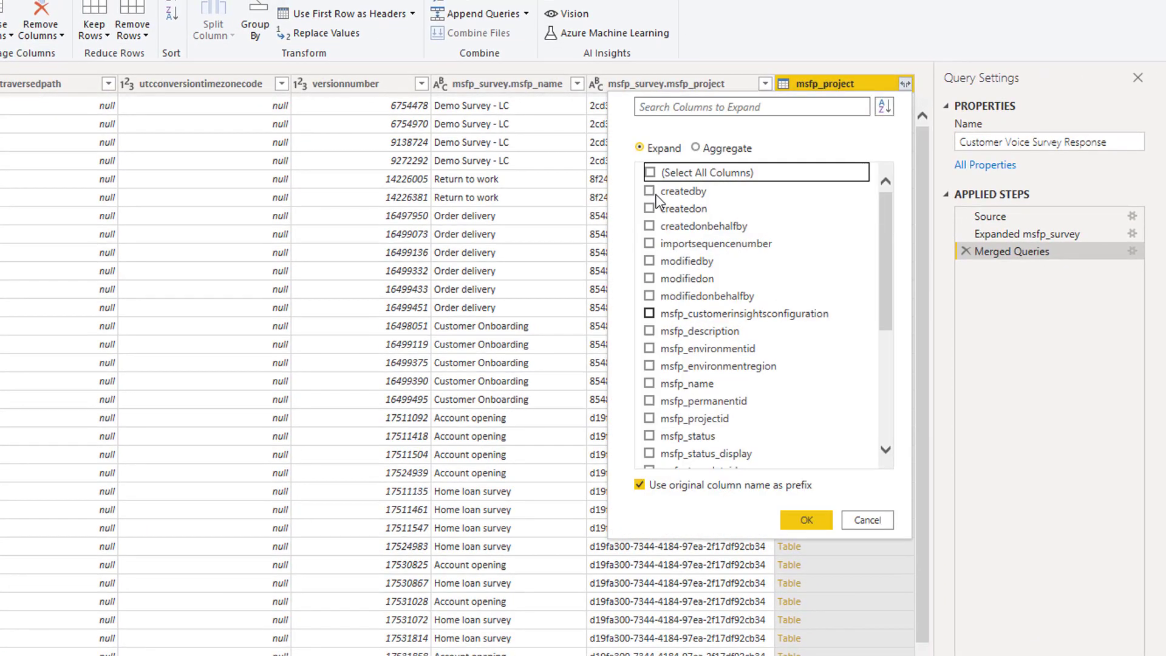
click(955, 470)
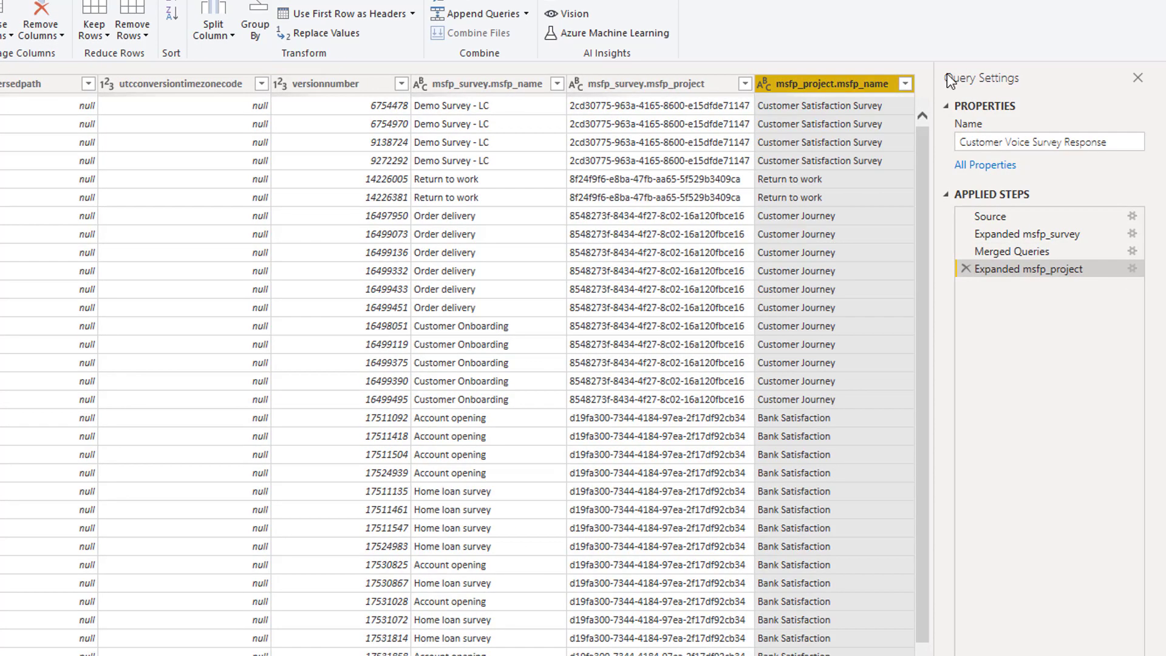
click(905, 83)
click(814, 485)
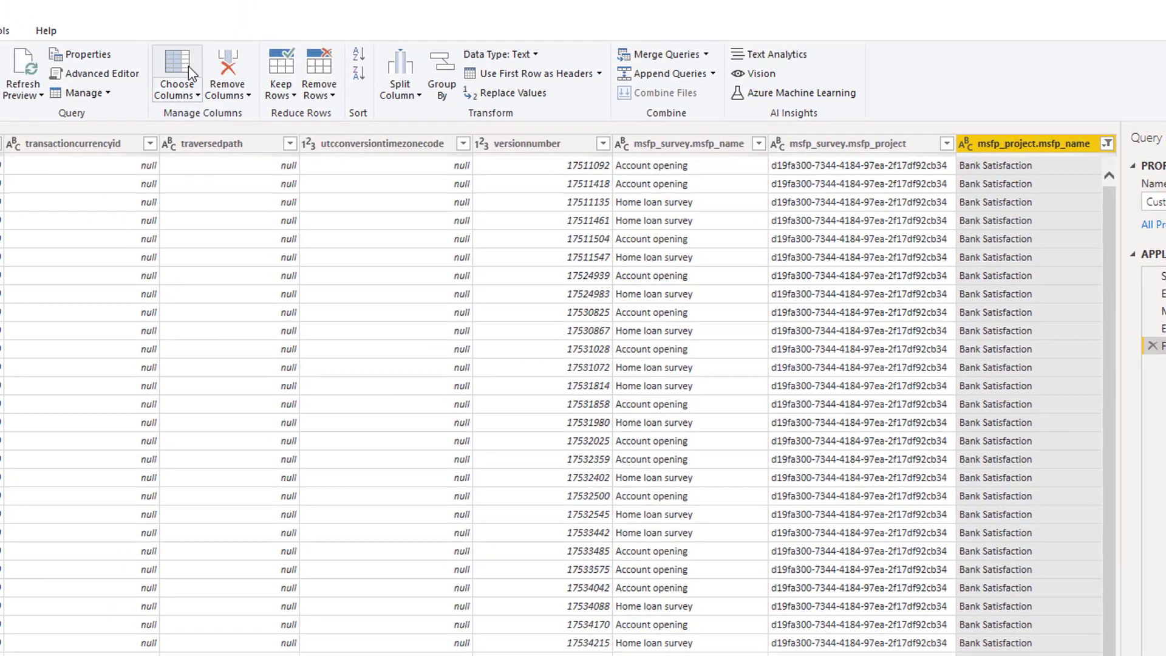
- Keep only the columns activityid, msfp_satisfactionmetricvalue and msfp_submitdate in the Customer Voice Survey Response query
click(190, 72)
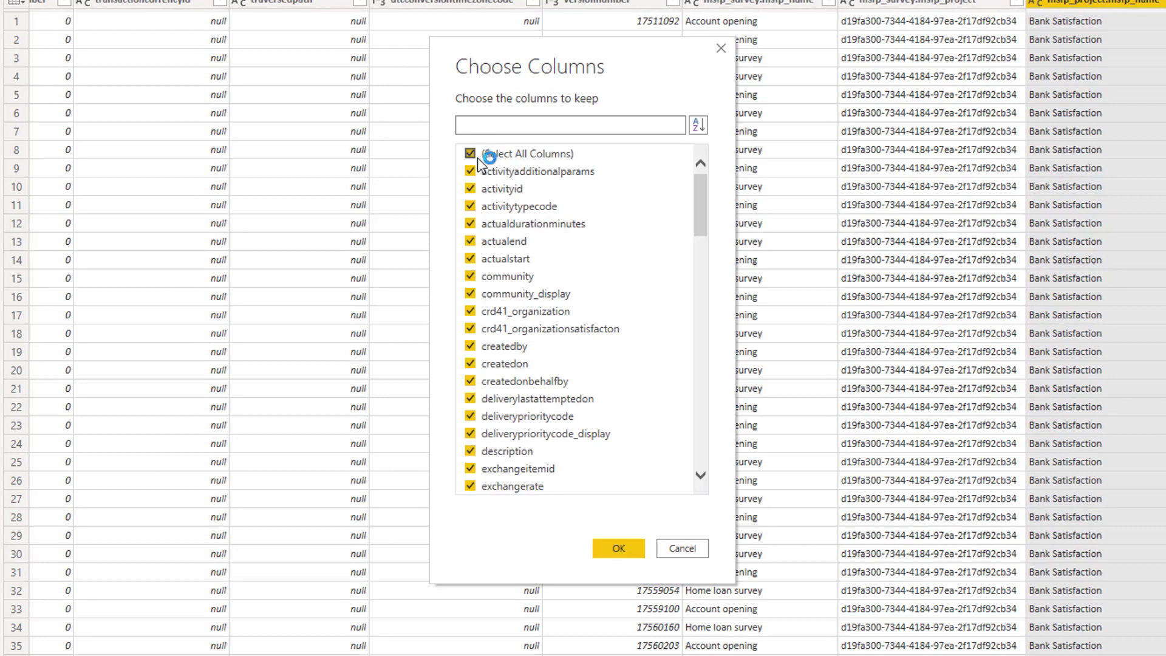
click(408, 302)
click(401, 333)
scroll(553, 255, down, 7)
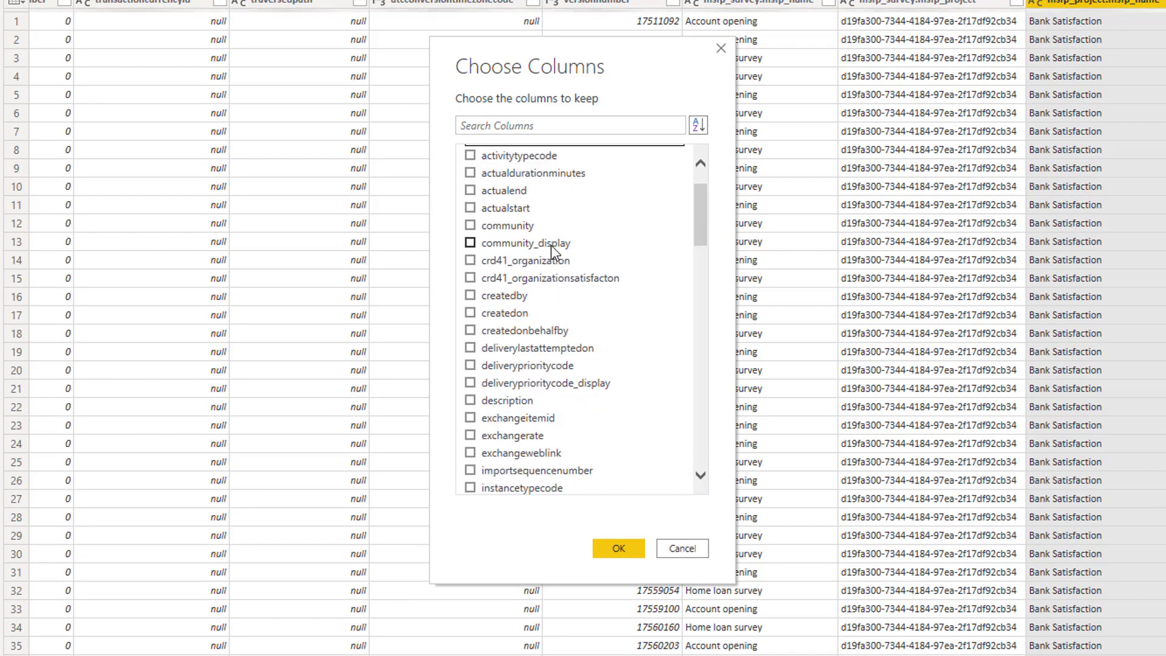
scroll(536, 299, down, 3)
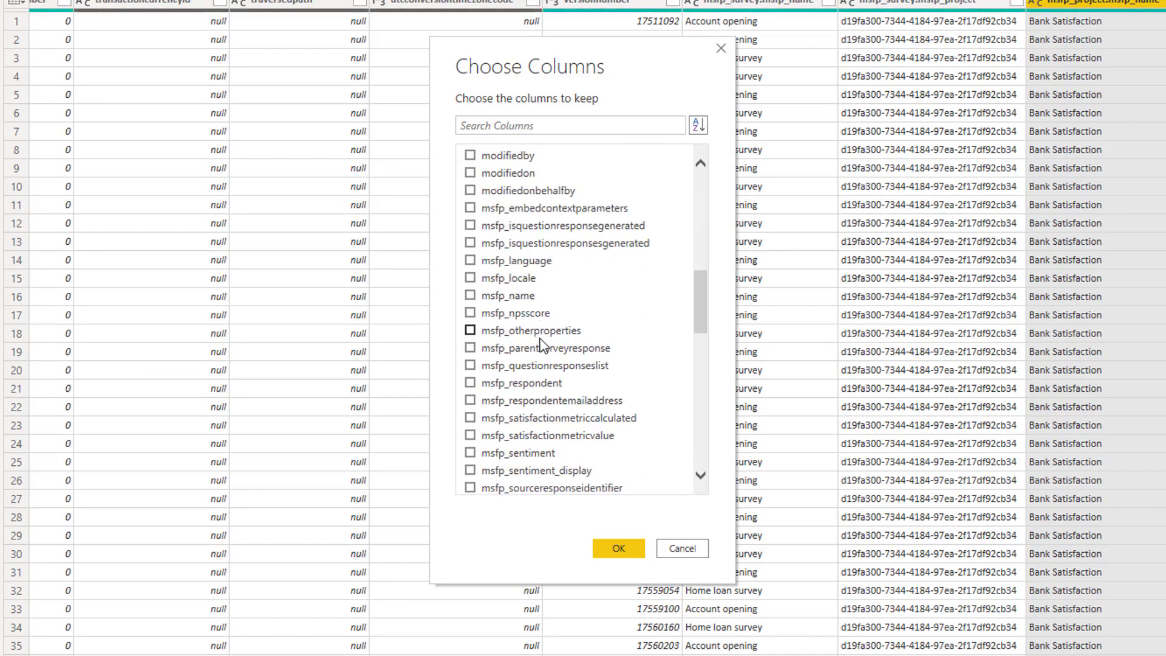
click(471, 435)
scroll(643, 461, down, 4)
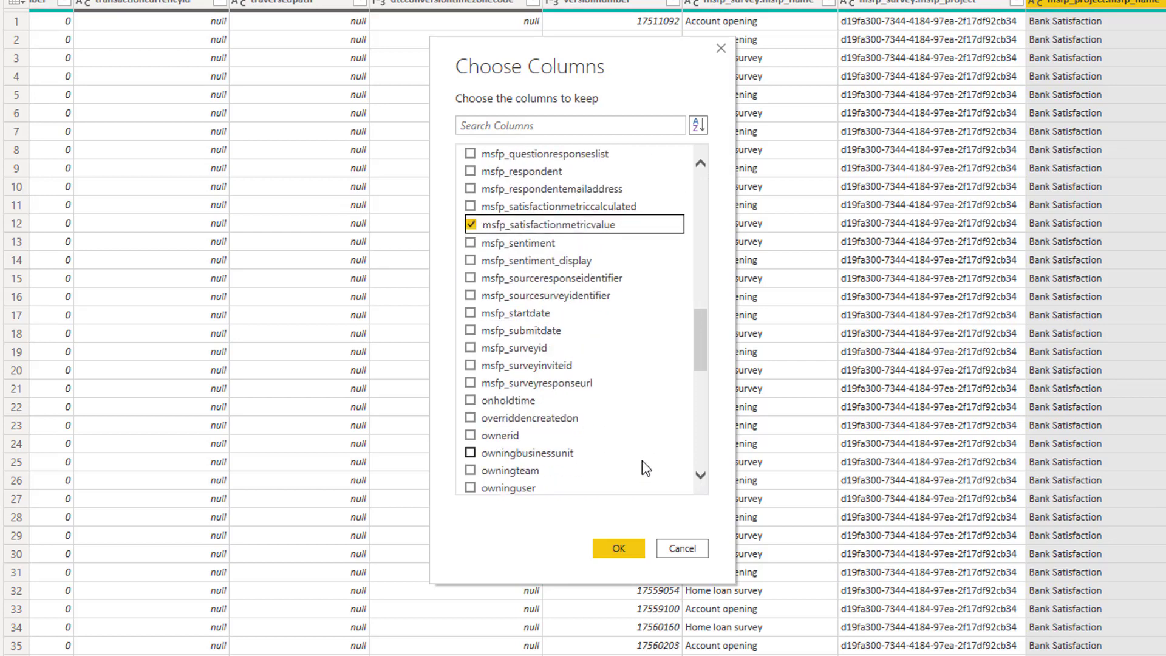
click(470, 331)
click(619, 549)
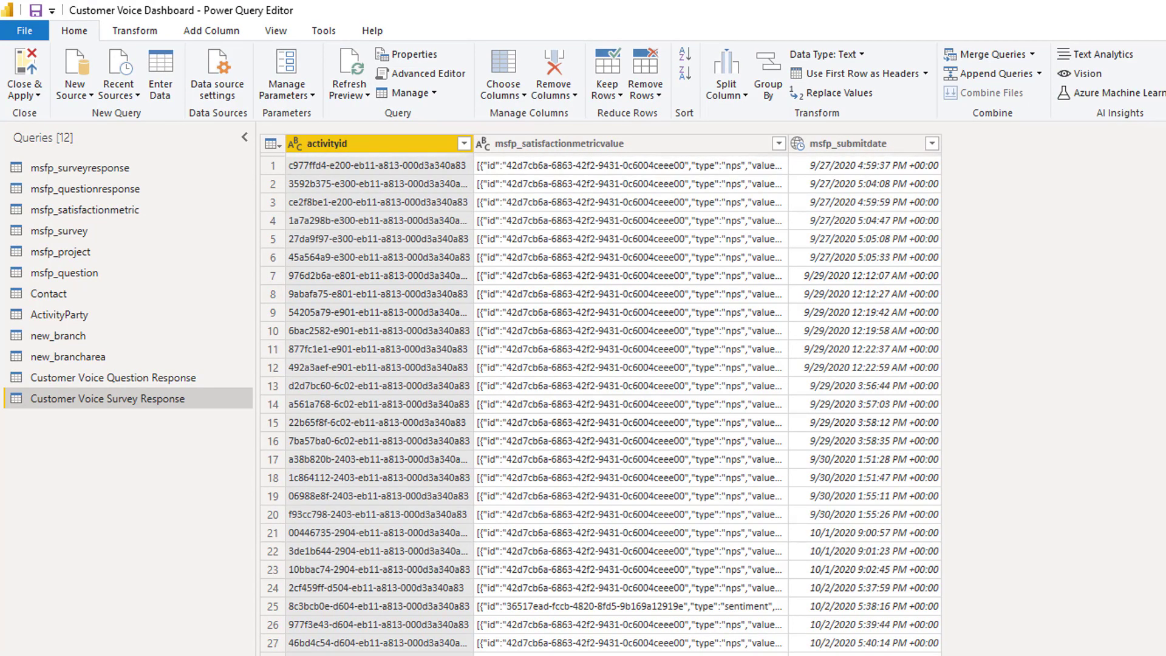
- Parse the text in the msfp_satisfactionmetricvalue column as JSON
click(639, 139)
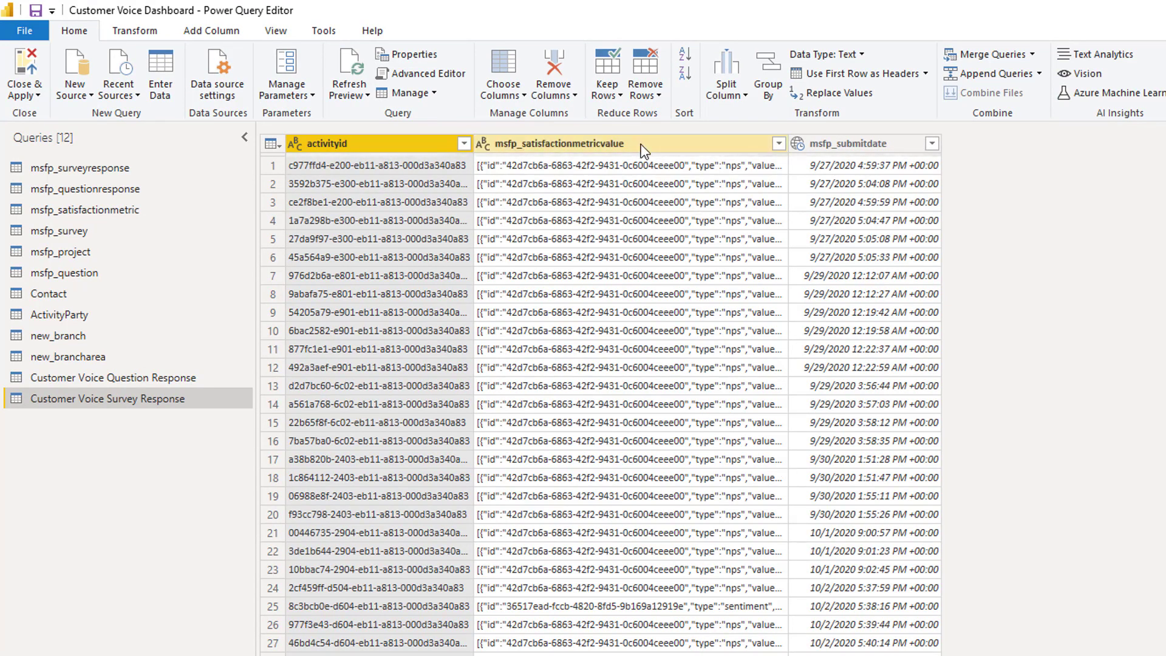
click(135, 29)
click(638, 91)
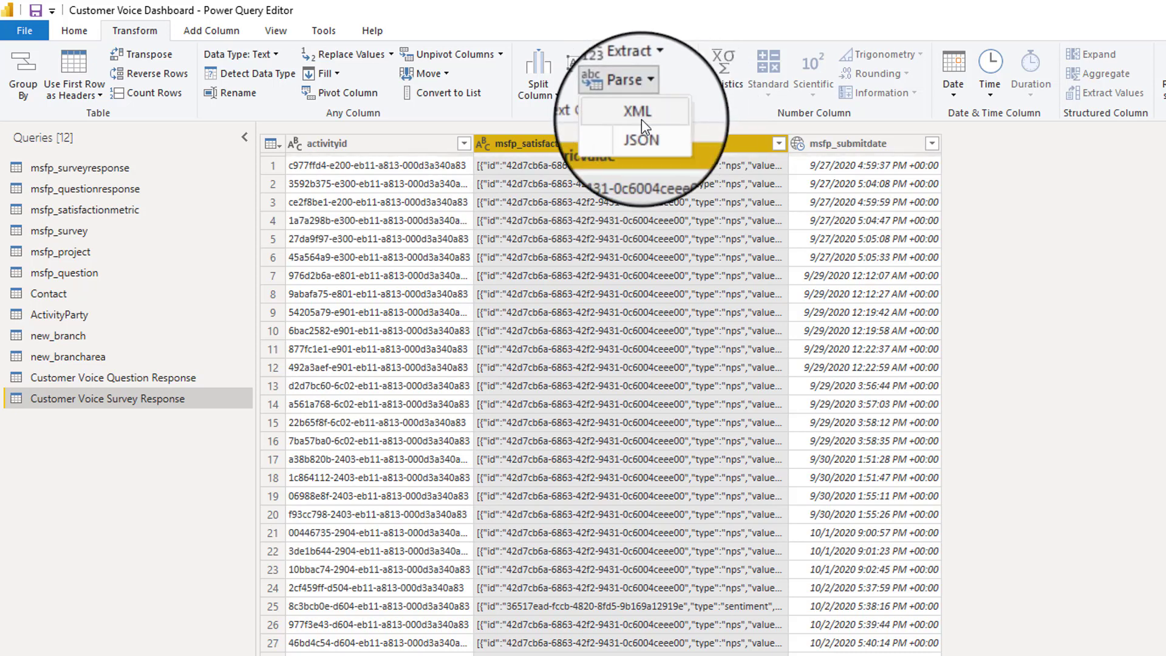
click(642, 128)
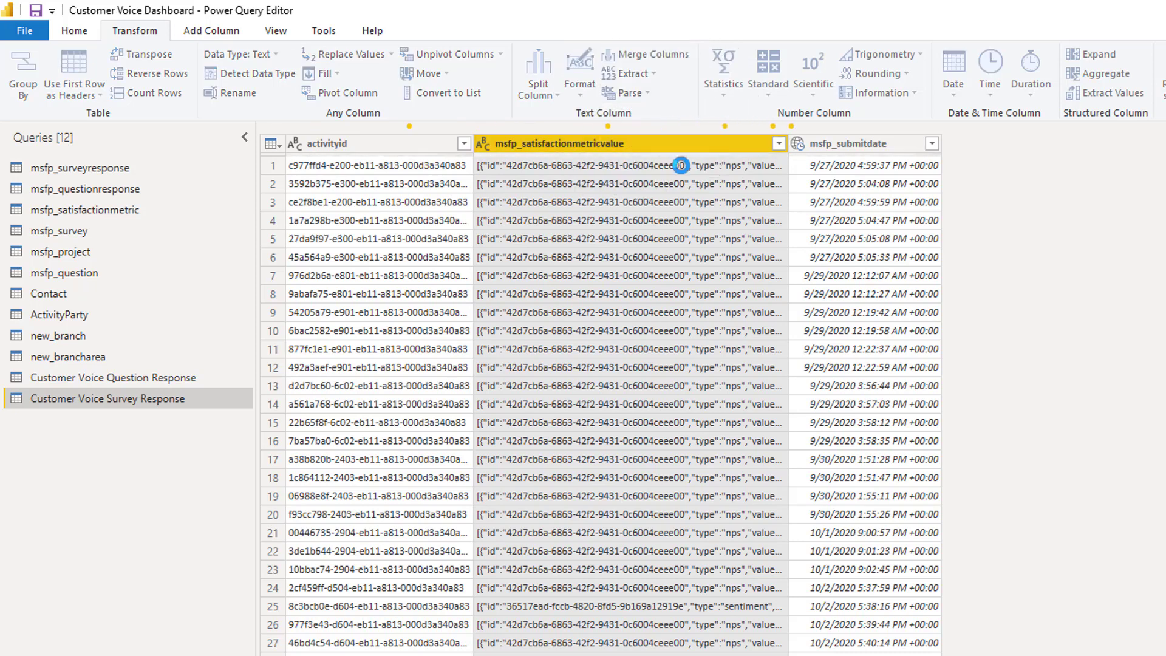
- Expand the msfp_satisfactionmetricvalue lists to new rows, and expand their records to the id and value fields only, with the column name prefix
click(778, 145)
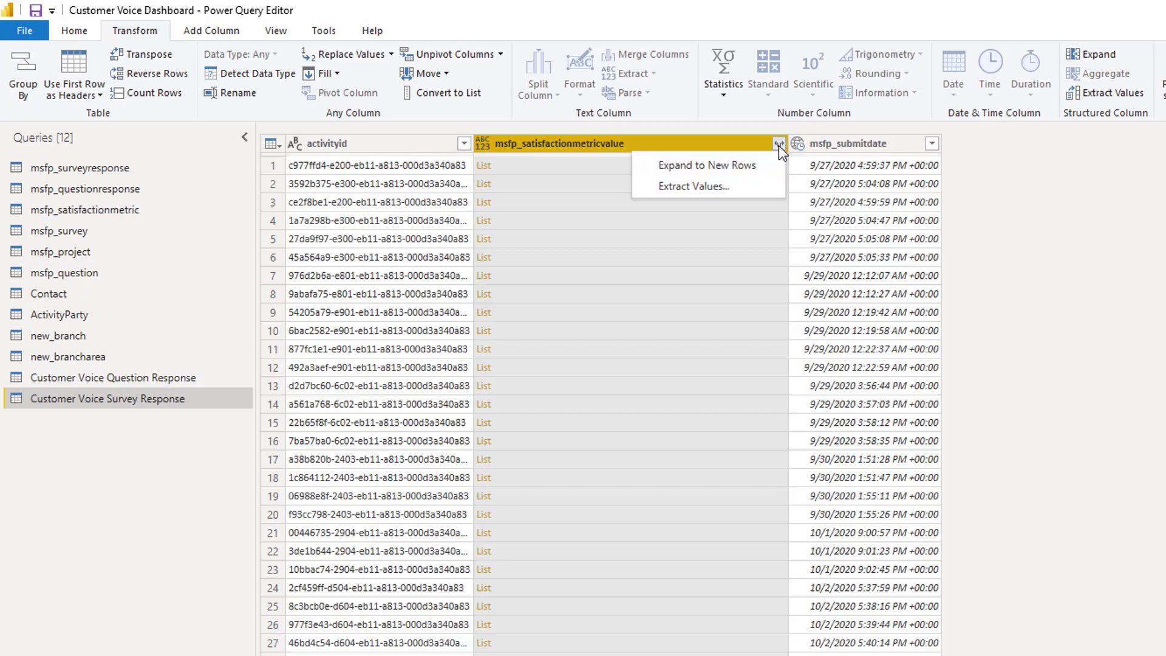
click(763, 173)
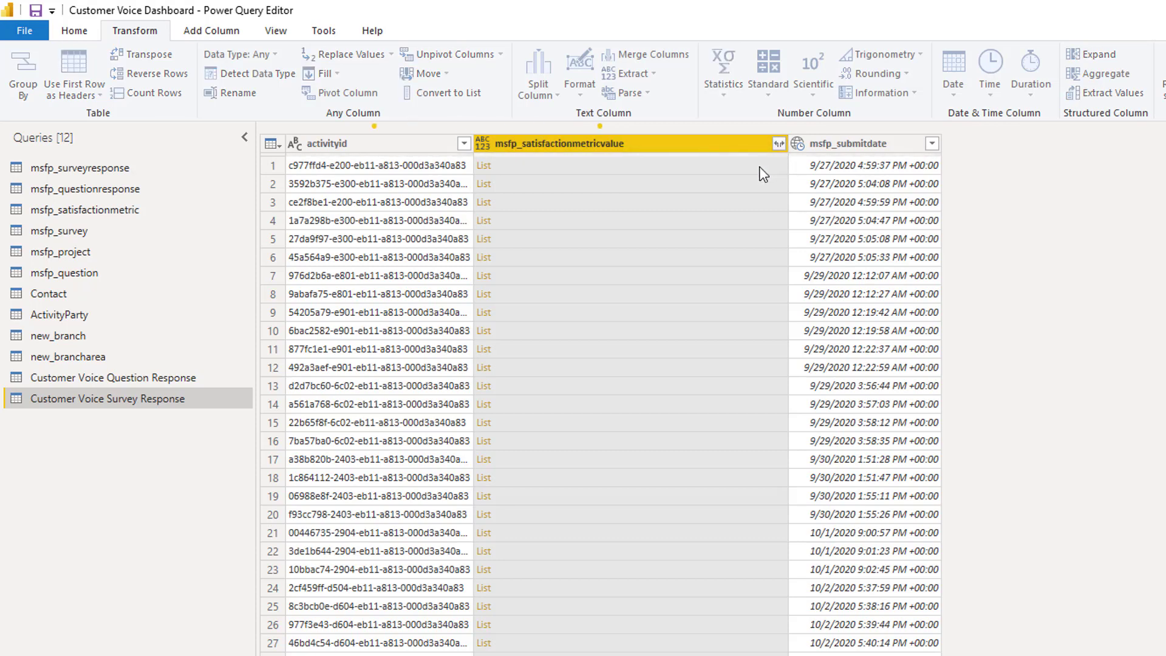
click(779, 143)
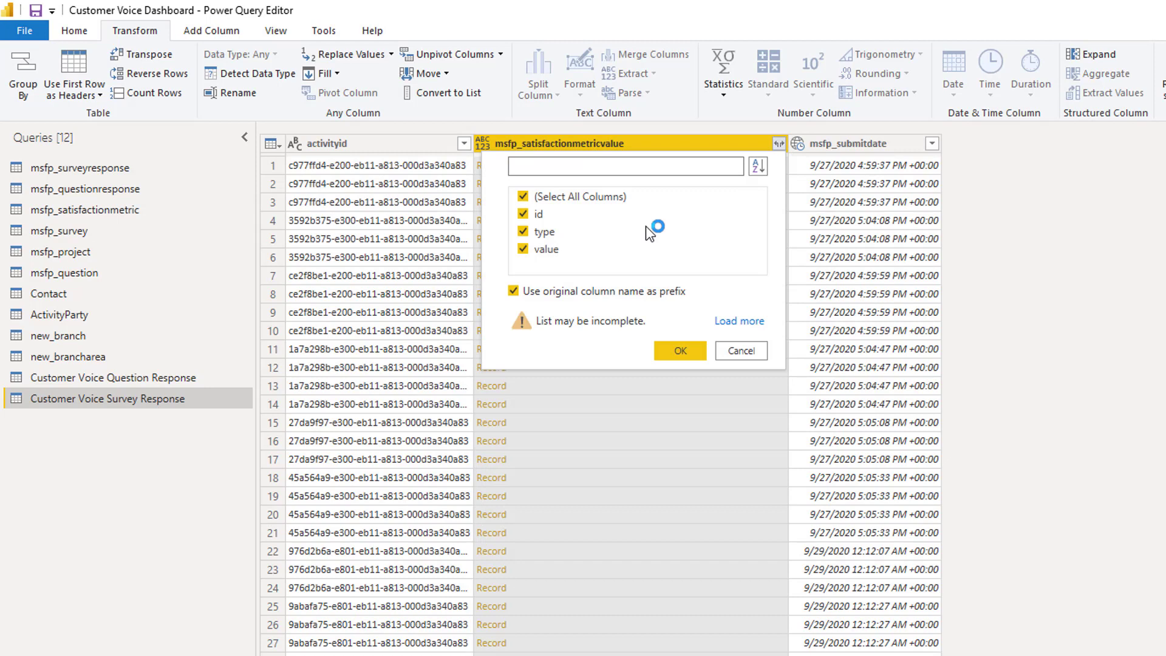
click(525, 232)
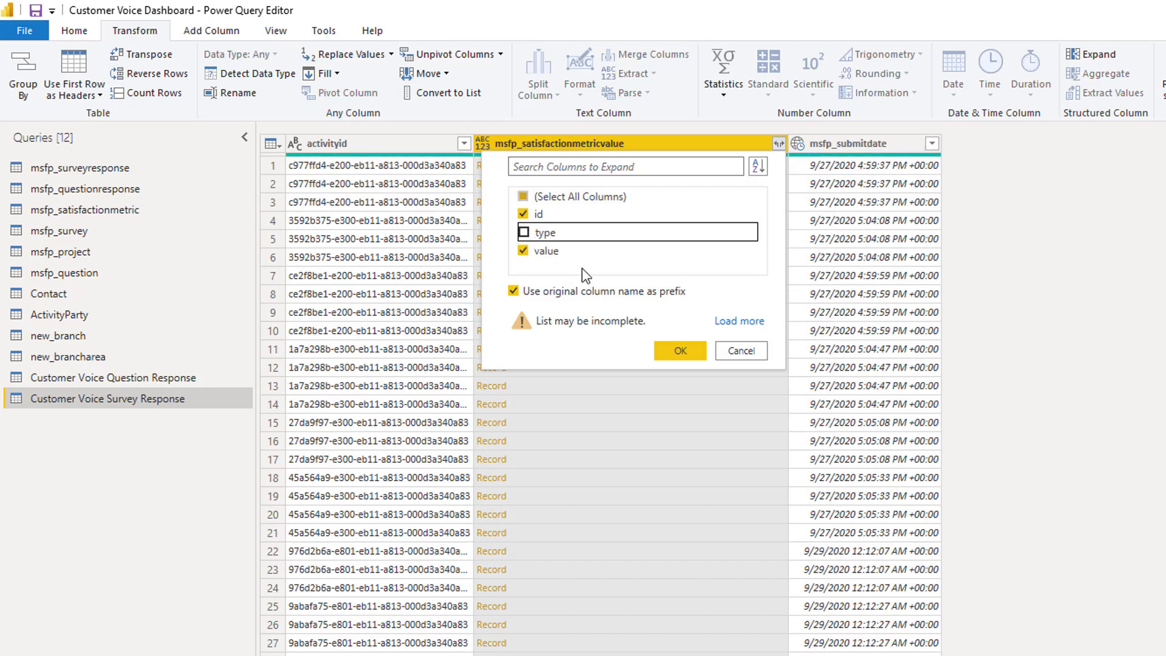
click(686, 350)
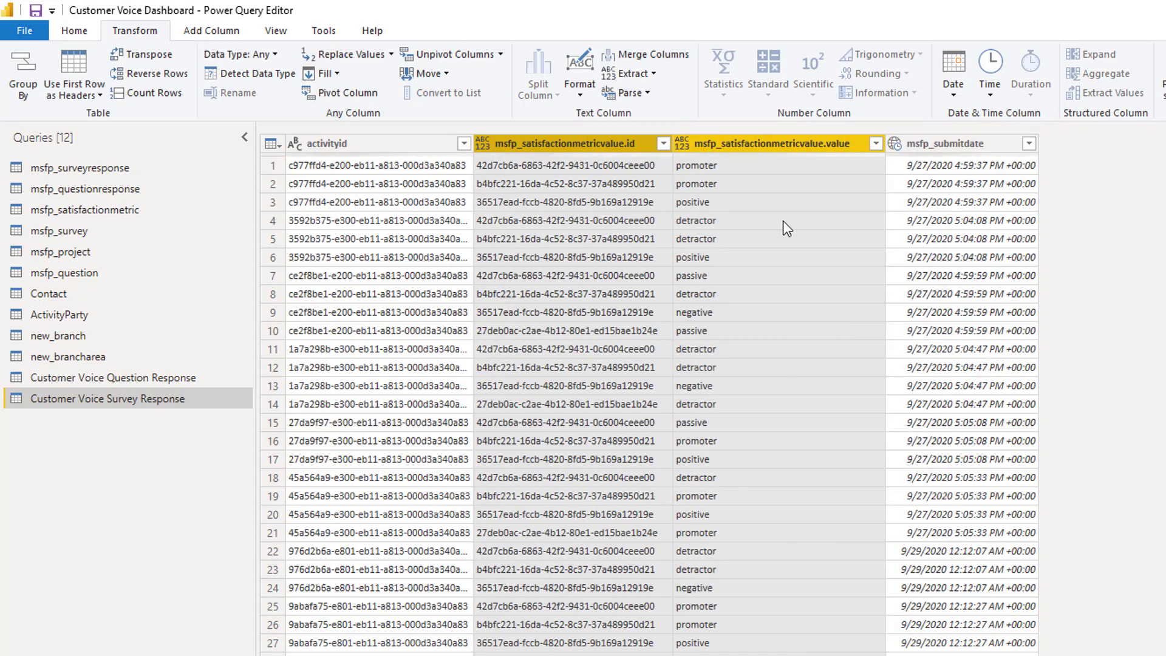
- Pivot the msfp_satisfactionmetricvalue.id column using msfp_satisfactionmetricvalue.value as the values column, without aggregating
click(634, 146)
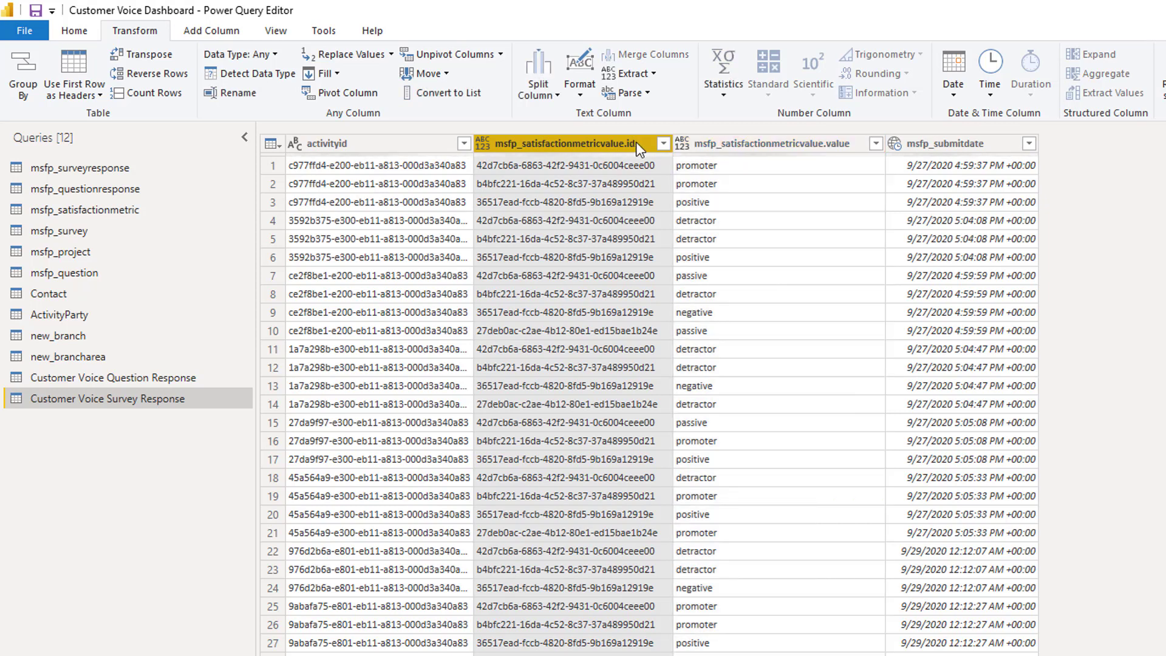
click(347, 92)
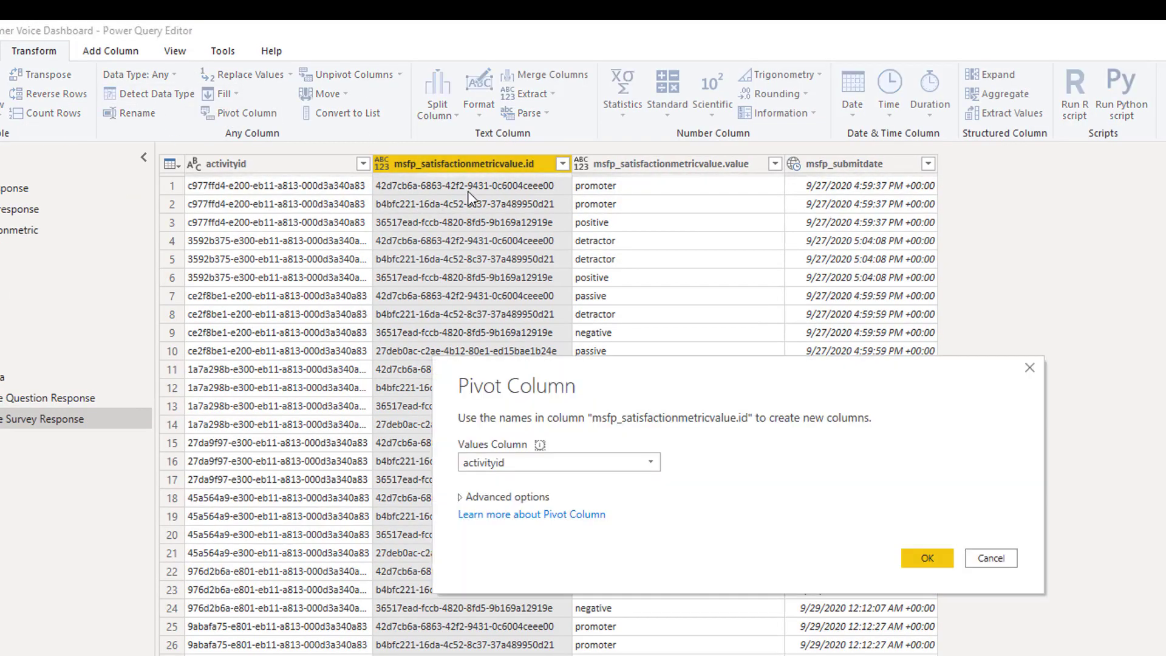
click(649, 462)
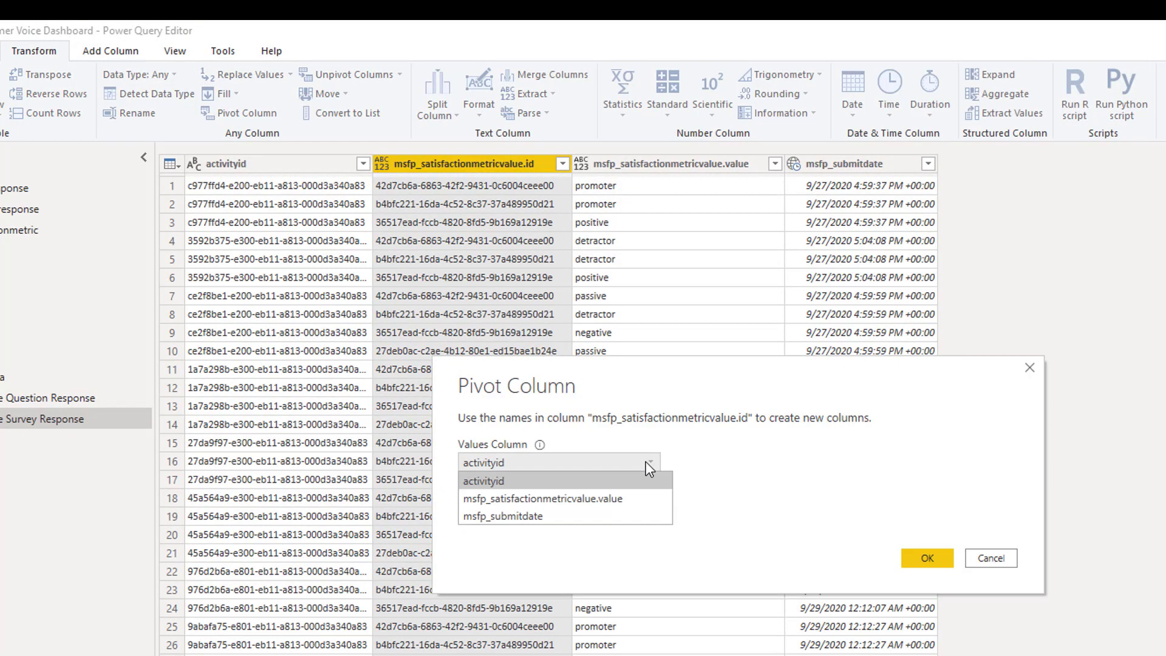
click(516, 499)
click(507, 497)
click(650, 533)
click(643, 645)
click(923, 597)
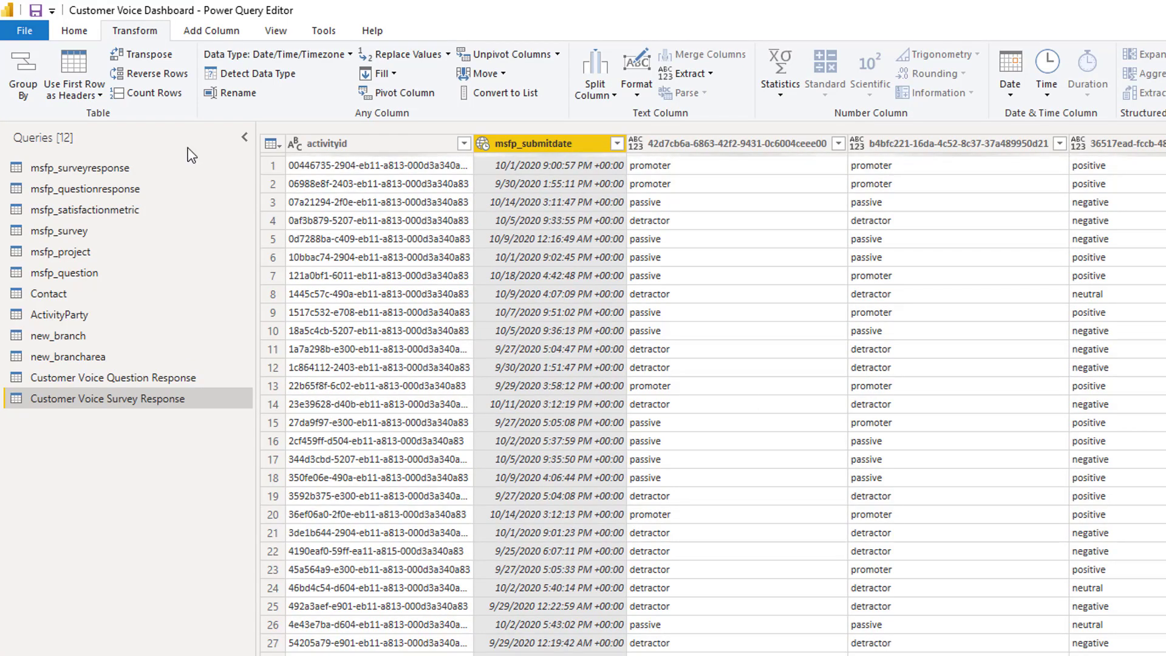
- Filter the msfp_name column of the msfp_satisfactionmetric query to Overall NPS, Branch Service NPS and Home loan journey NPS
click(85, 209)
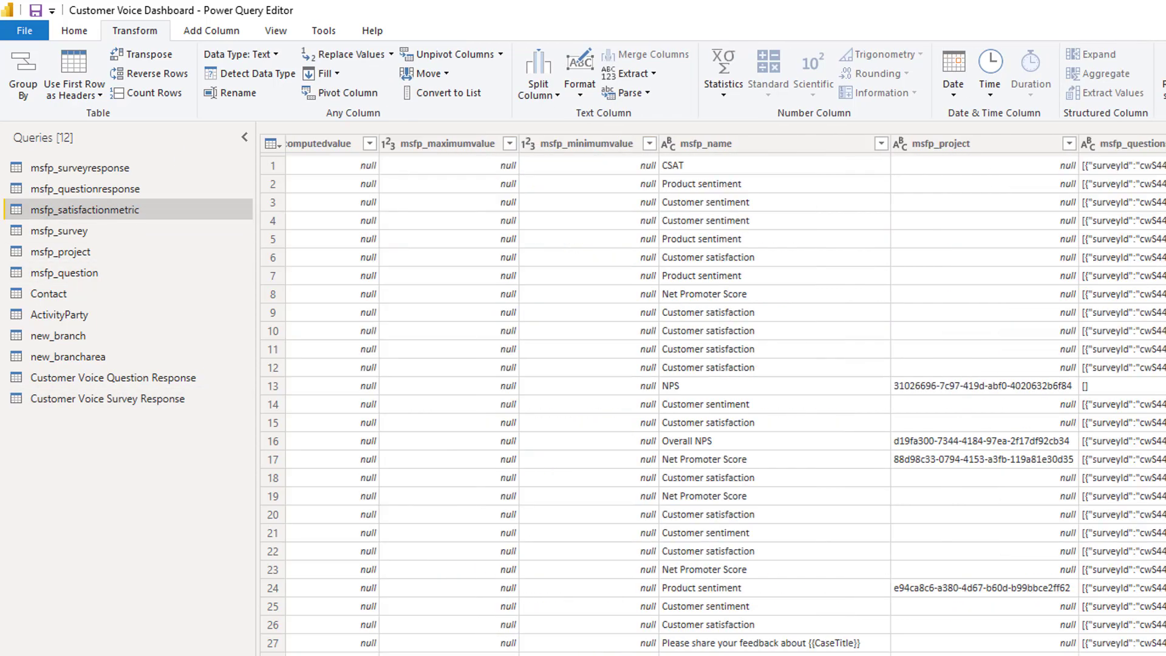
scroll(726, 395, right, 5)
scroll(726, 395, left, 15)
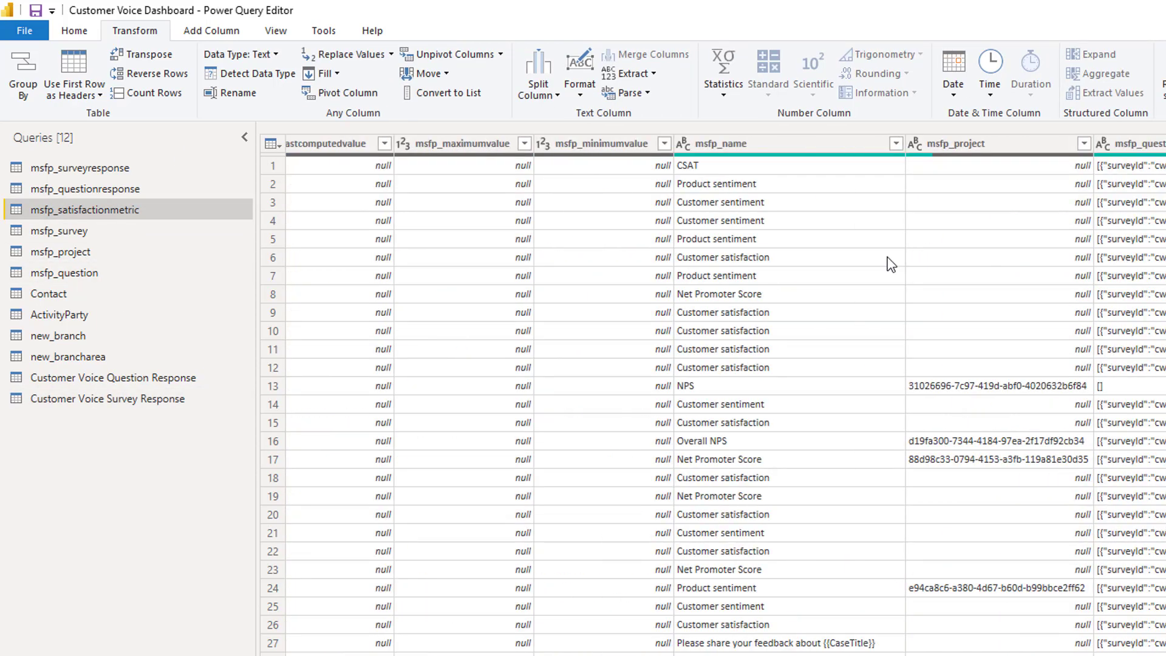
click(896, 144)
click(649, 328)
click(649, 344)
click(650, 433)
click(650, 521)
click(806, 643)
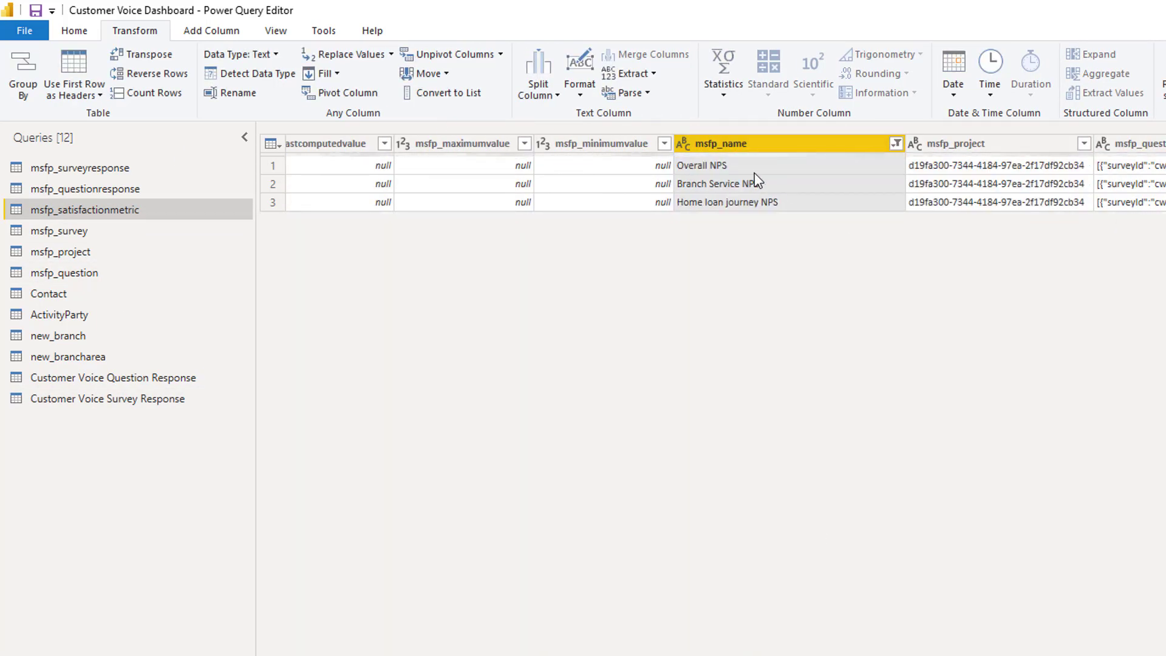
- Match the metric IDs to their names and rename the 42d7cb6a… column of Customer Voice Survey Response to NPSAll
scroll(754, 172, right, 5)
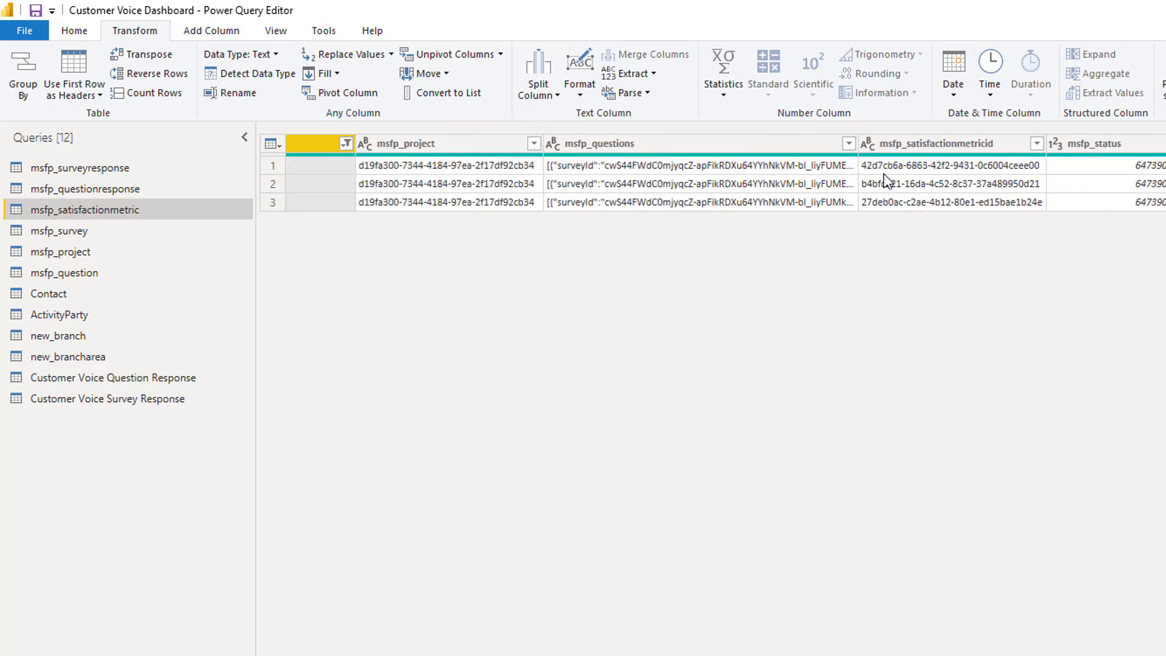
click(213, 398)
right_click(678, 145)
mouse_move(768, 335)
click(777, 516)
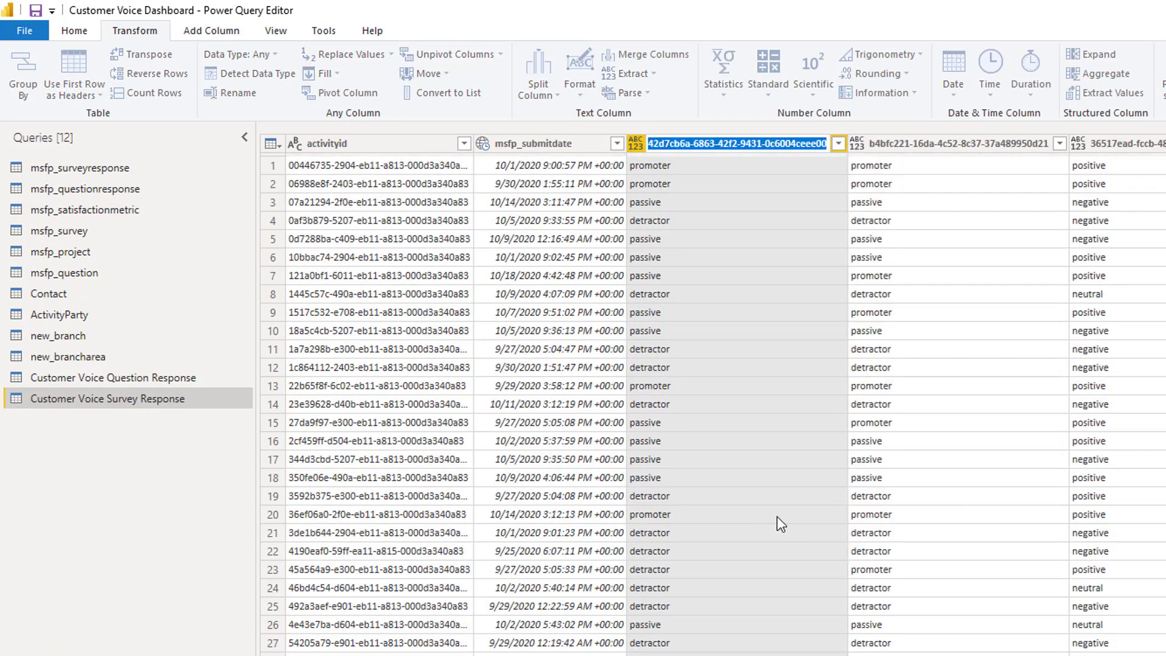
text(NPSAll)
key(Return)
- Rename the b4bfc221… metric column to NPSBranch
right_click(922, 145)
click(996, 517)
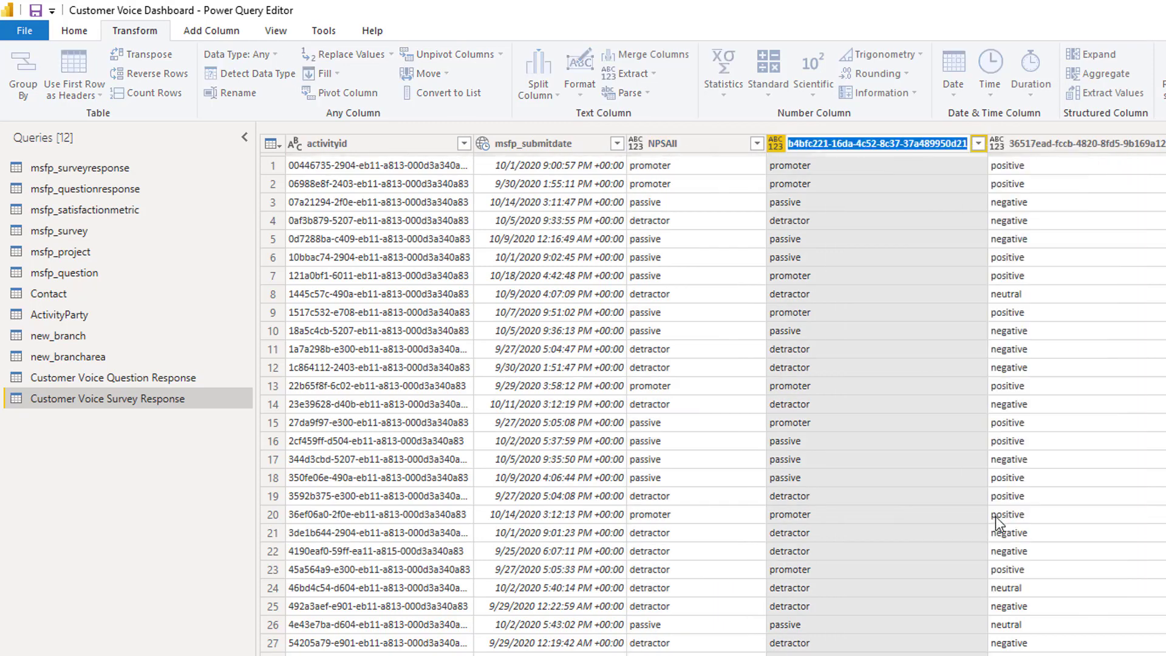
text(NPSBranch)
key(Return)
- Rename the 27deb0ac… metric column to NPSHomeloan
right_click(1165, 144)
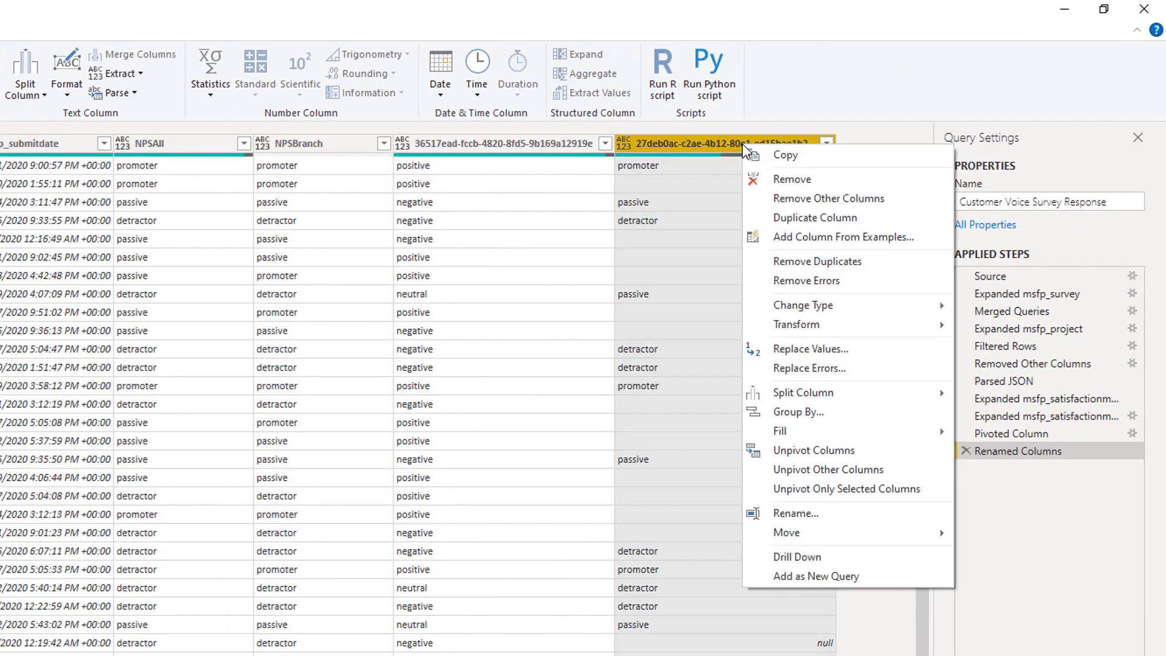
click(795, 514)
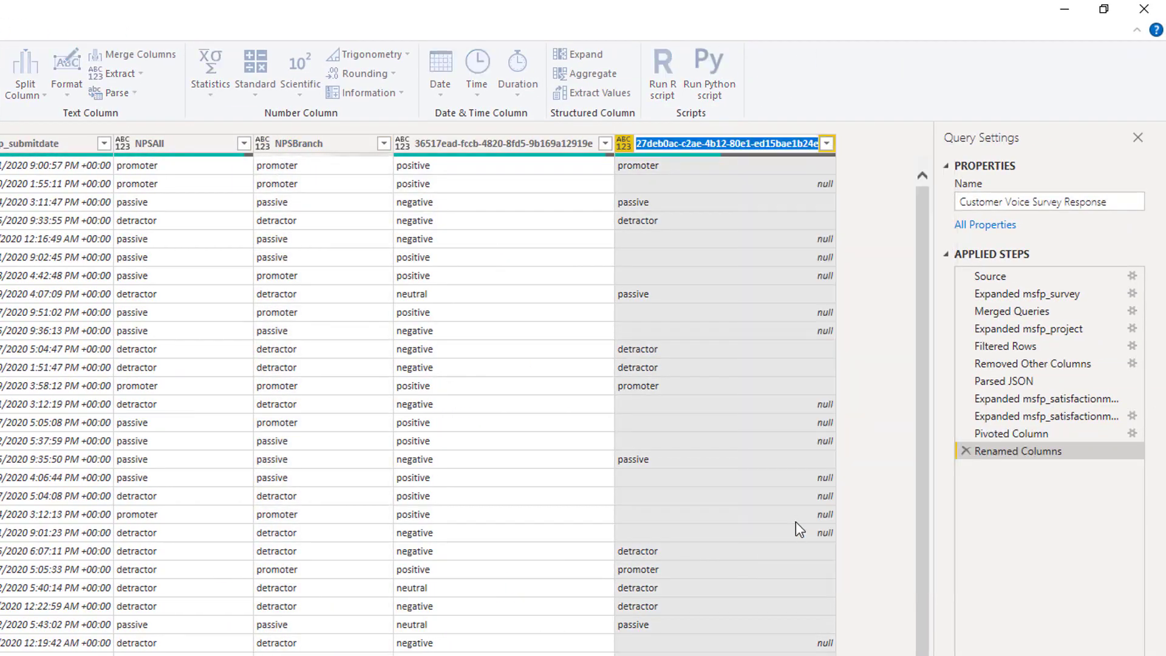
text(NPSBranchArea)
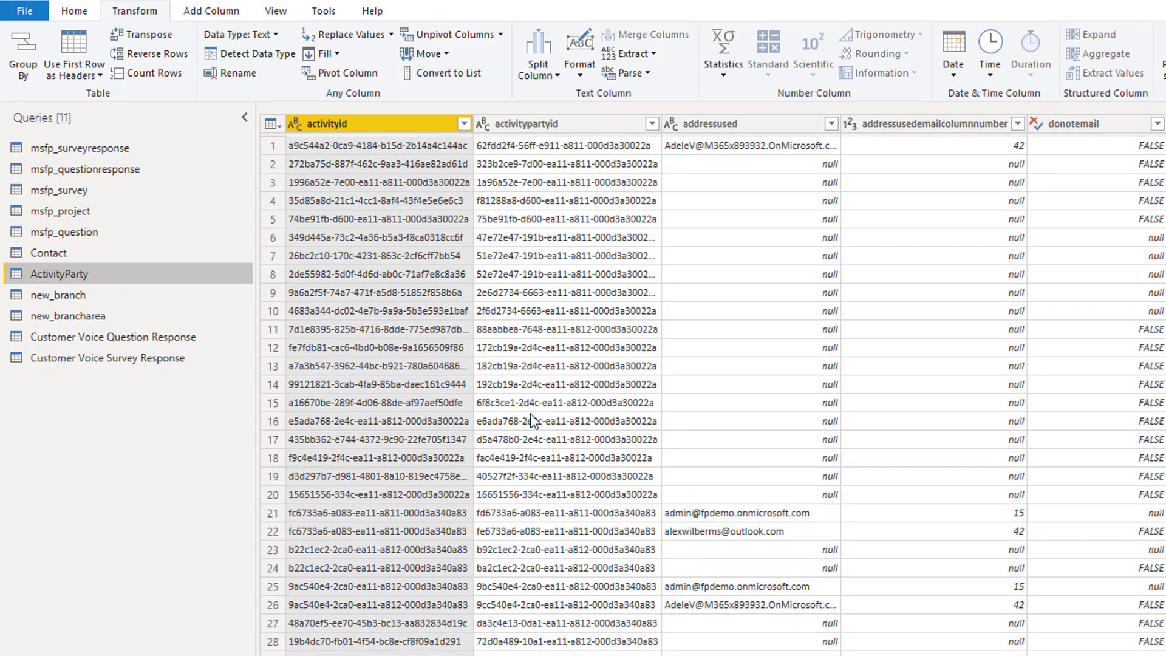
- Filter the ActivityParty query's participationtypemask column to 1, and apply the query changes while closing the Power Query Editor
scroll(726, 386, right, 13)
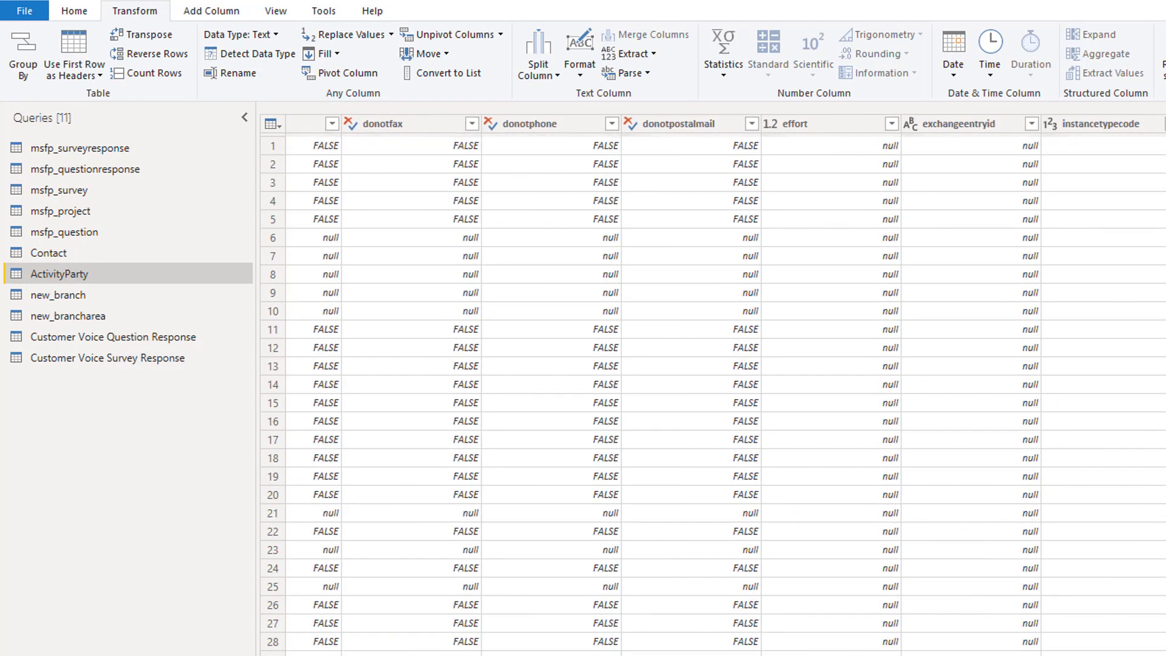
scroll(713, 386, right, 10)
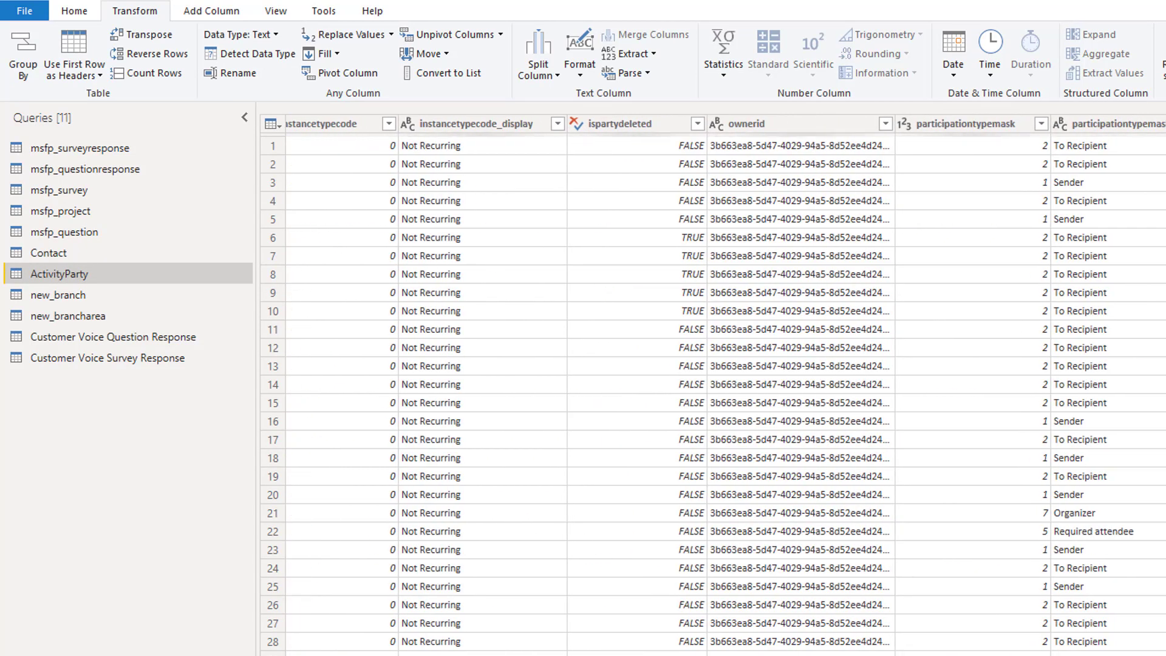
scroll(873, 299, right, 2)
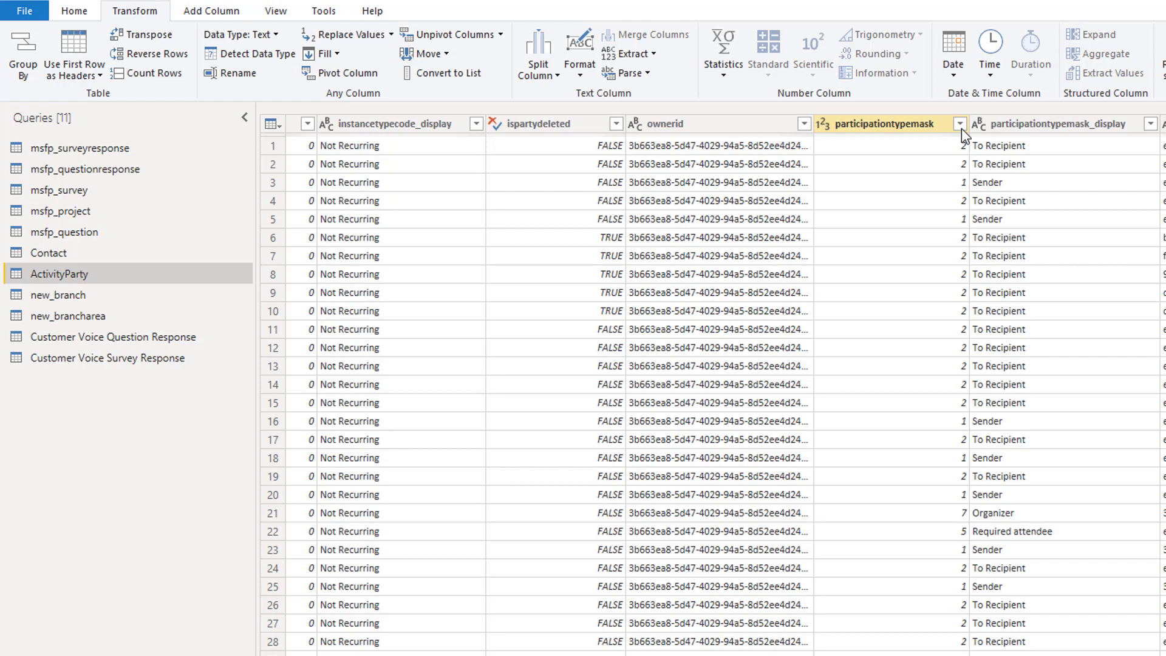
click(961, 128)
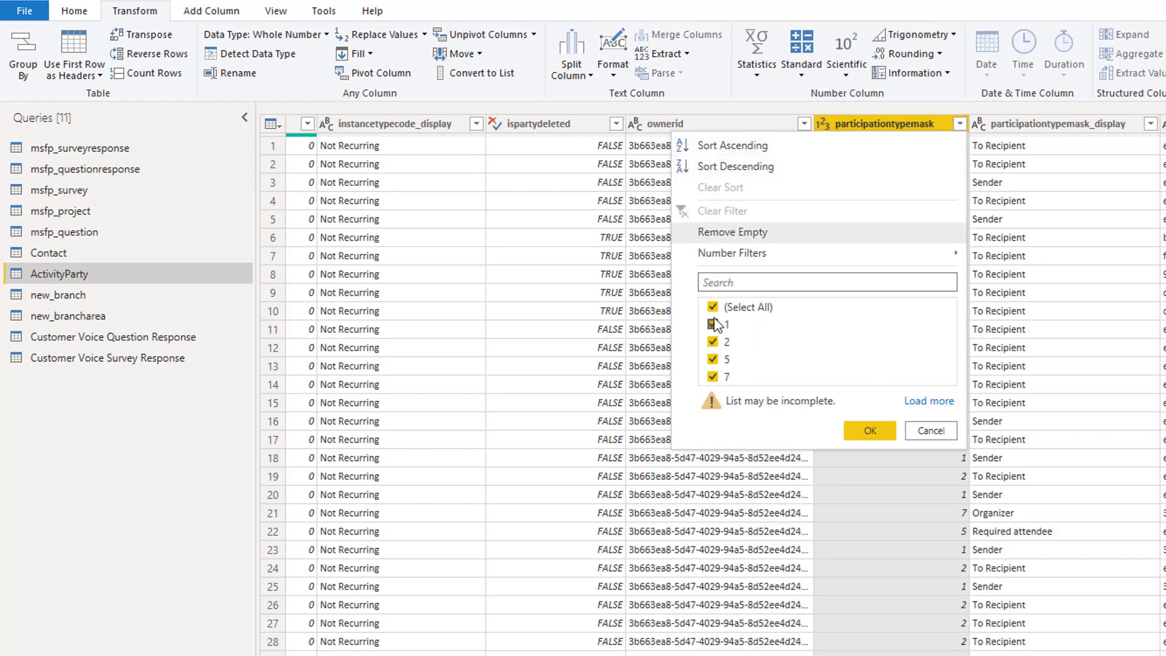
click(713, 308)
click(716, 326)
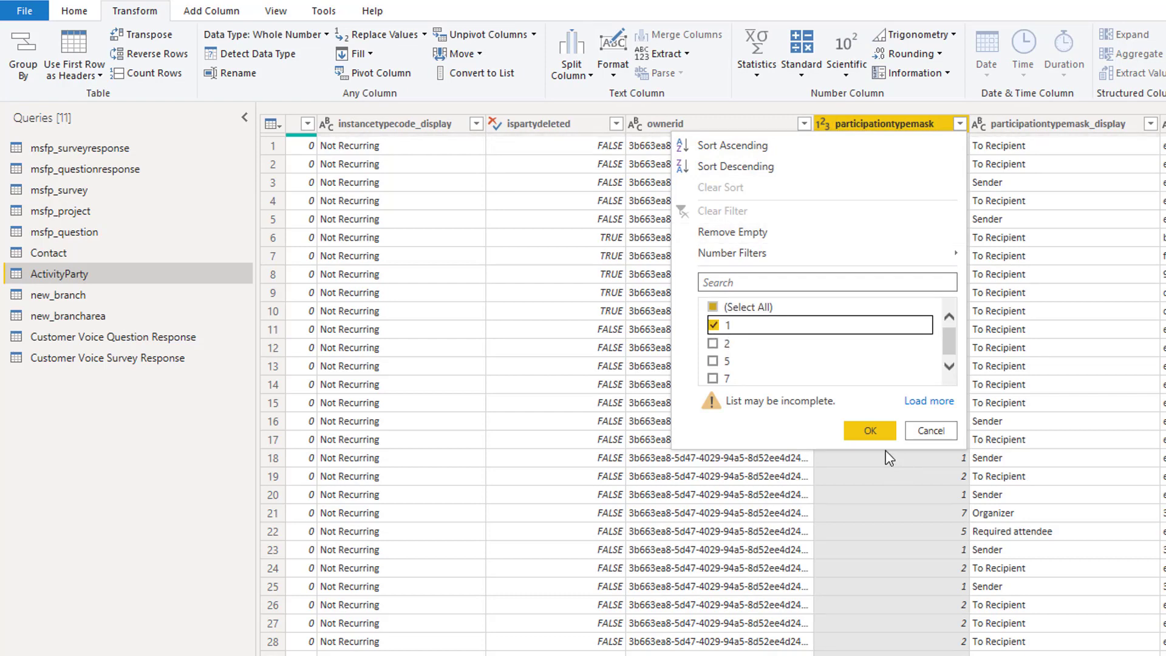
click(873, 430)
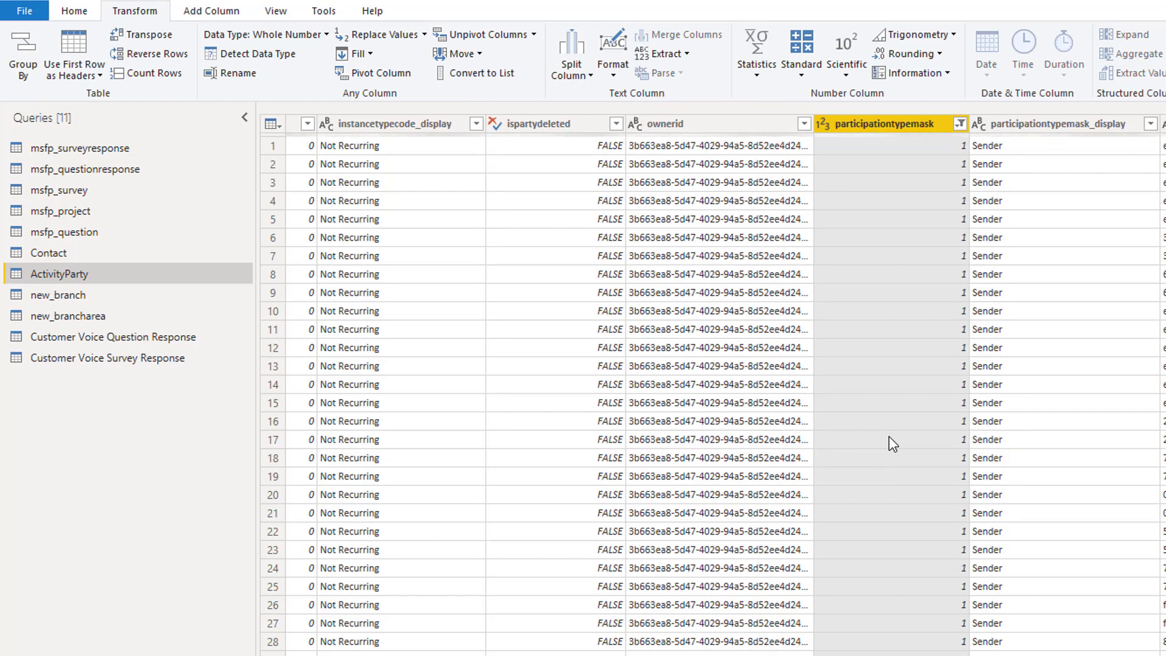
click(74, 11)
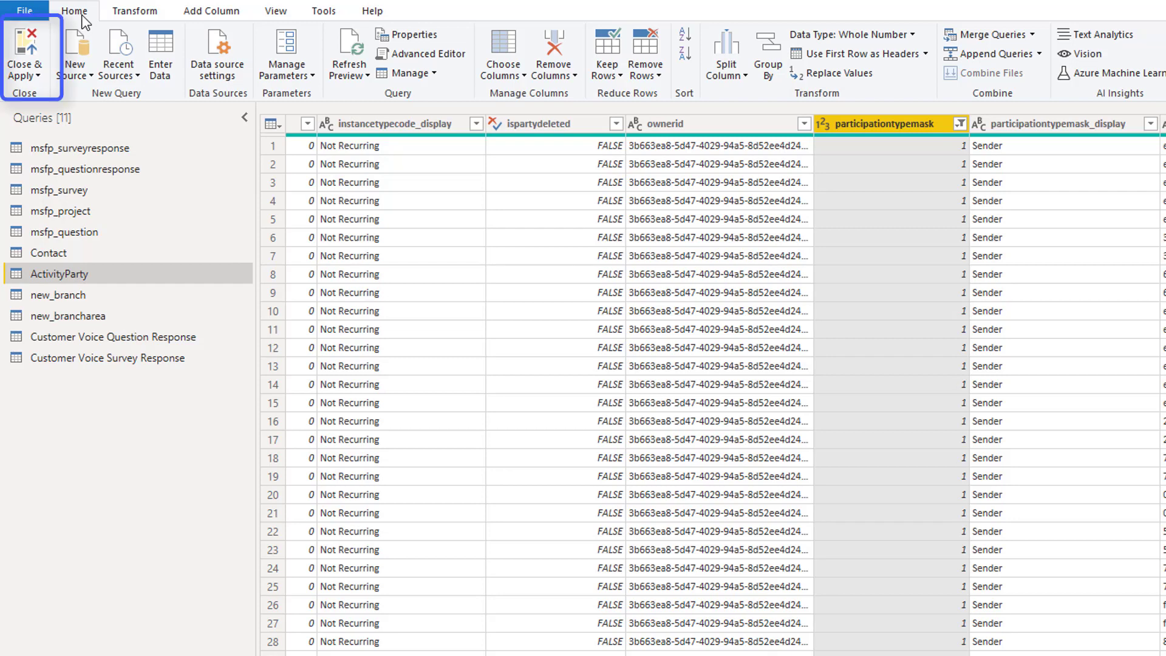
click(22, 55)
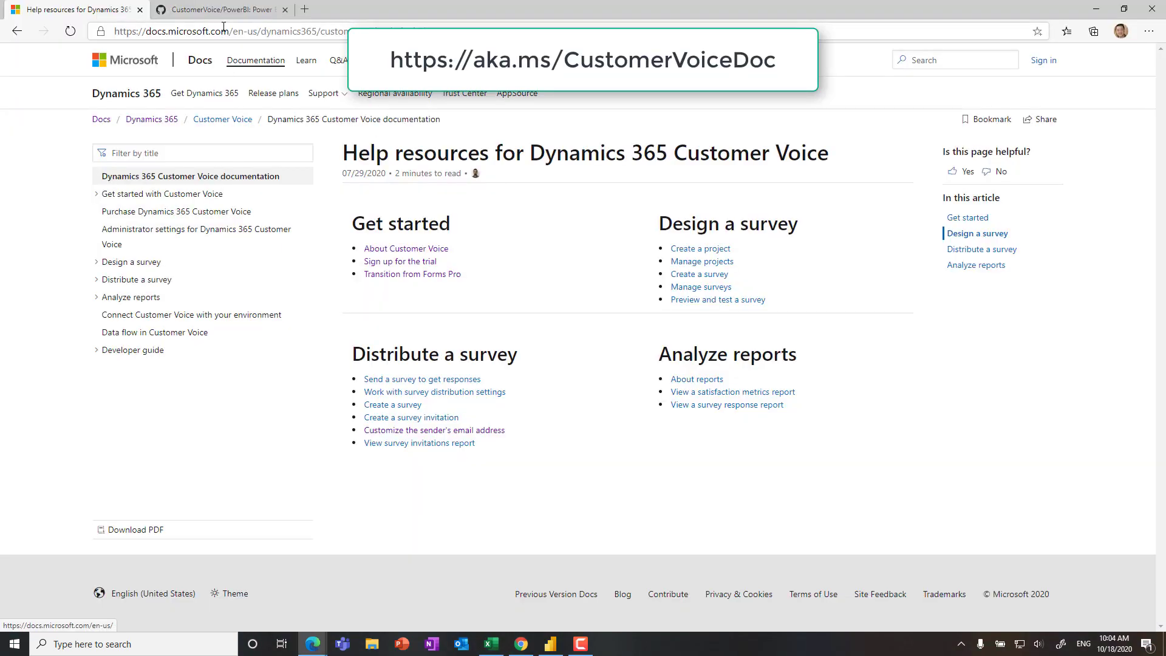
- Expand the Developer guide's Entity reference in the Dynamics 365 Customer Voice documentation in the browser and open its first topic
click(97, 353)
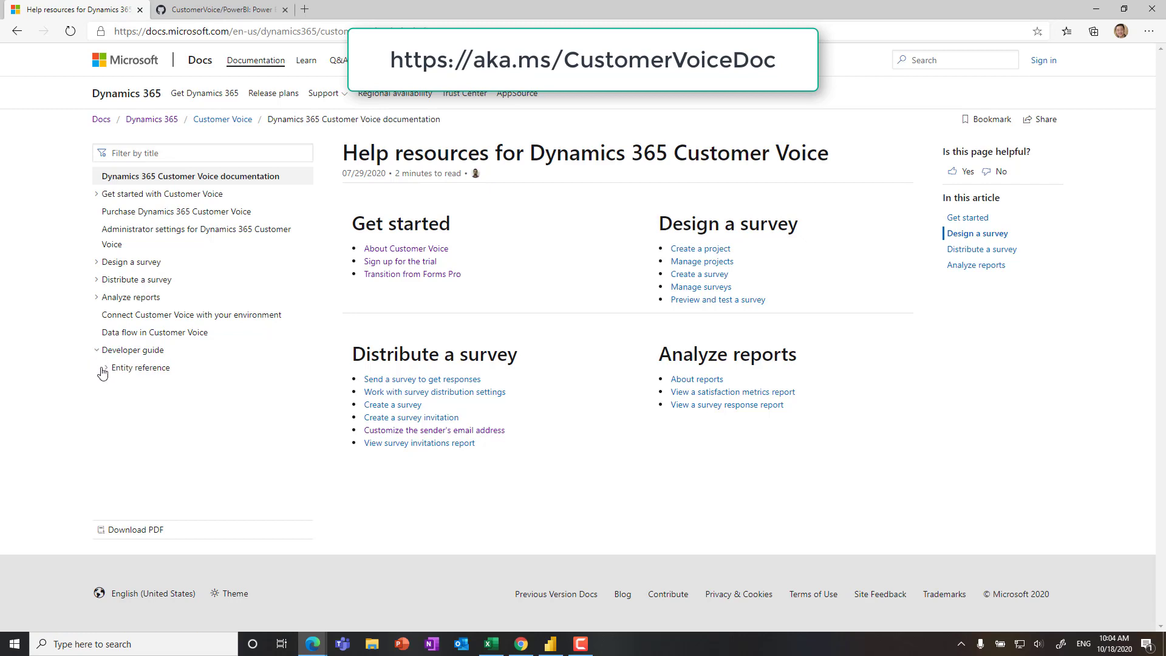
click(104, 370)
click(134, 386)
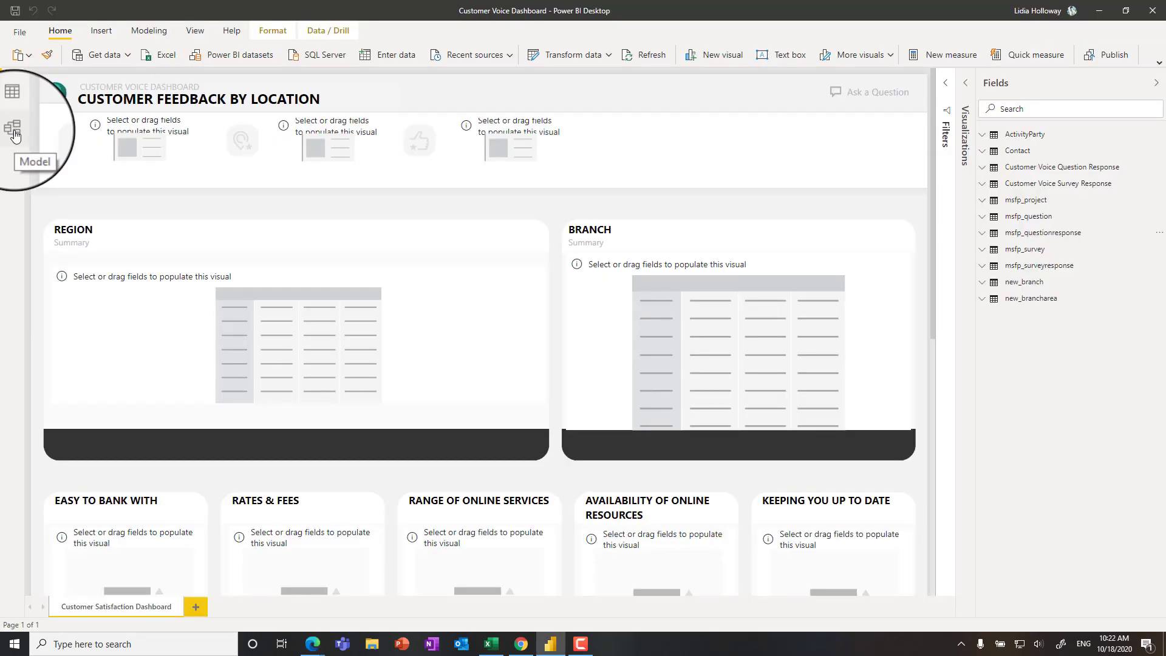
- In the Power BI Desktop model view, delete the two relationships linking Customer Voice Survey Response and Customer Voice Question Response to tables further up
click(15, 130)
right_click(545, 267)
click(574, 270)
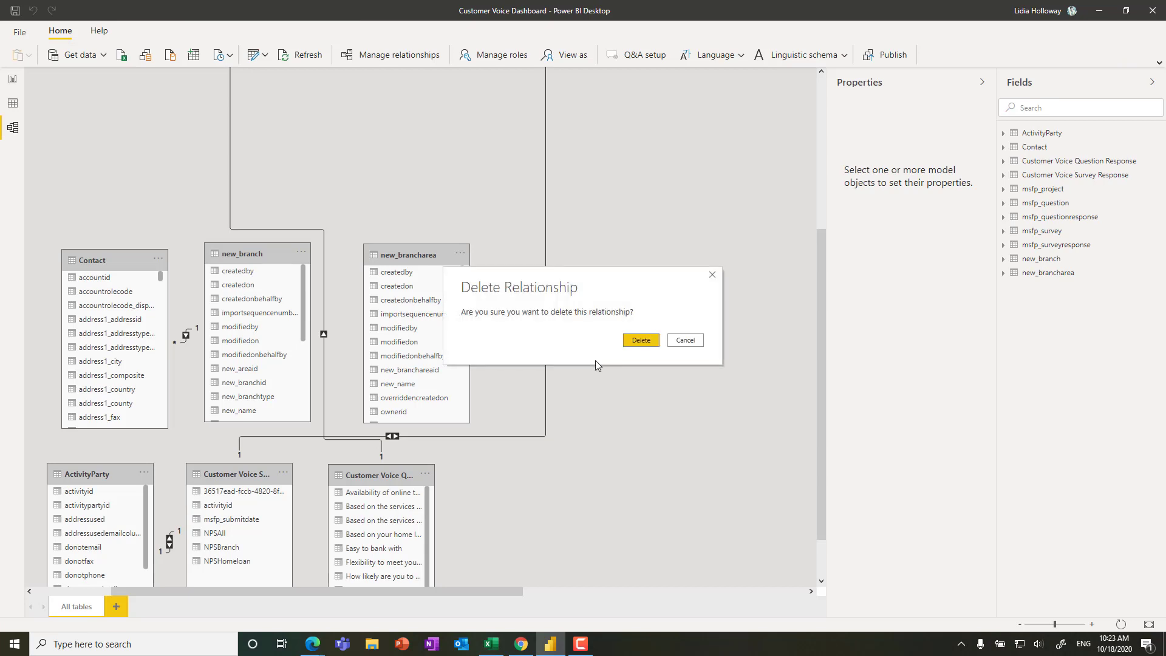
key(Return)
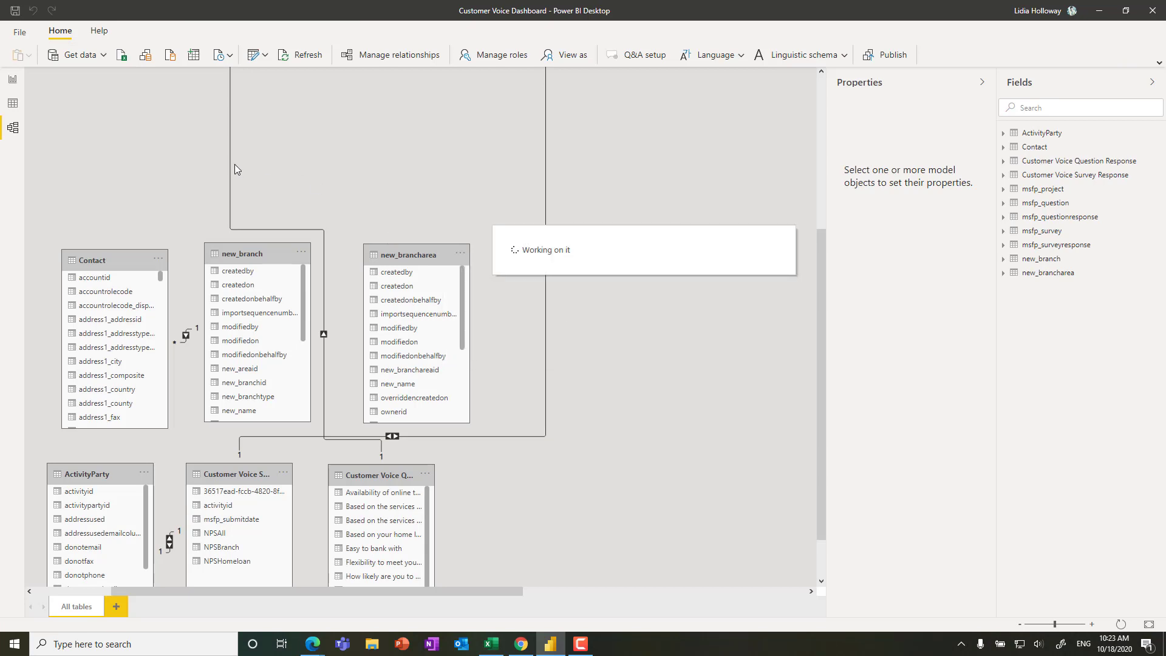
right_click(231, 165)
click(254, 172)
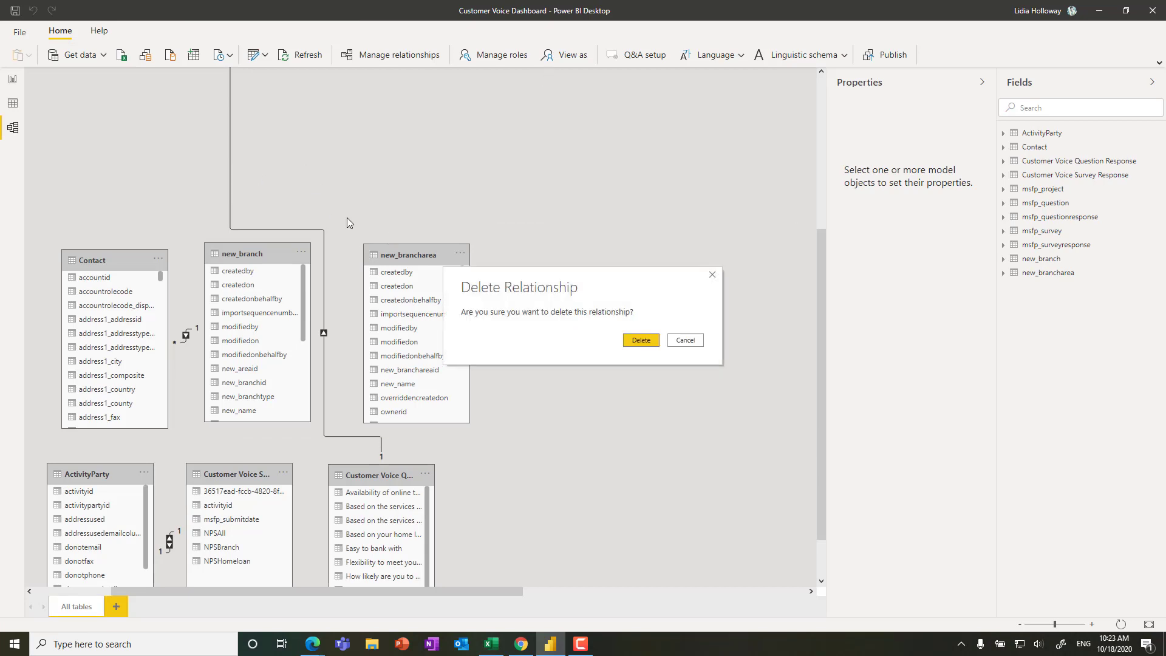
click(639, 340)
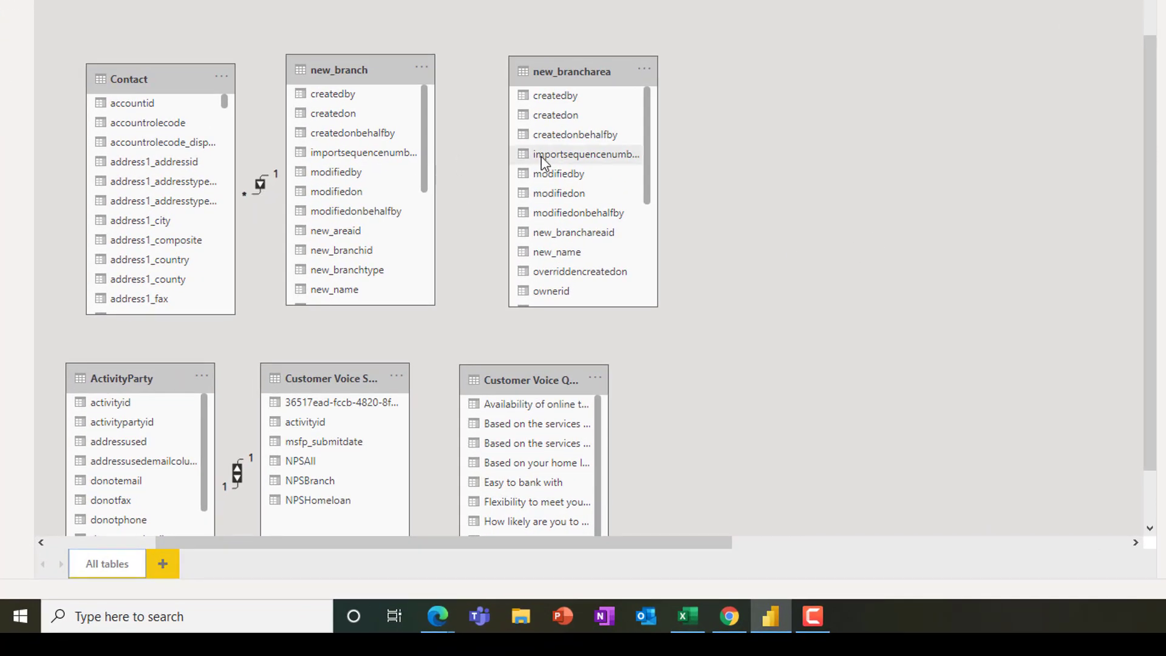
- Relate new_branchareaid in new_brancharea to new_areaid in new_branch, and partyid in ActivityParty to contactid in Contact
click(344, 239)
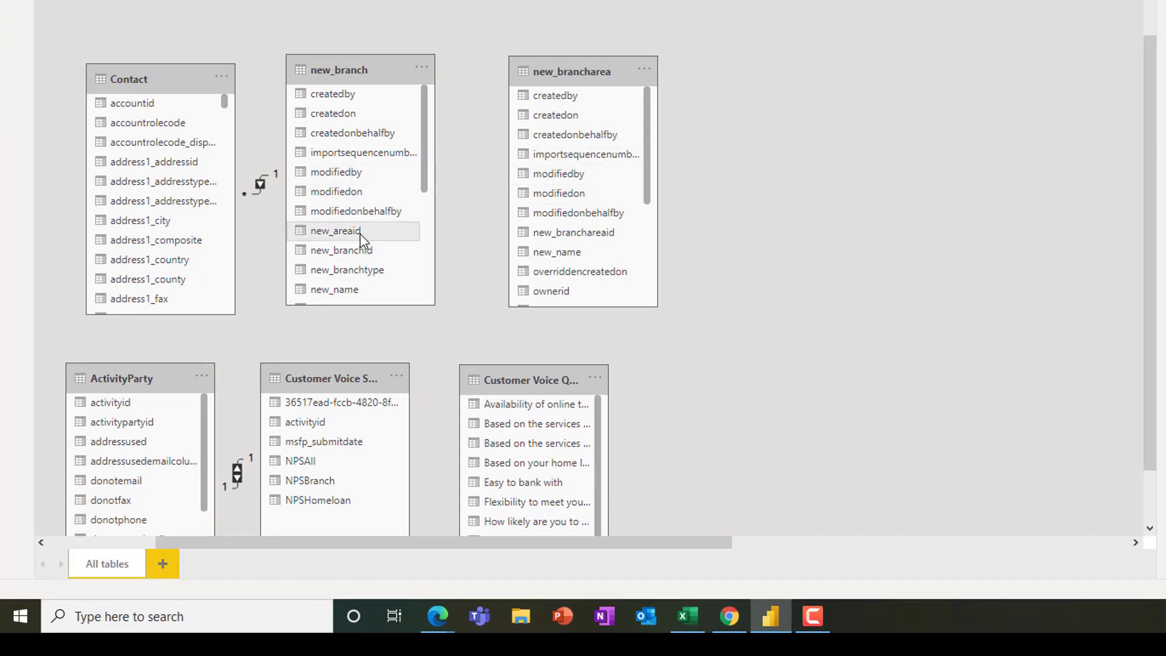
drag(595, 233, 385, 229)
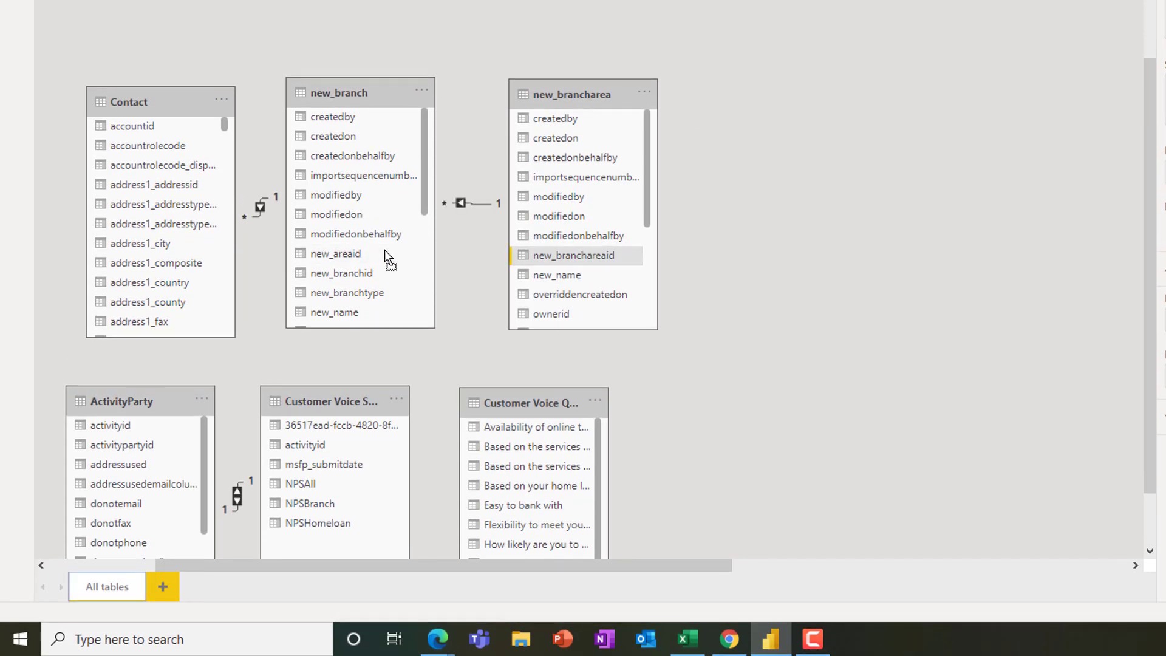
scroll(151, 246, down, 15)
drag(225, 176, 213, 230)
scroll(125, 541, down, 5)
drag(117, 548, 162, 184)
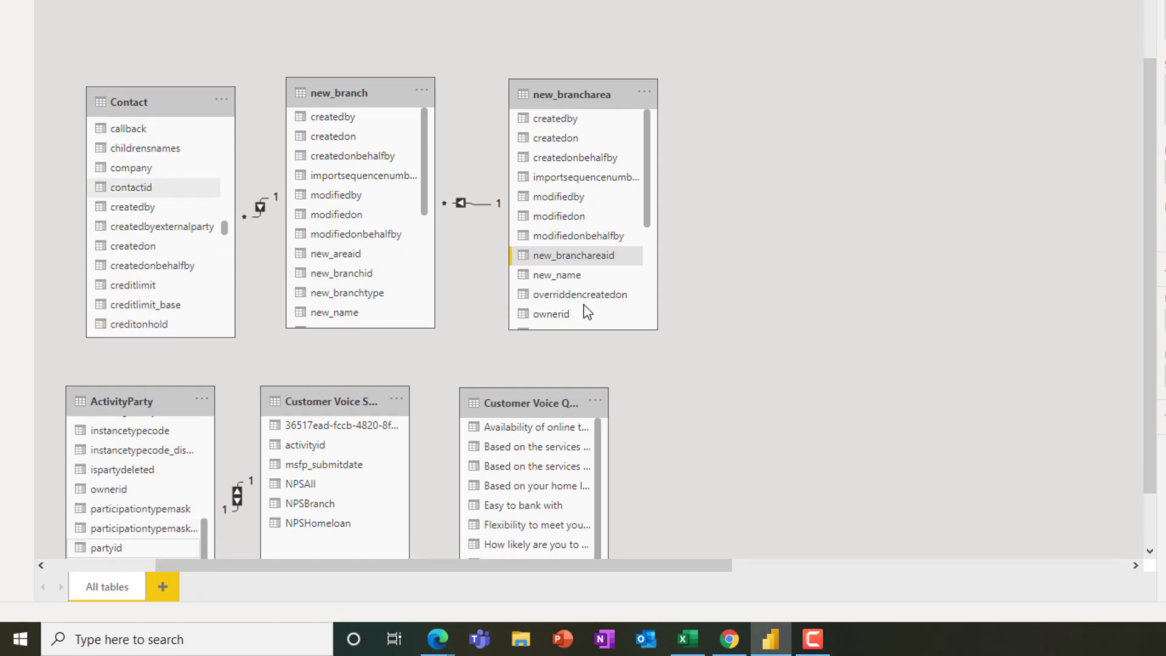
- Relate msfp_surveyresponseid in Customer Voice Question Response to activityid in Customer Voice Survey Response
drag(1151, 254, 1140, 302)
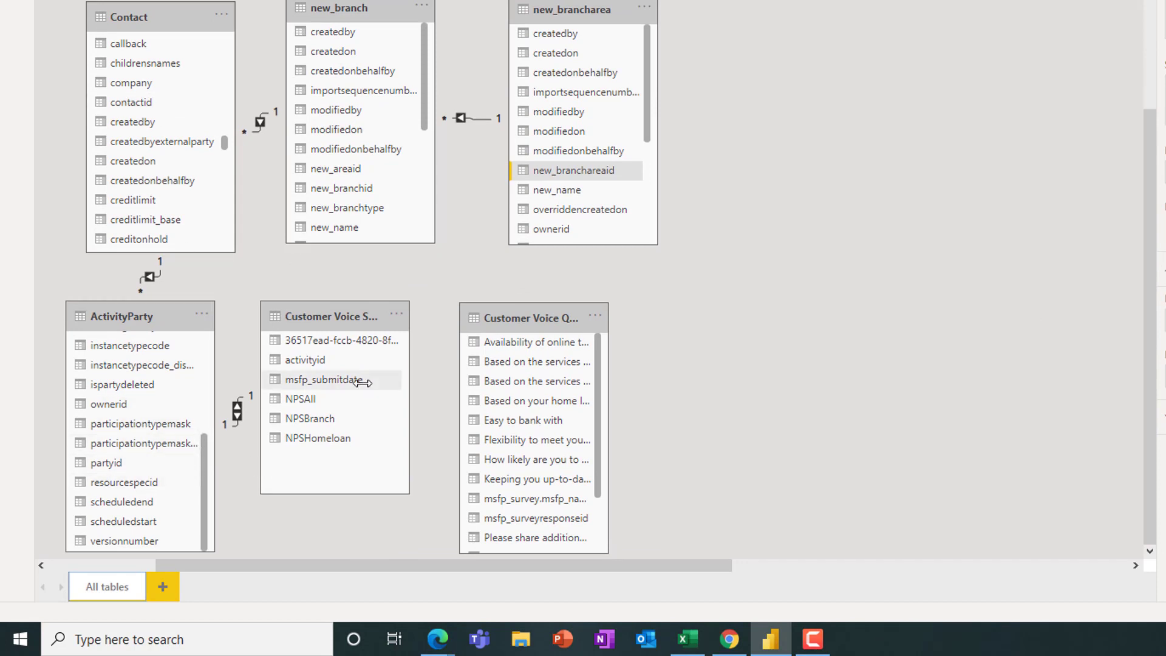
click(320, 360)
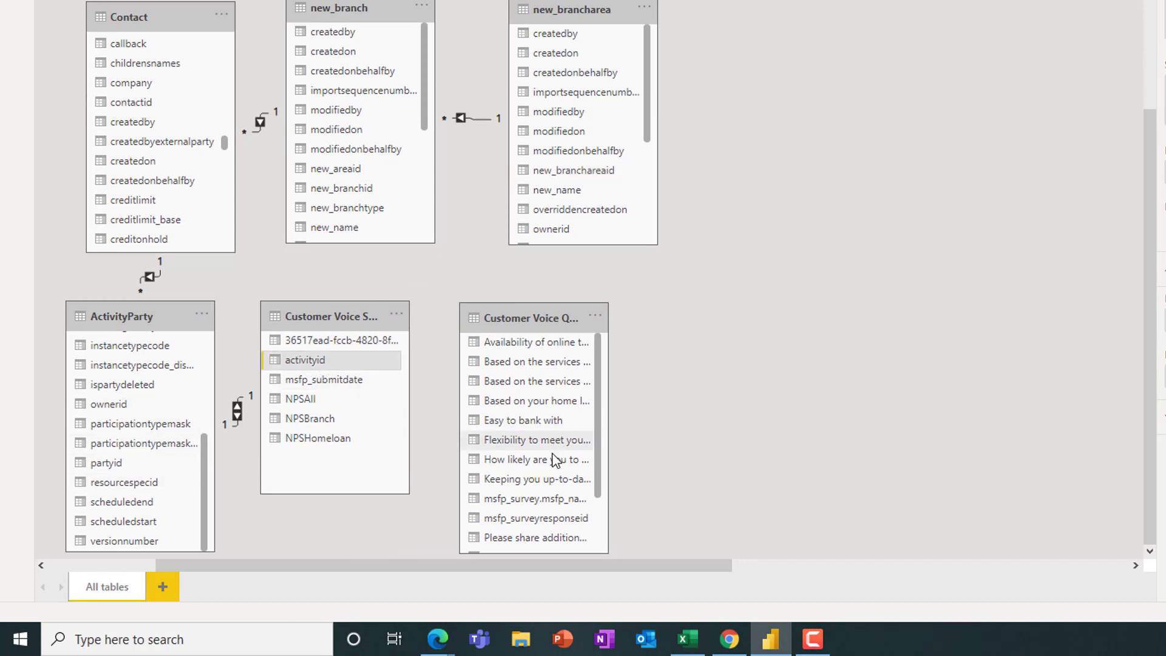
drag(544, 522, 352, 364)
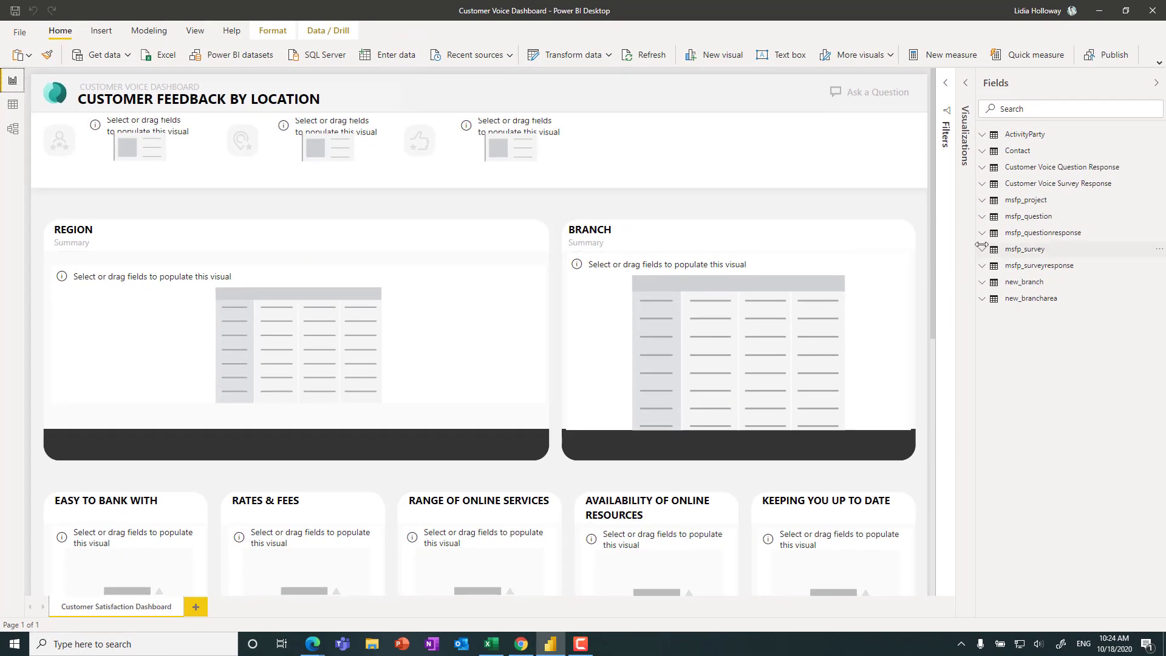
- Expand the Customer Voice Survey Response table, then switch to the browser and copy the NPSScore_All code from the CustomerVoice/PowerBI GitHub repository
click(986, 184)
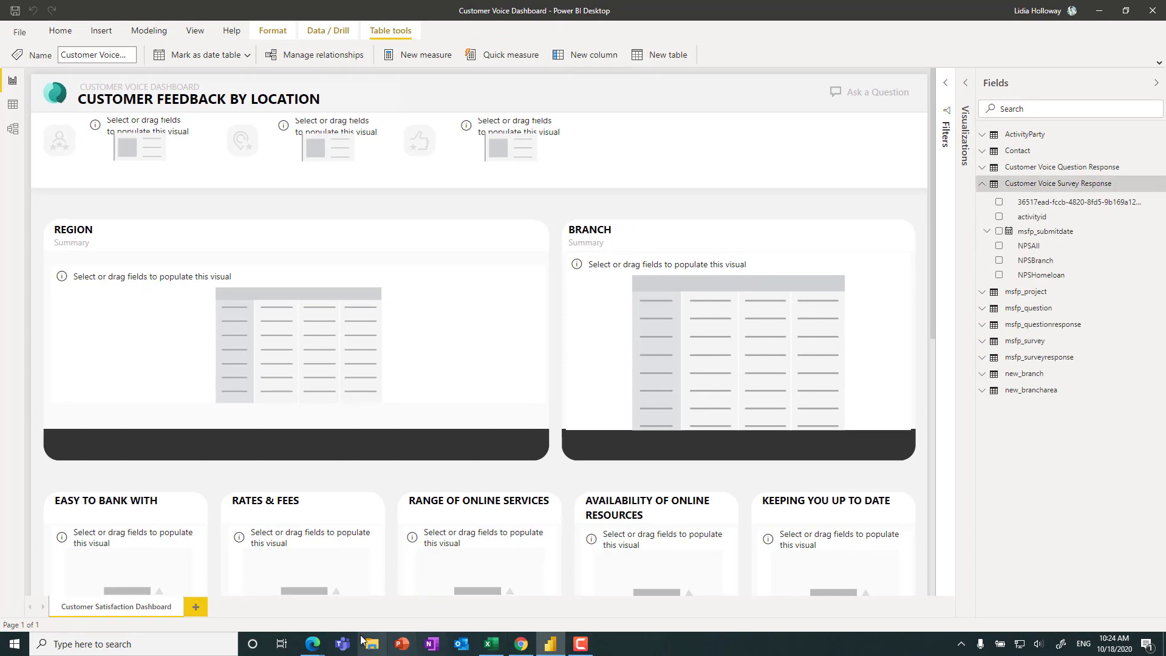
mouse_move(313, 649)
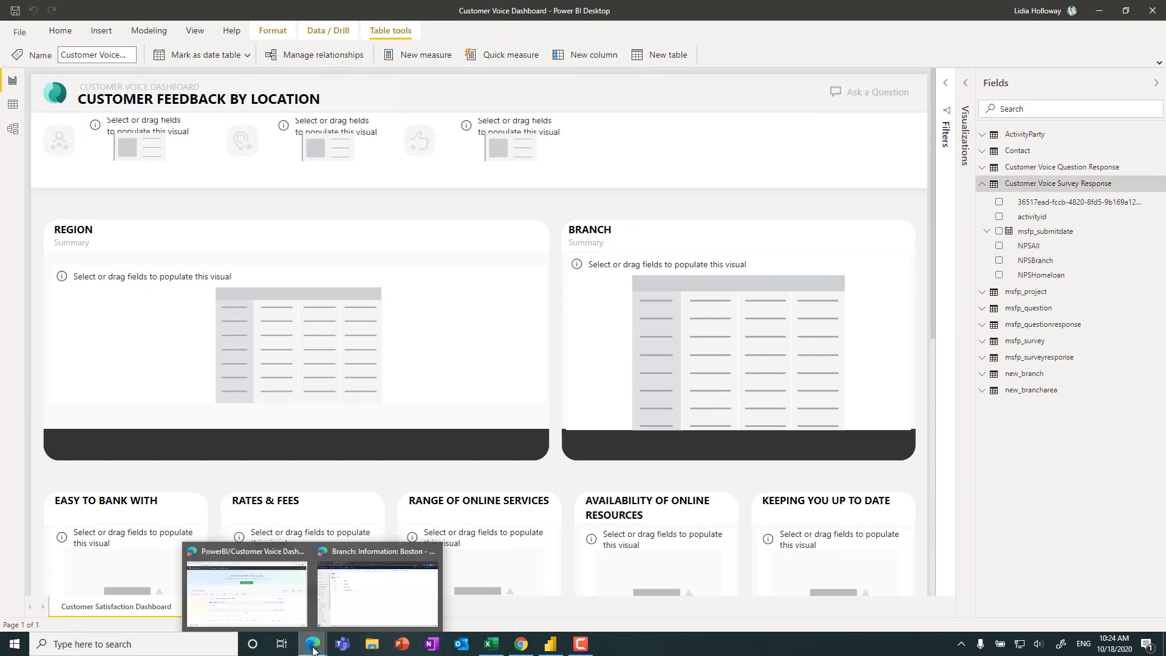
click(269, 596)
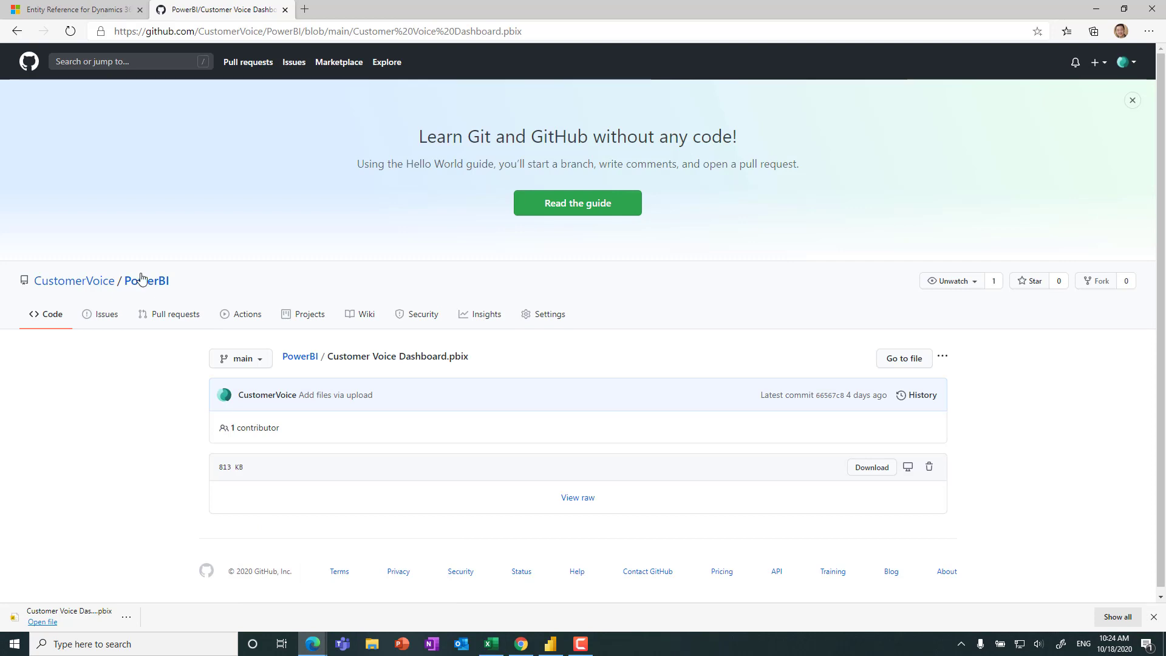
click(158, 288)
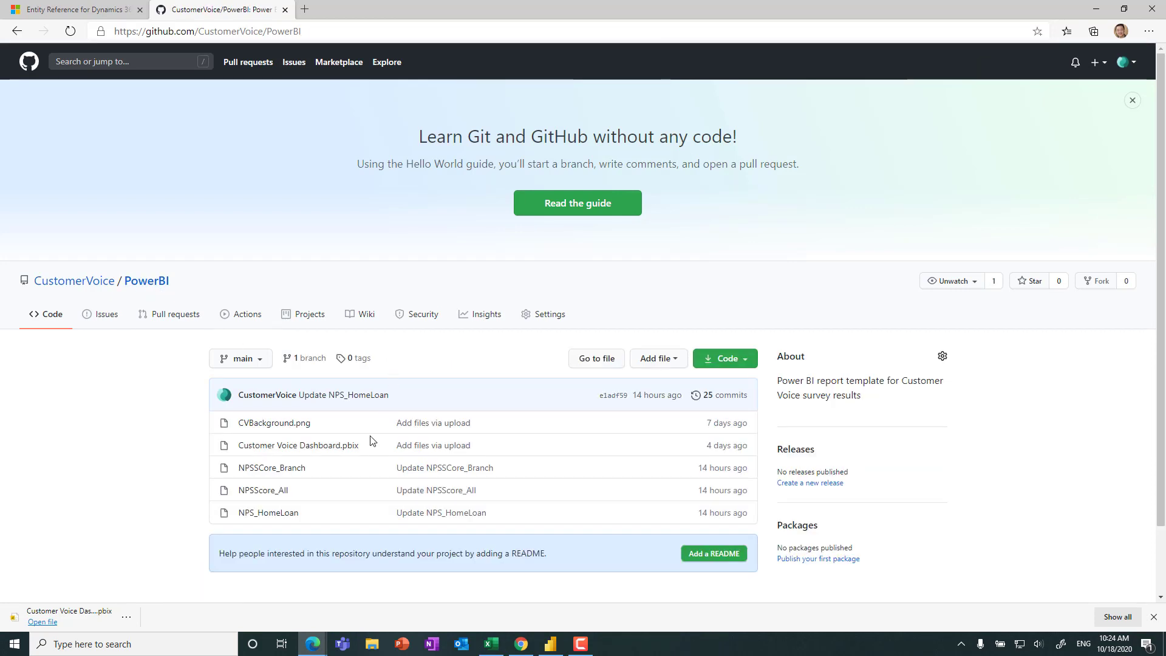
click(277, 495)
scroll(296, 493, down, 2)
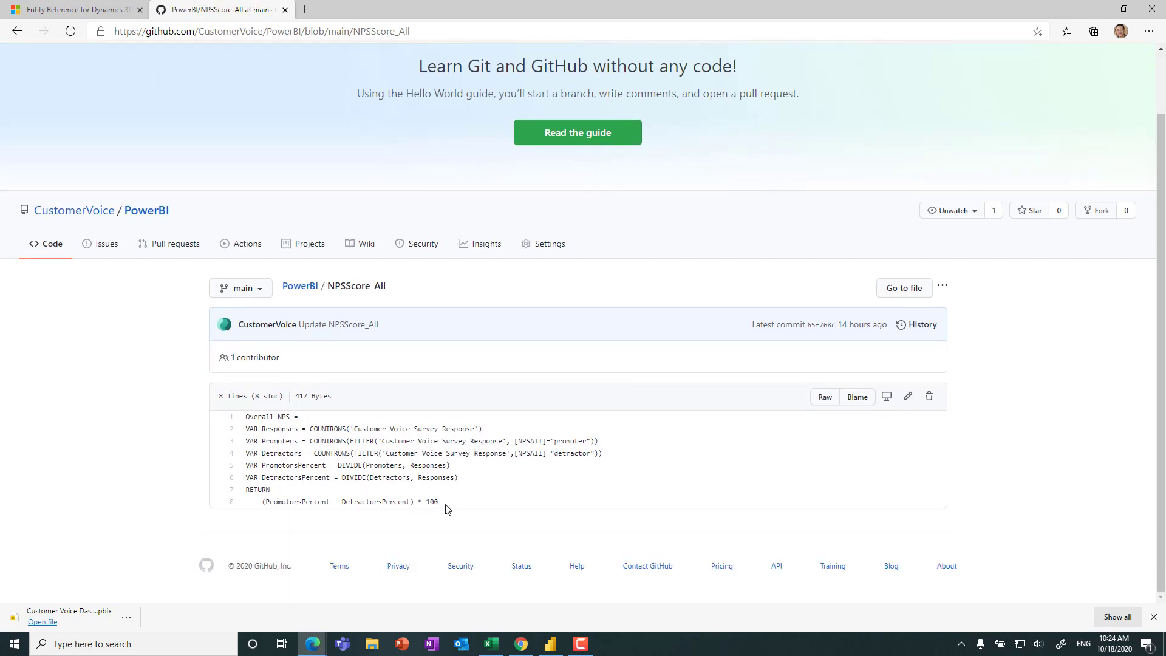
drag(440, 506, 236, 445)
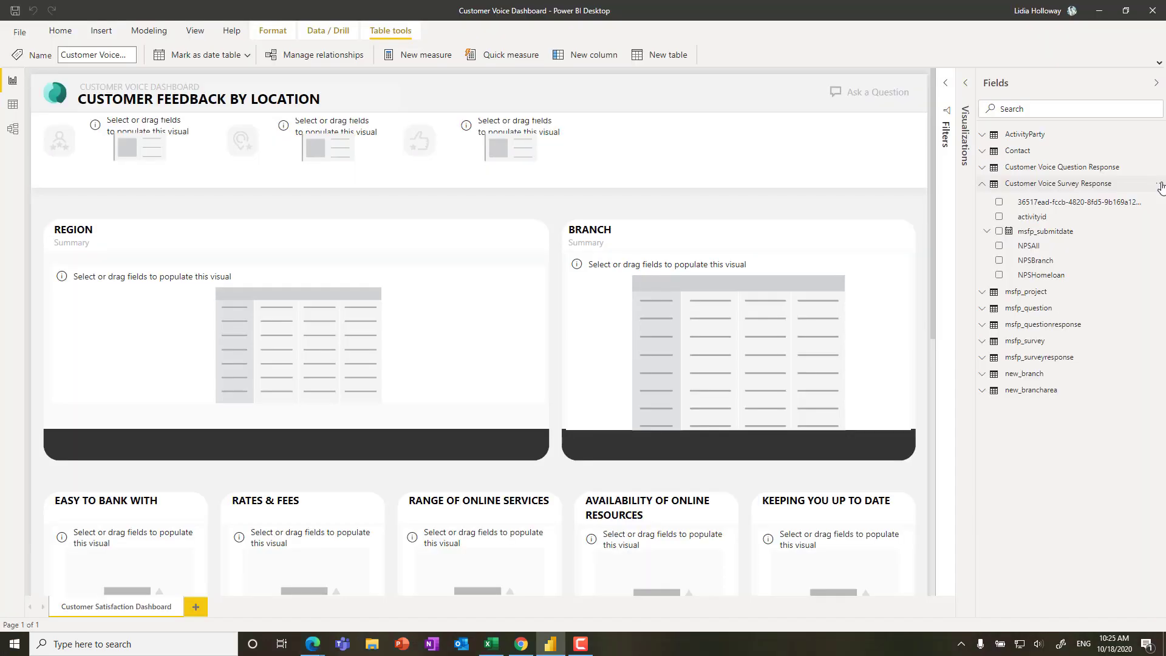
- In Power BI Desktop, add an Overall NPS measure to Customer Voice Survey Response using the copied NPSAll formula
right_click(1087, 184)
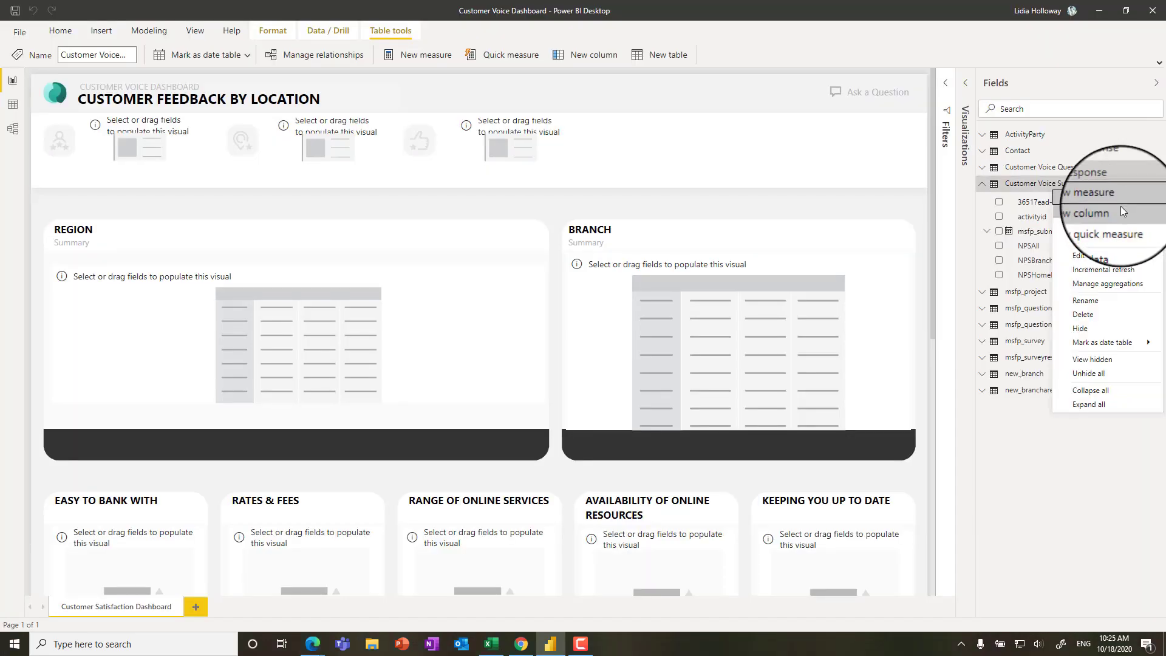
click(1093, 193)
text(Overall NPS = VAR Responses = COUNTROWS('Customer Voice Survey Response') VAR Promoters = COUNTROWS(FILTER('Customer Voice Survey Response', [NPSAll]="promoter")) VAR Detractors = COUNTROWS(FILTER('Customer Voice Survey Response',[NPSAll]="detractor")) VAR PromotorsPercent = DIVIDE(Promoters, Responses) VAR DetractorsPercent = DIVIDE(Detractors, Responses) RETURN     (PromotorsPercent - DetractorsPercent) * 100)
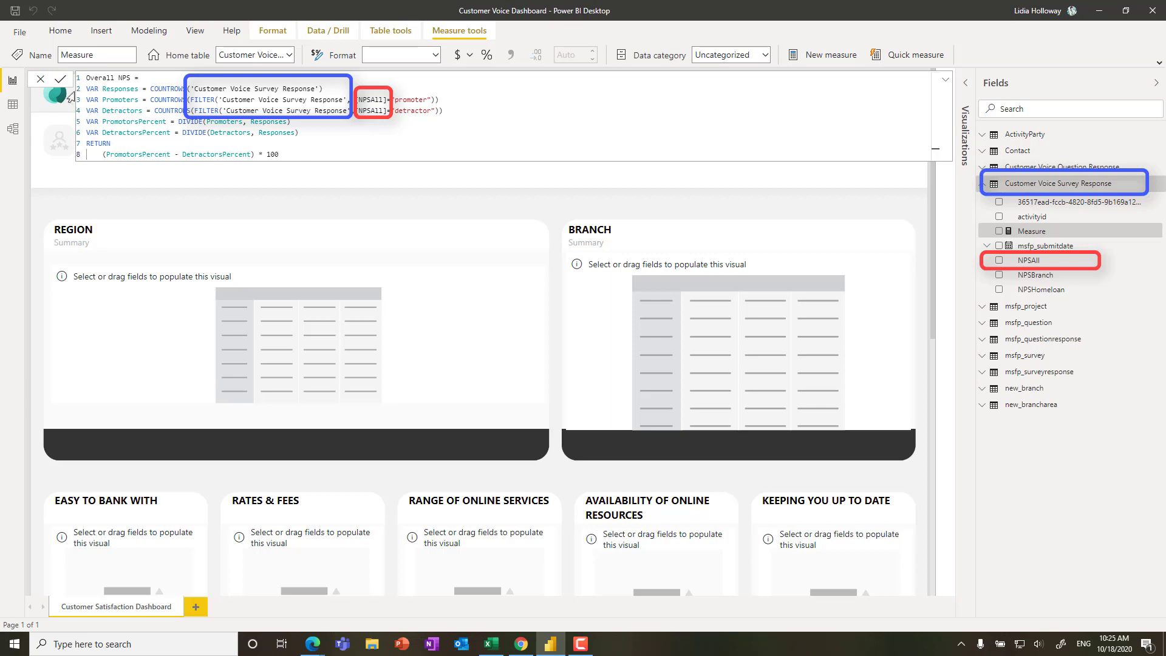
key(Return)
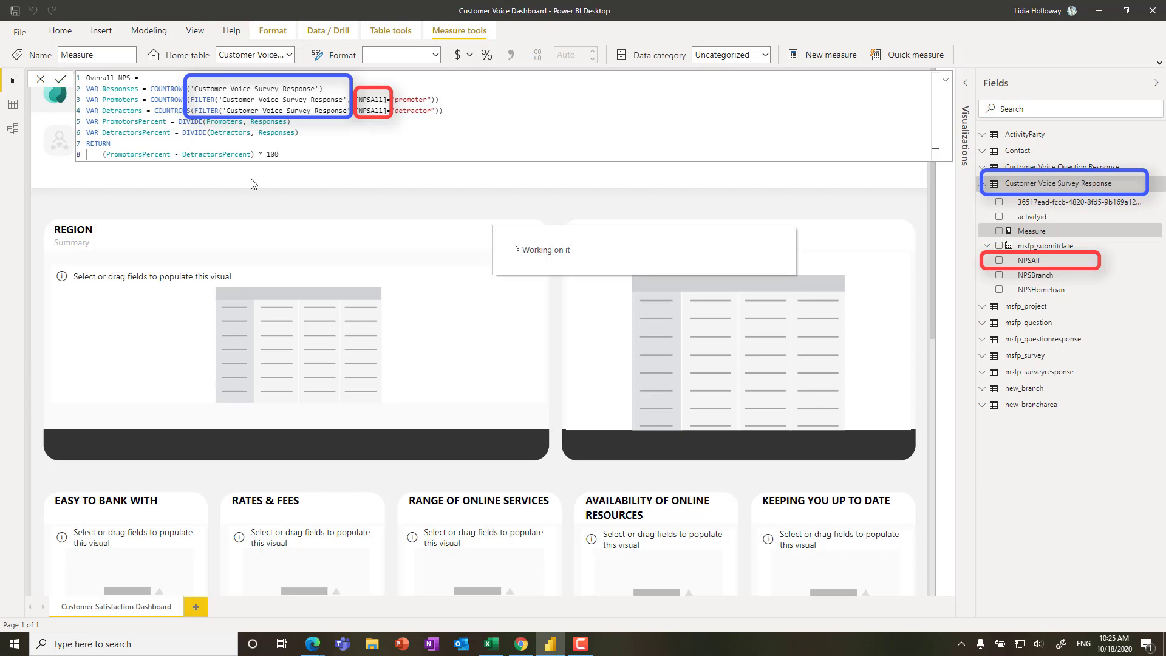
- Switch back to the GitHub repository in the browser and copy the NPSSCore_Branch measure code
click(312, 644)
click(271, 602)
click(296, 176)
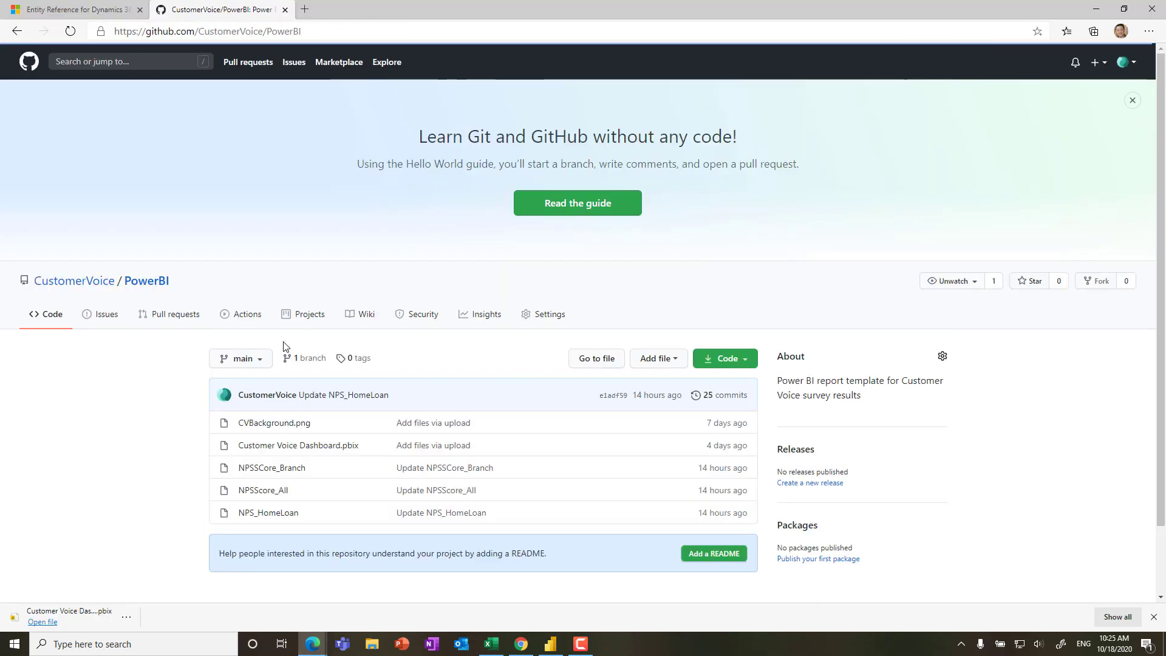
click(275, 470)
drag(452, 571, 245, 486)
key(ctrl+c)
- In Power BI Desktop, add a Branch Service NPS measure to Customer Voice Survey Response from the copied NPSBranch formula
click(550, 644)
right_click(1027, 183)
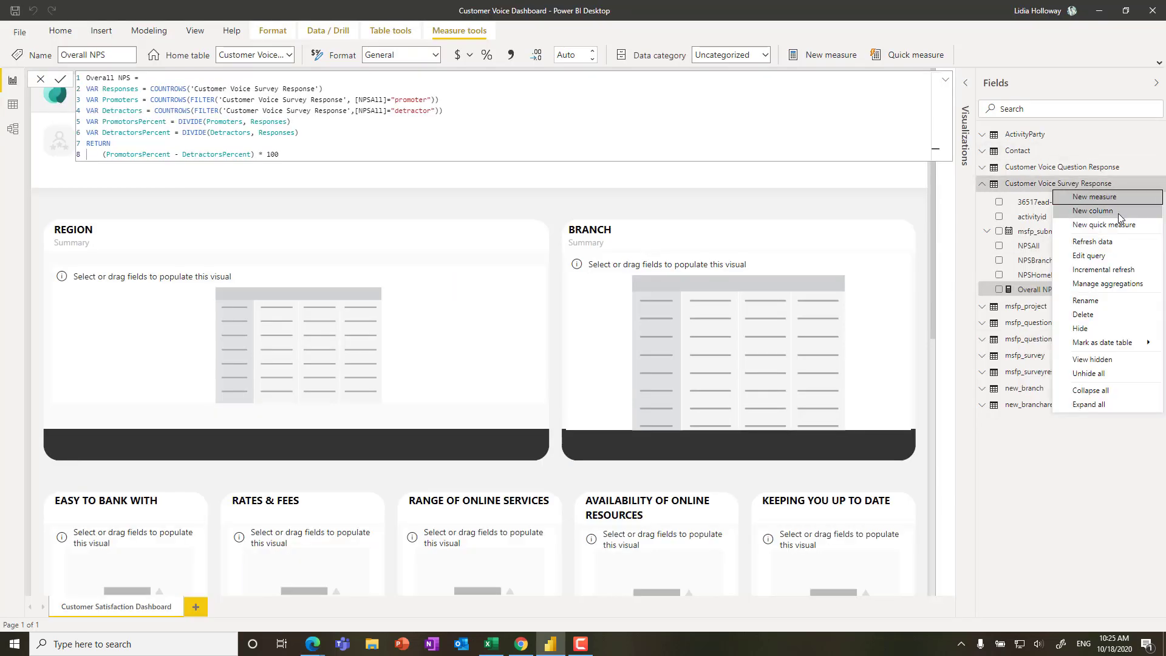
click(972, 187)
key(ctrl+v)
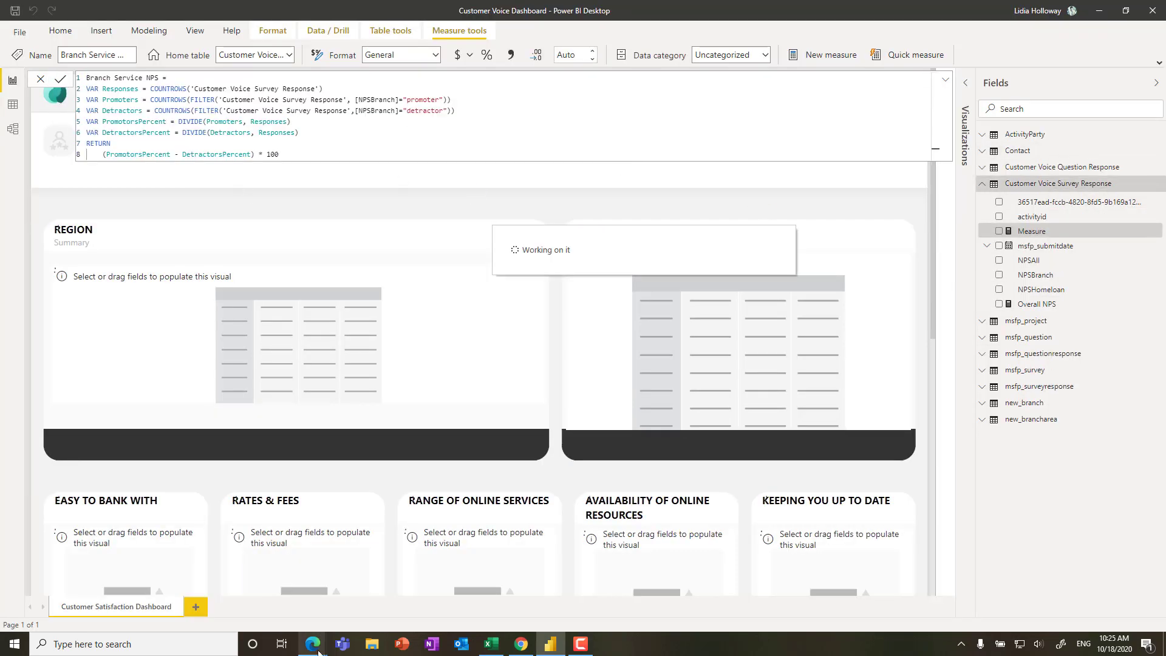
- Return to the GitHub repository in the browser and copy the NPS_HomeLoan measure code
click(312, 644)
click(261, 598)
click(148, 281)
click(270, 512)
drag(449, 572, 246, 486)
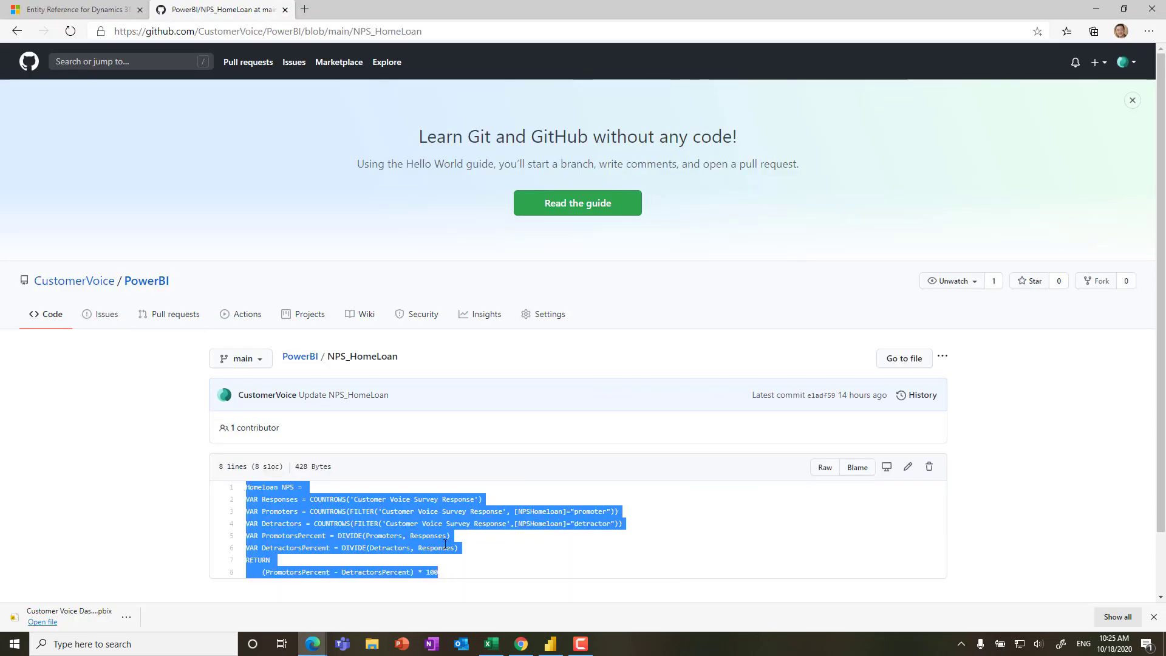
key(ctrl+c)
- In Power BI Desktop, add a Homeloan NPS measure to Customer Voice Survey Response from the copied NPSHomeloan formula
click(550, 644)
right_click(1032, 183)
click(967, 194)
key(ctrl+v)
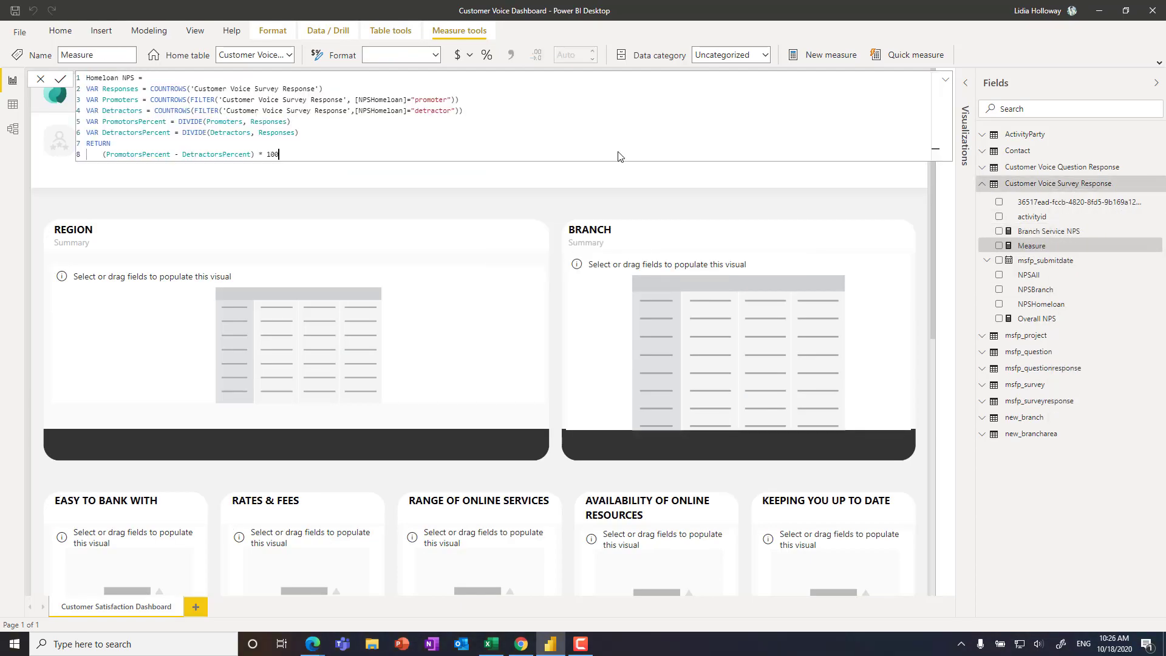
click(61, 80)
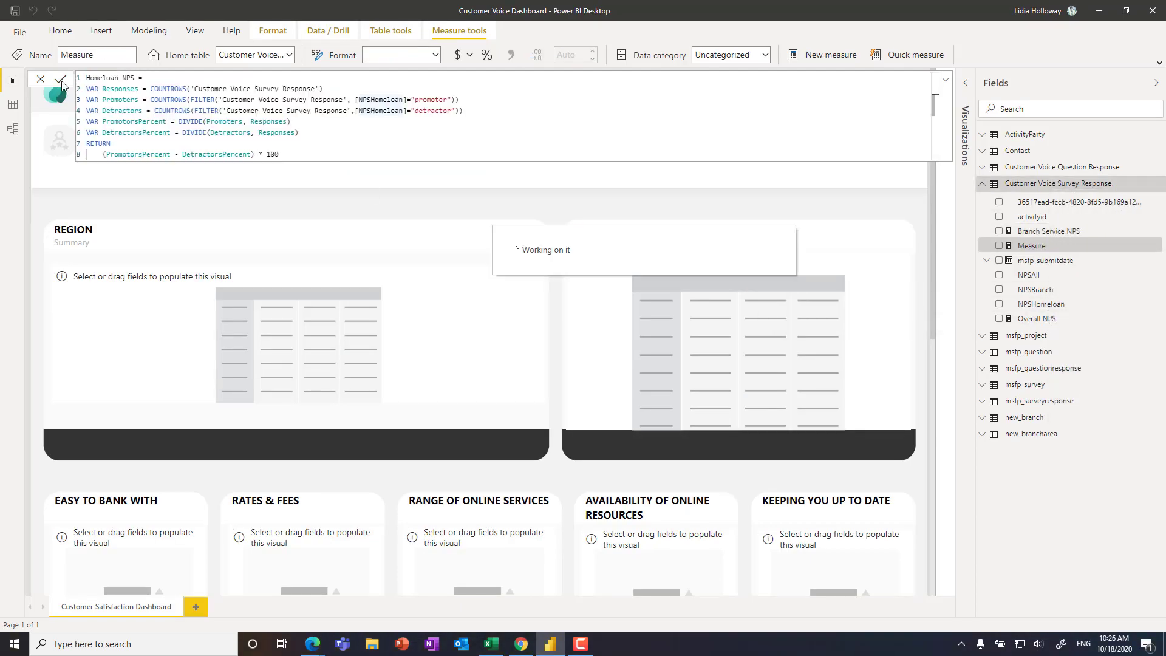
click(266, 188)
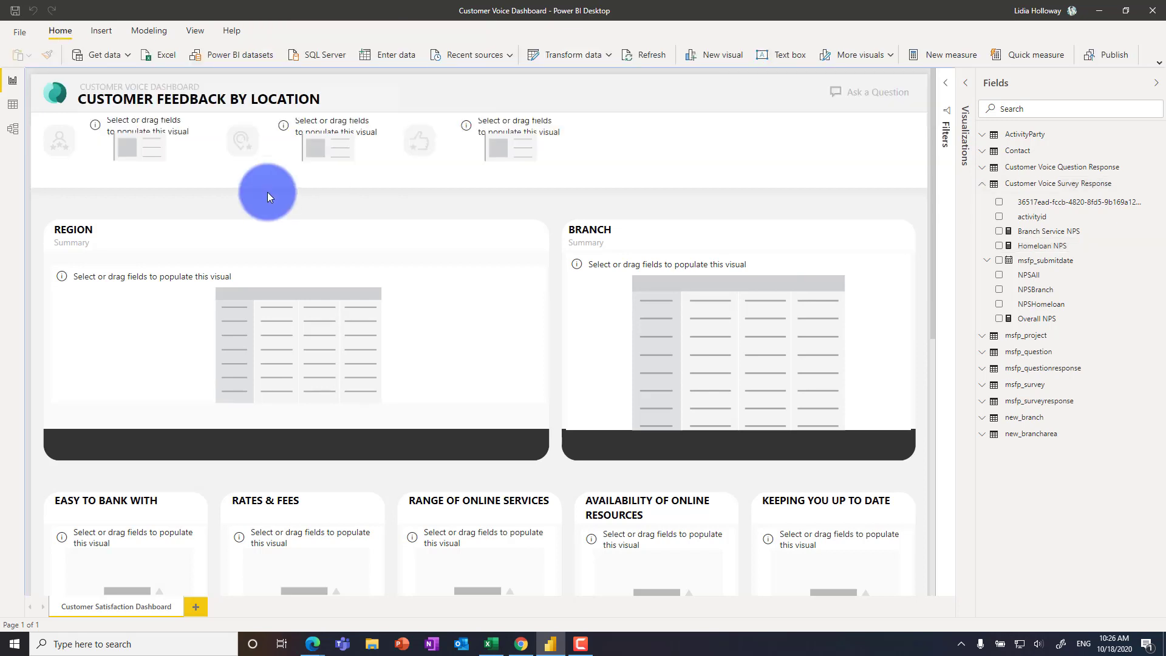
- Fill the three header cards with the Overall NPS, Branch Service NPS and Homeloan NPS measures, one per card
click(149, 151)
click(1010, 288)
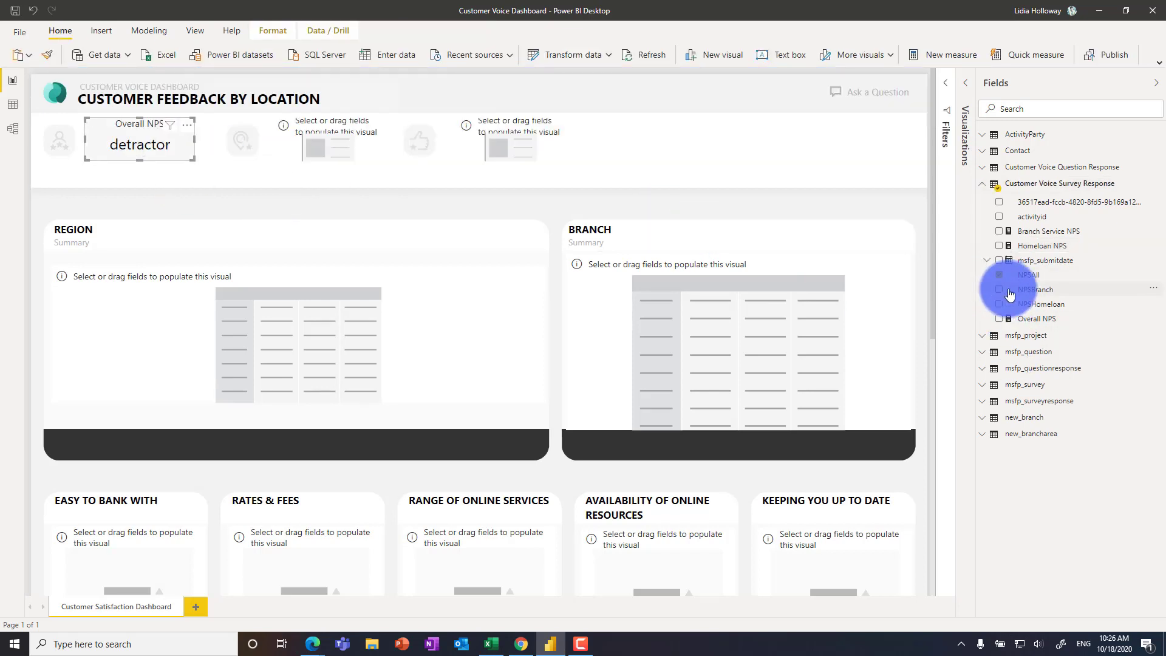
click(345, 148)
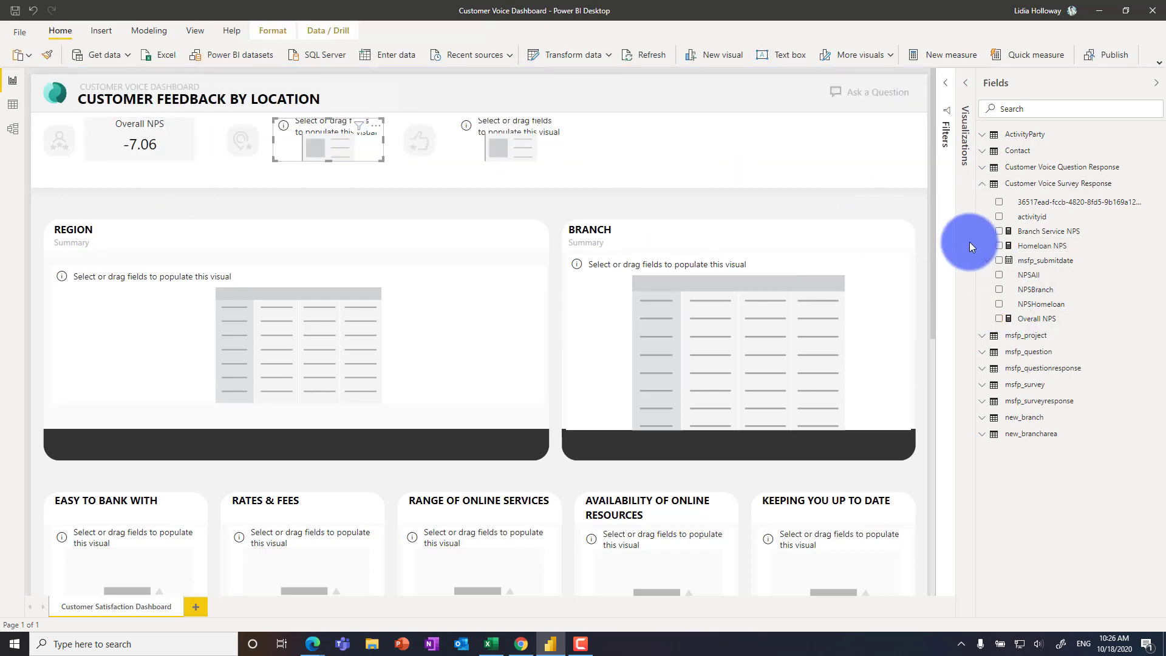
click(999, 231)
click(516, 146)
click(999, 246)
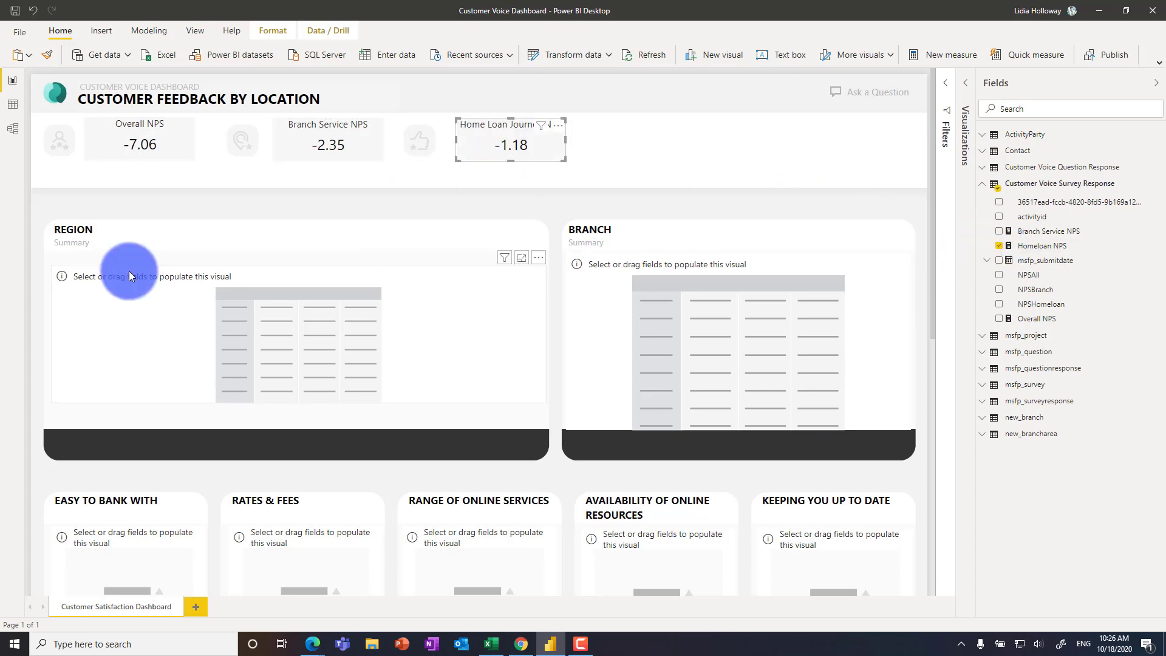
- Select the Region matrix and rename the new_name field of new_brancharea to Region
click(253, 312)
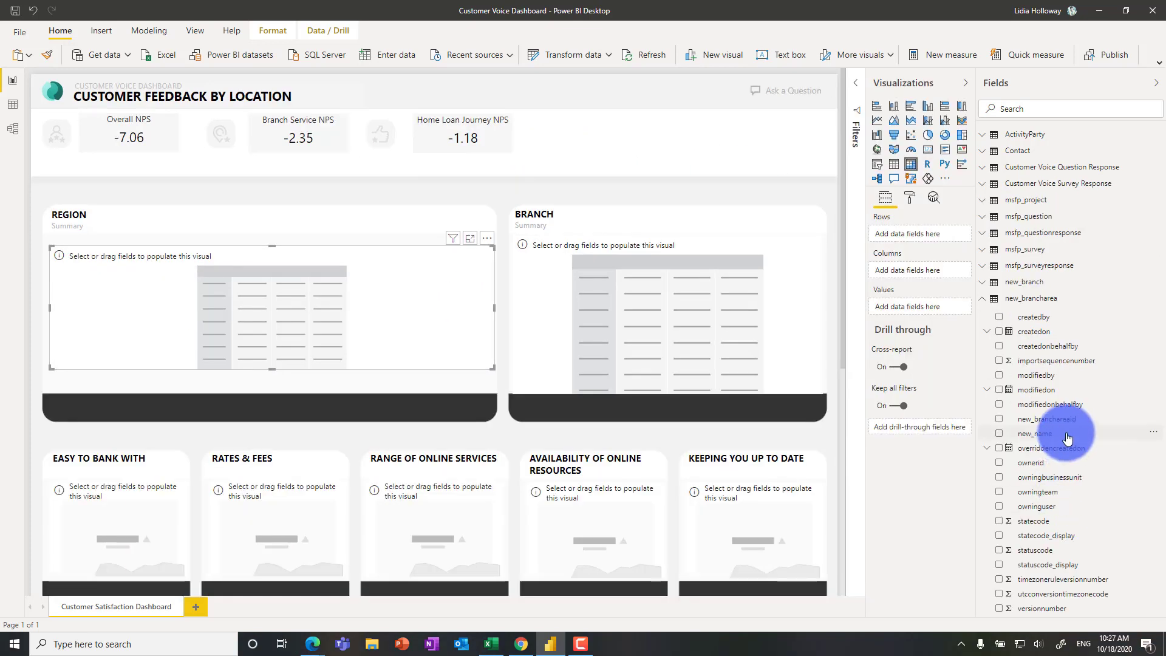
right_click(1154, 436)
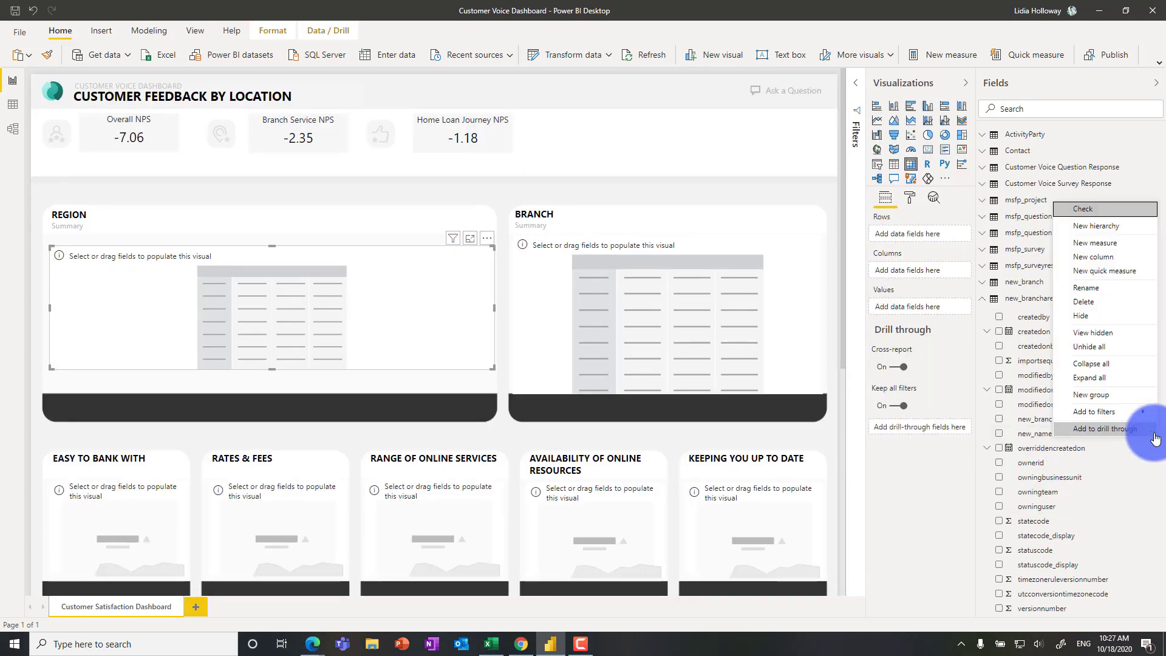
click(1114, 289)
text(Region)
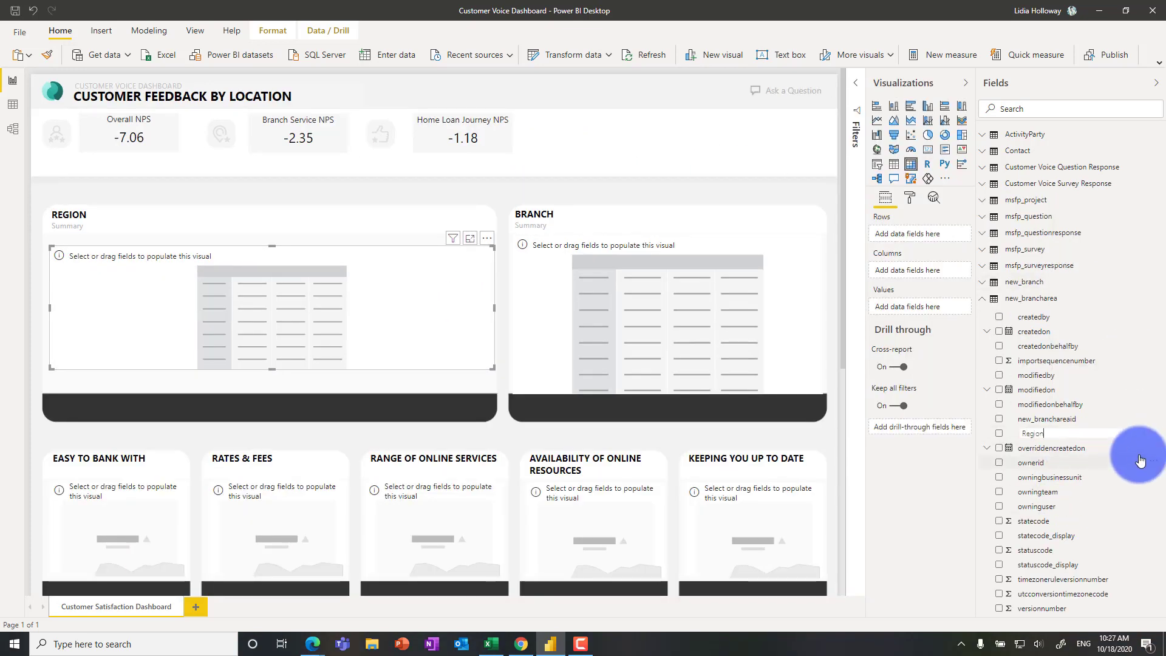
key(Return)
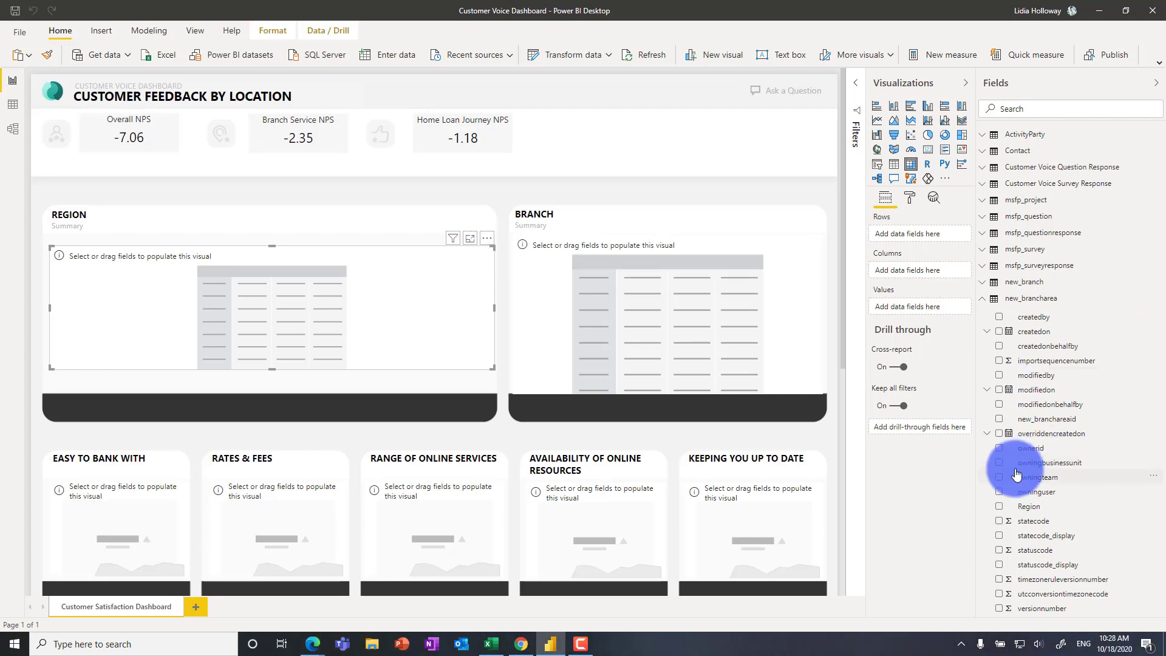
- Fill the Region matrix with Region as rows and Overall NPS, Branch Service NPS and Homeloan NPS as values
click(1000, 506)
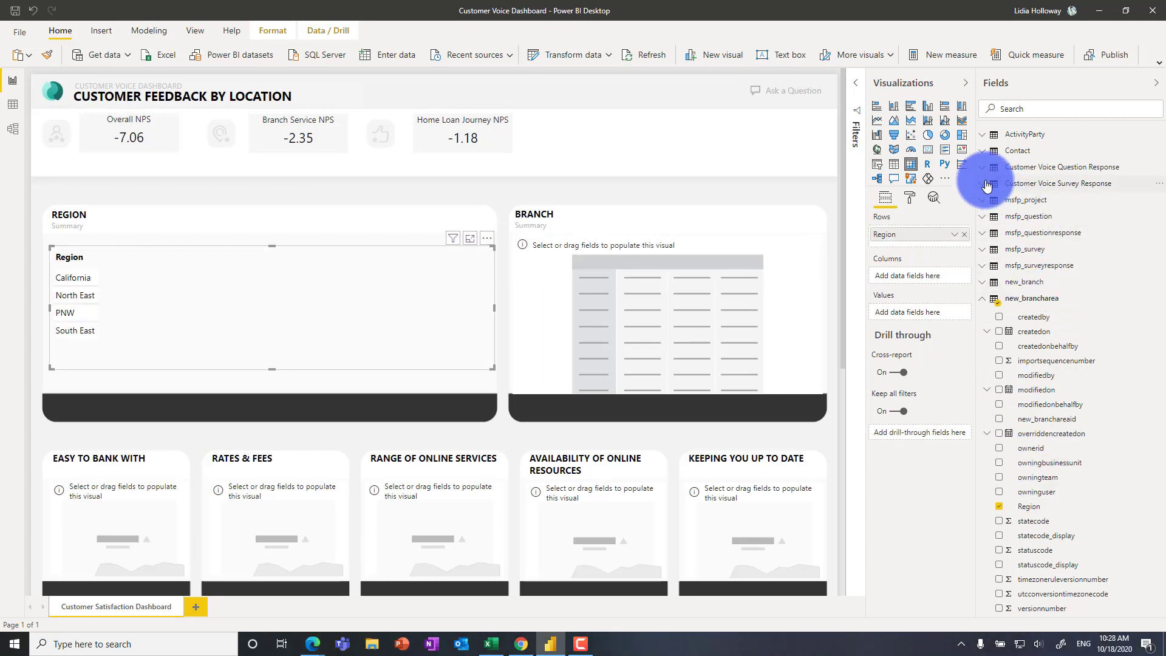
click(984, 183)
click(1000, 318)
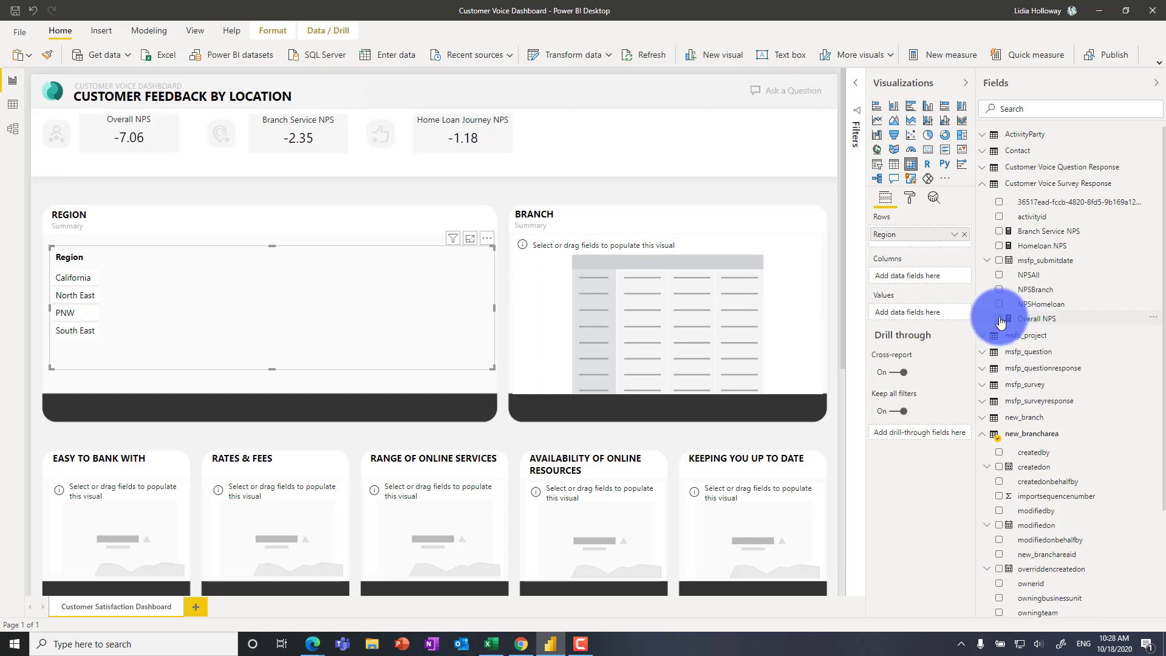
click(999, 231)
click(999, 245)
- Fill the Branch matrix with Branch from new_branch as rows and Overall NPS, Branch Service NPS and Homeloan NPS as values
click(714, 322)
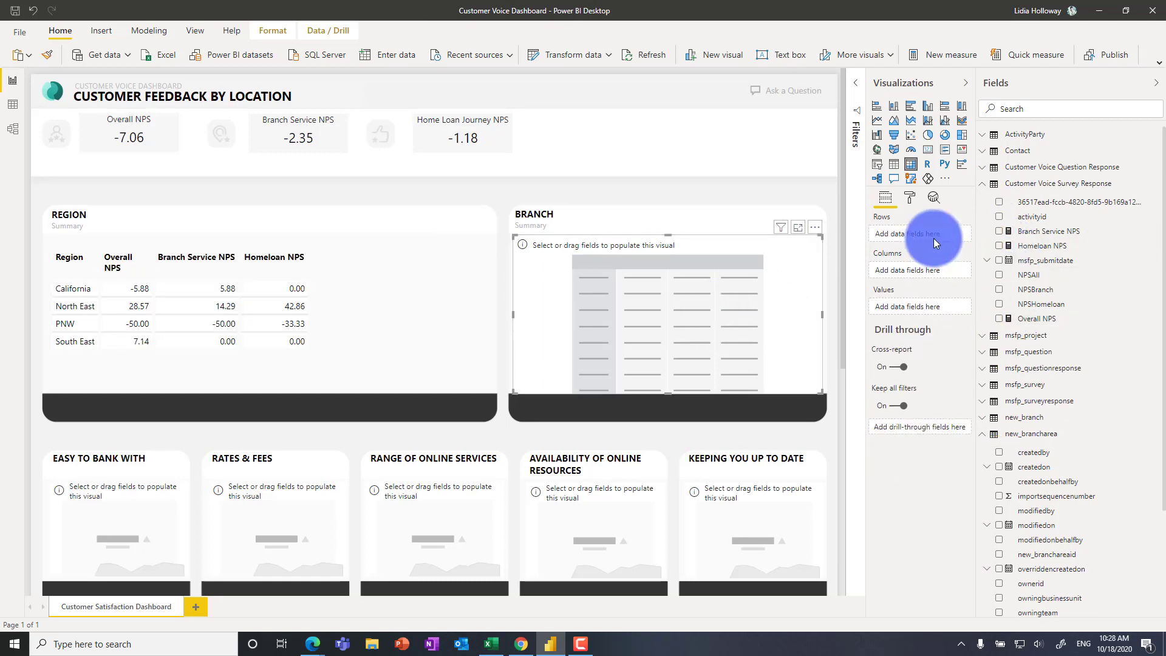
click(996, 419)
click(1023, 438)
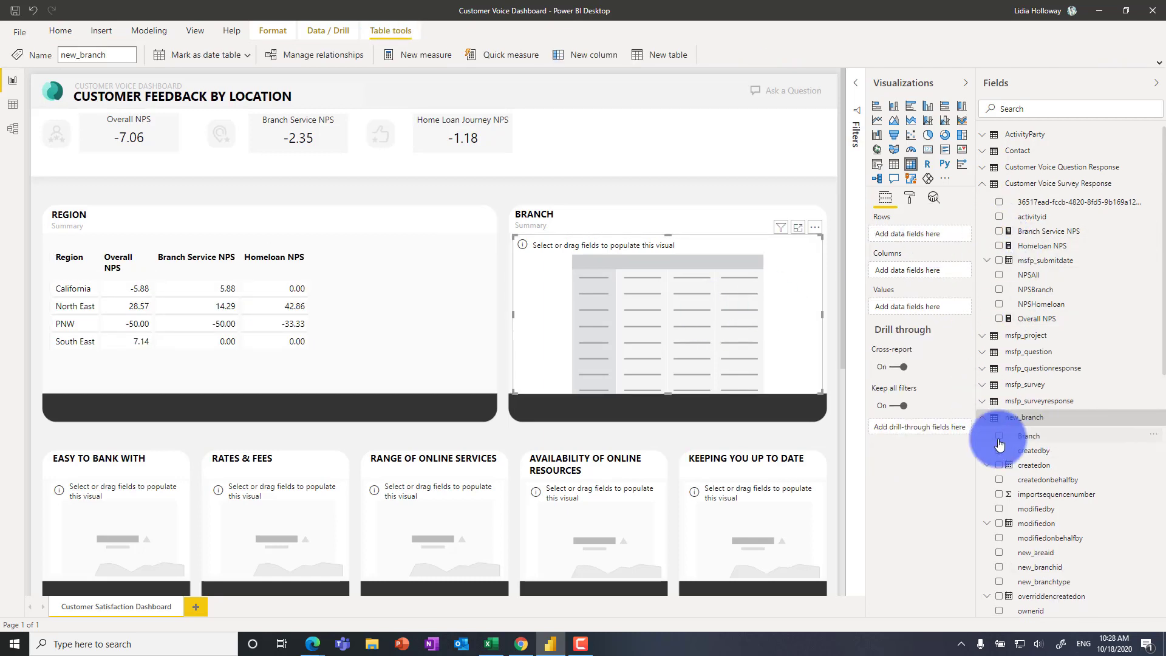
click(931, 319)
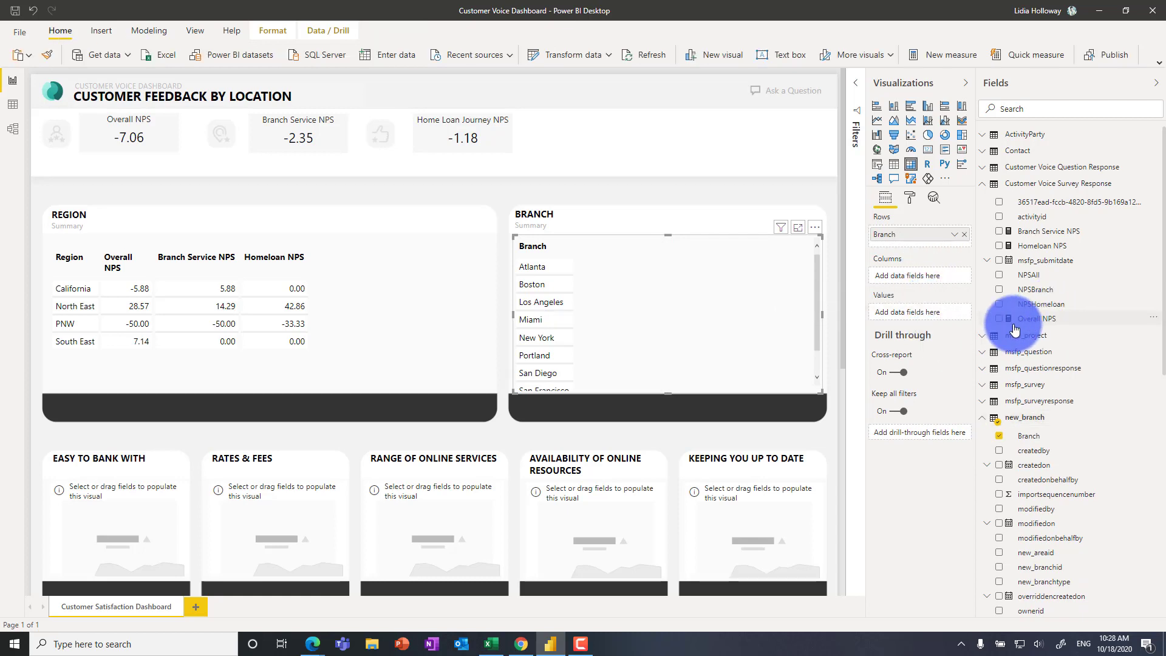
click(999, 319)
click(1000, 232)
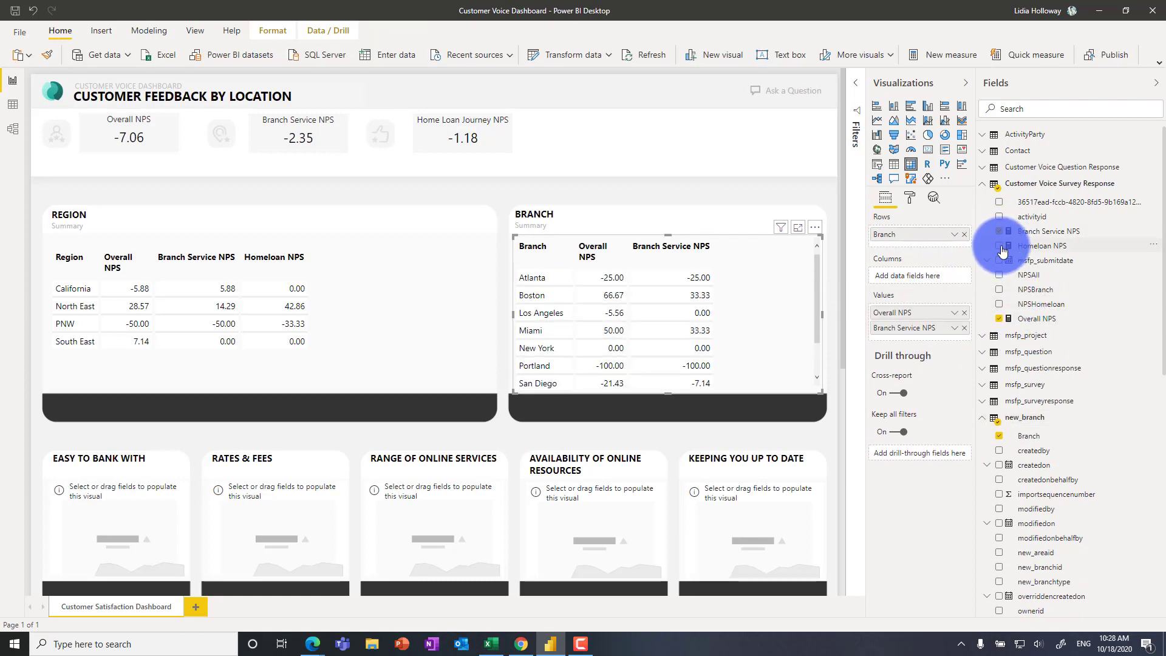
click(1000, 245)
- Fill the Easy to Bank With KPI with Easy to bank with as indicator and msfp_submitdate as trend axis
click(140, 520)
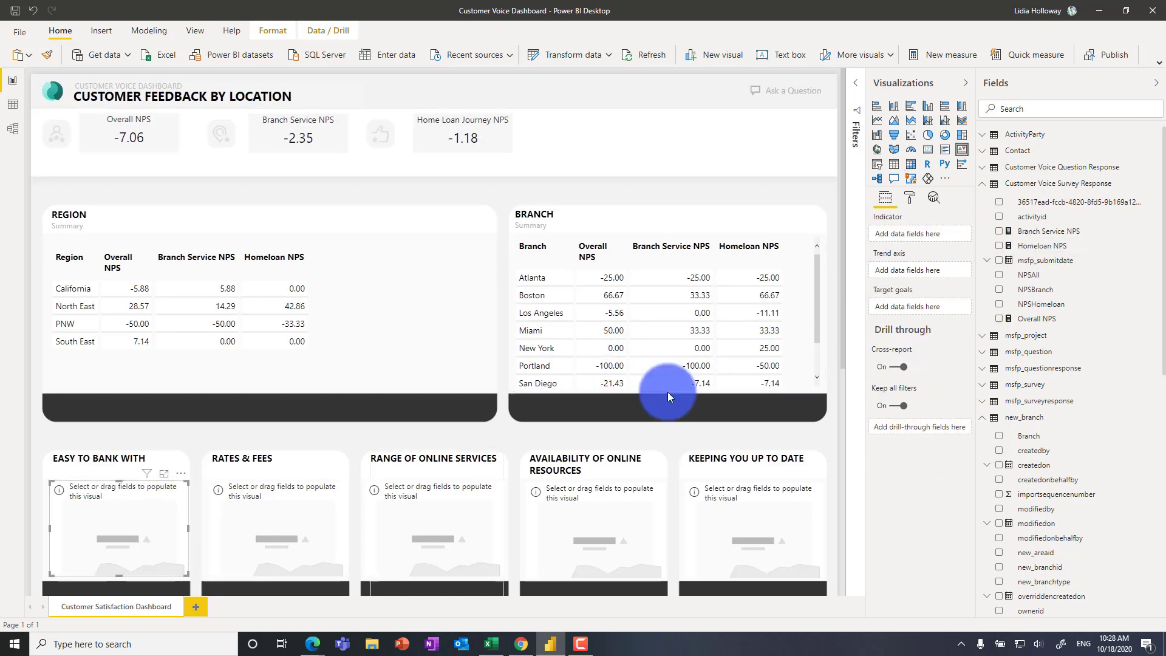
click(987, 169)
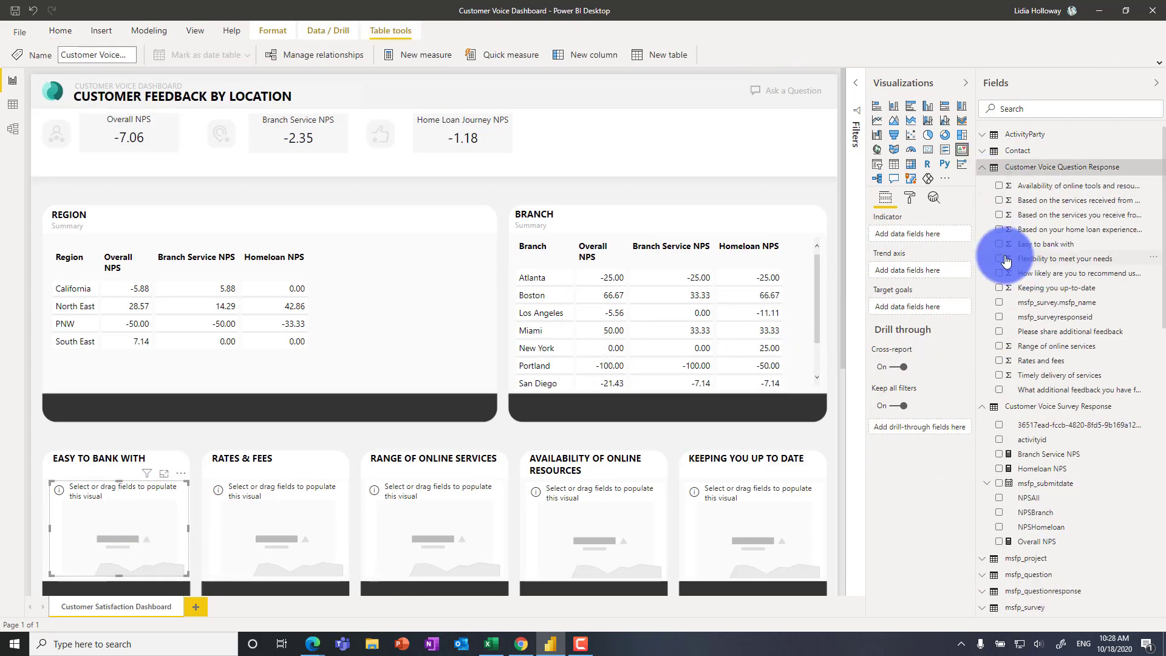
click(1001, 244)
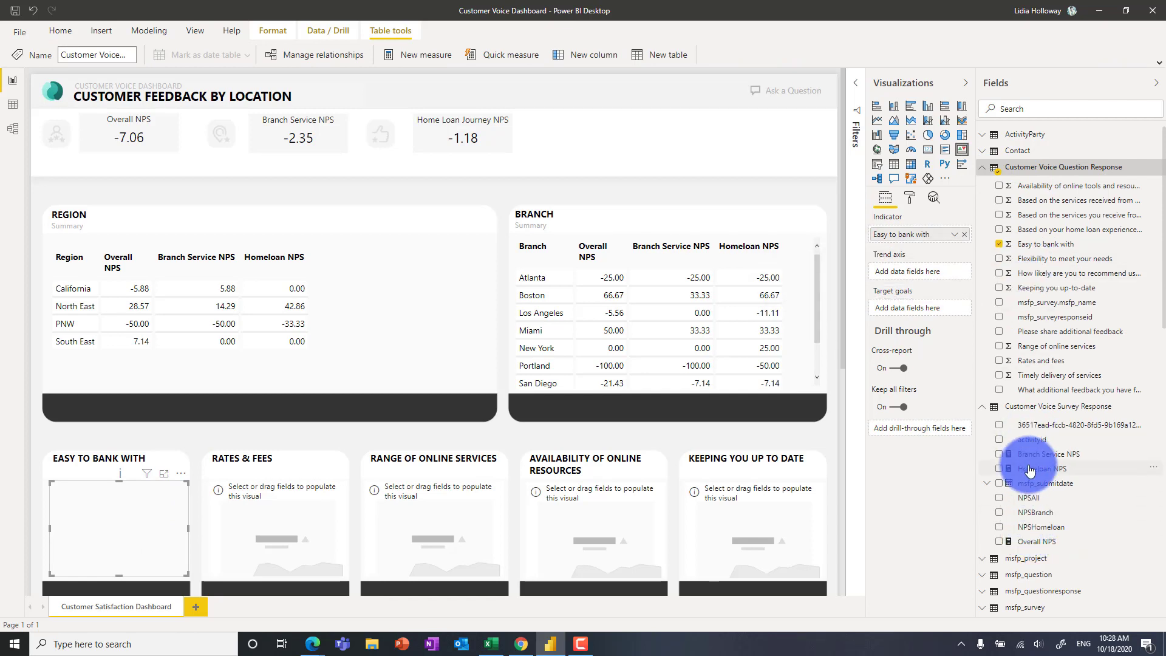
click(999, 483)
- Fill the Rates & Fees KPI with Rates and fees as indicator and msfp_submitdate as trend axis
click(308, 504)
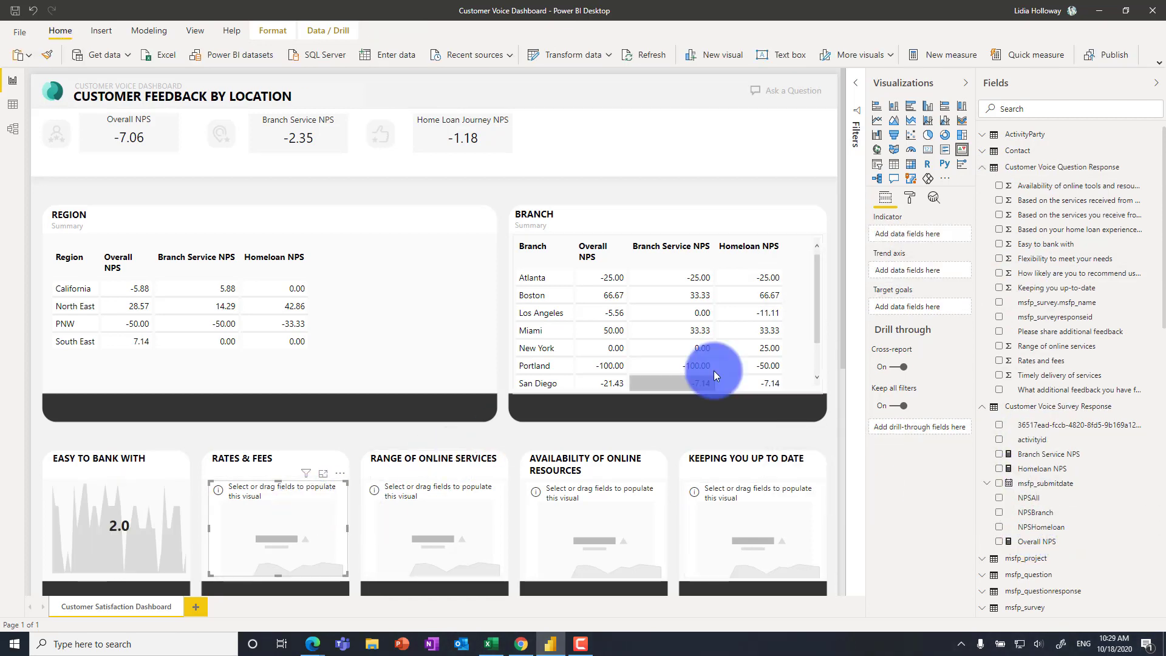
click(999, 362)
click(999, 483)
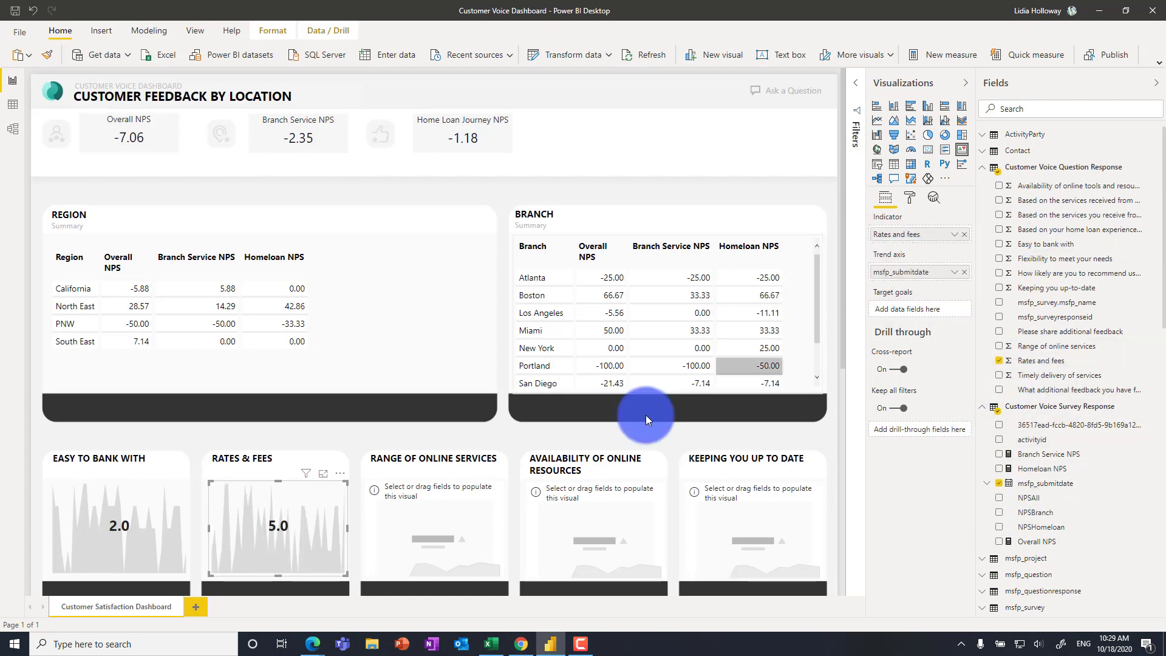
- Fill the Range of Online Services KPI with Range of online services as indicator and msfp_submitdate as trend axis
click(441, 524)
click(999, 346)
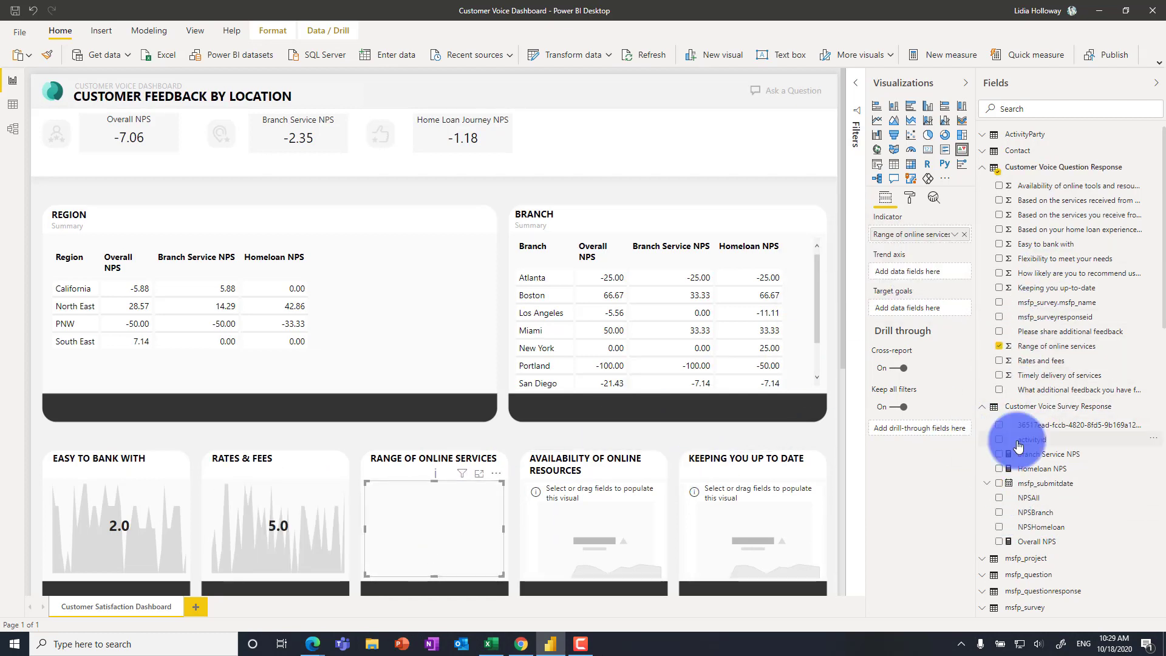
click(999, 483)
- Fill the Availability of Online Resources KPI with the Availability of online tools and resources field as indicator and msfp_submitdate as trend axis
click(598, 499)
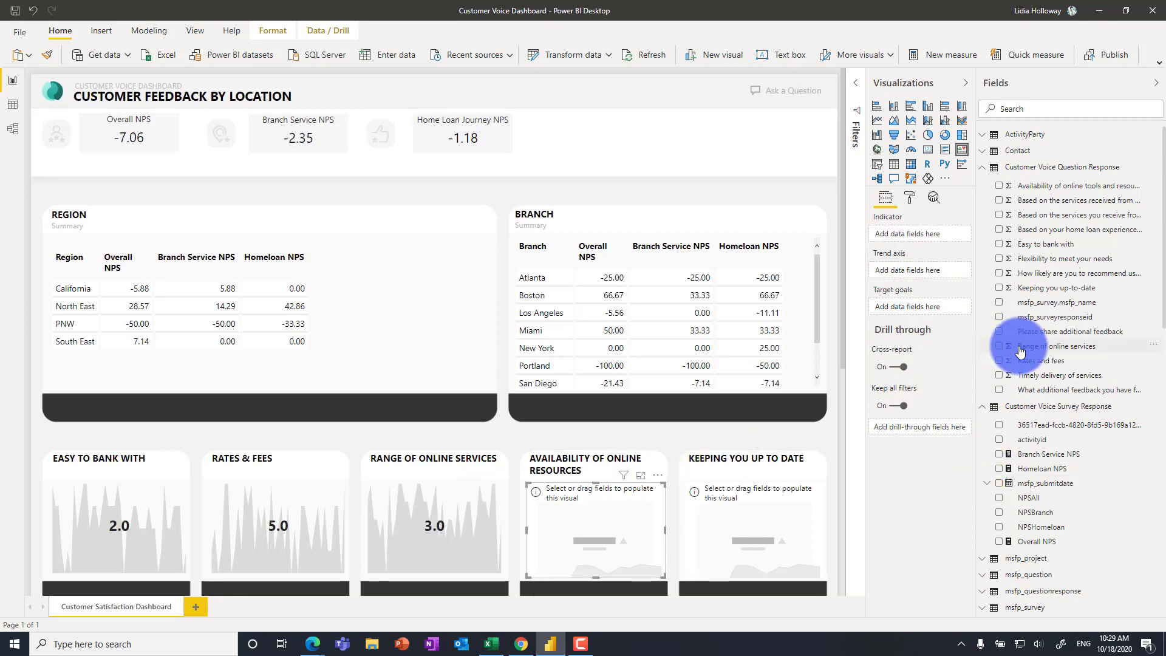
click(1016, 192)
click(999, 483)
- Fill the Keeping You Up to Date KPI with Keeping you up-to-date as indicator and msfp_submitdate as trend axis
click(831, 509)
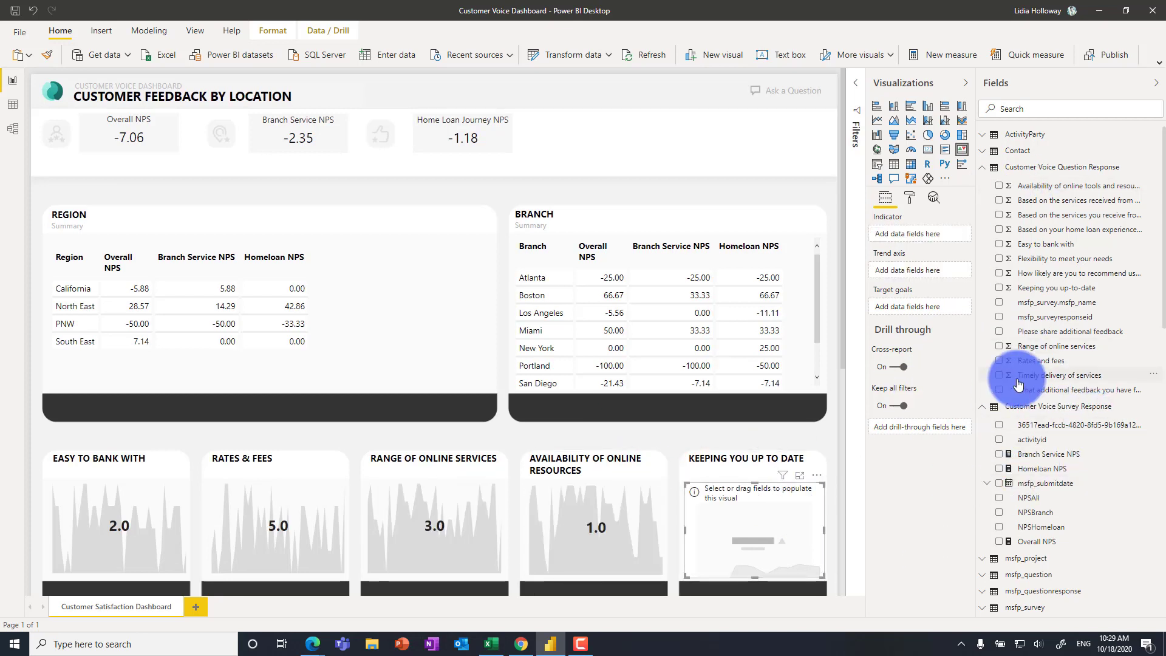
click(999, 287)
click(1000, 483)
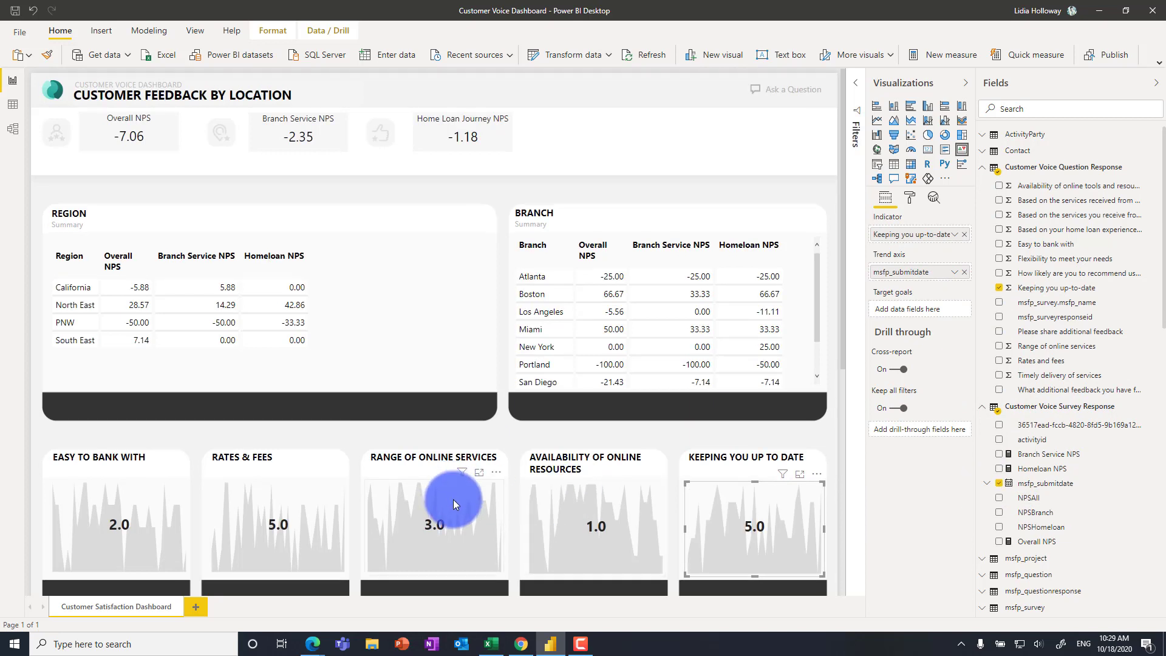
- Select the empty Survey Results table and rename the msfp_survey.msfp_name field of Customer Voice Question Response to Survey
scroll(453, 500, down, 5)
click(458, 476)
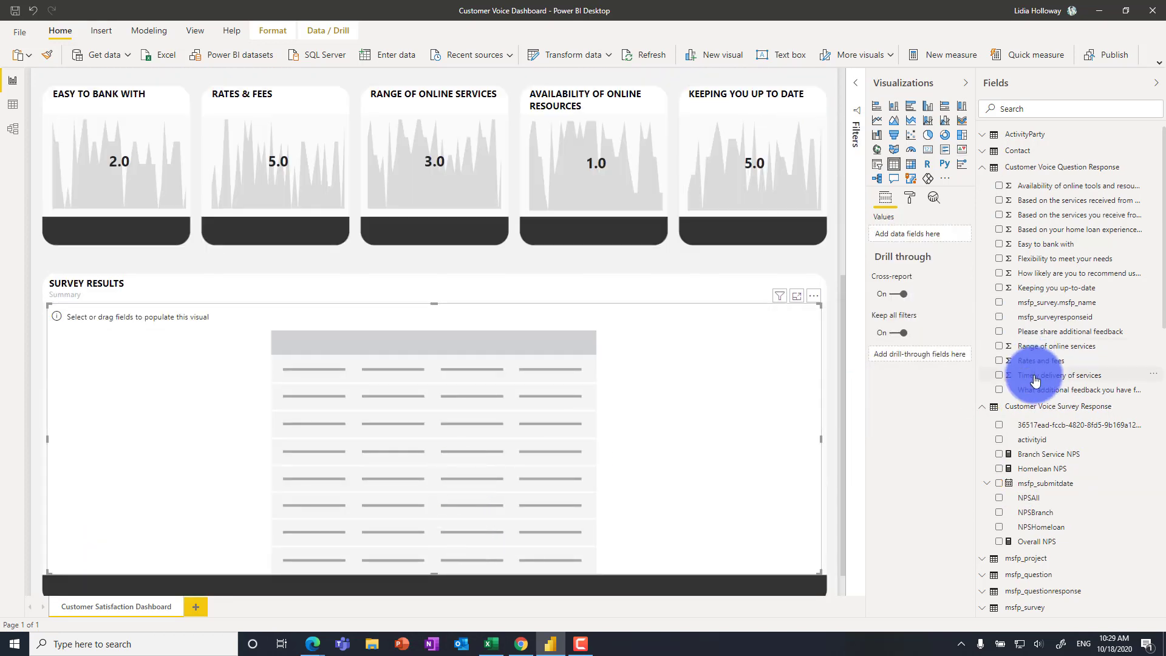
click(1153, 301)
click(1128, 395)
text(Survey)
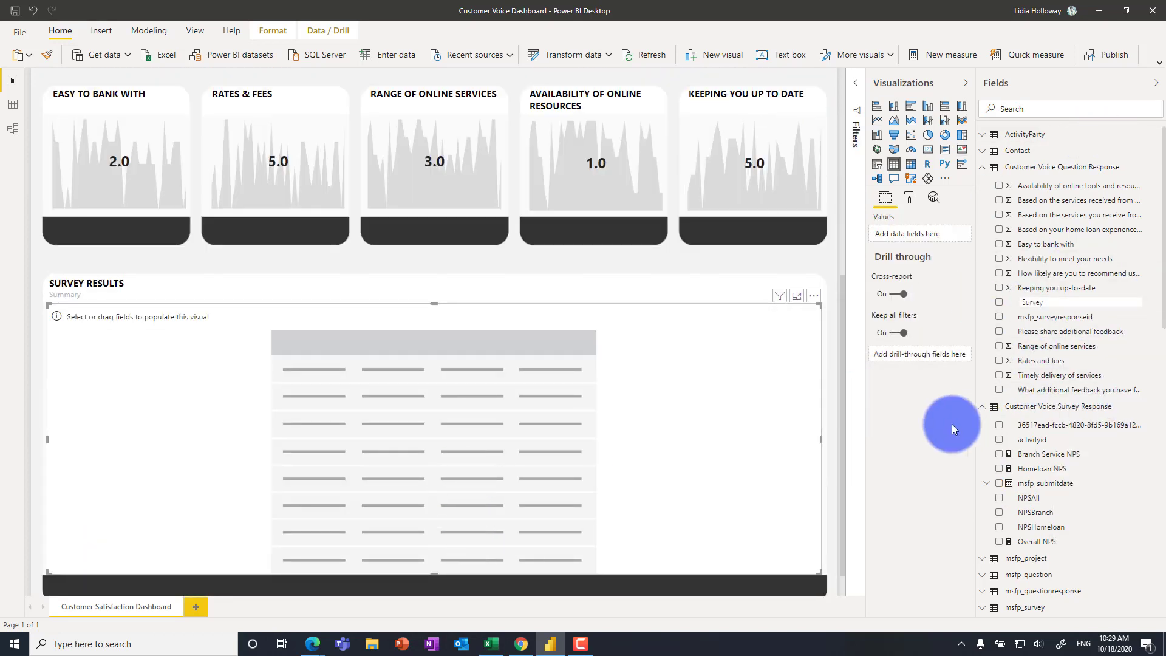
key(Return)
- Add Survey and msfp_submitdate to the Survey Results table, keeping only the Year, Month and Day date levels
click(999, 361)
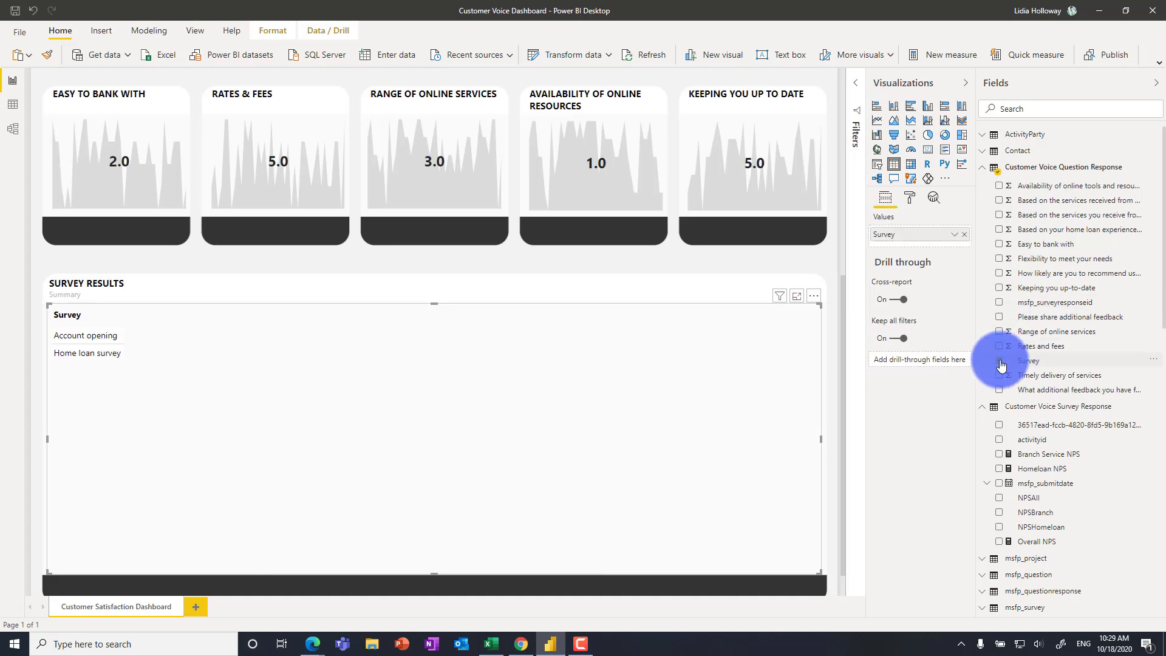
click(999, 483)
click(964, 274)
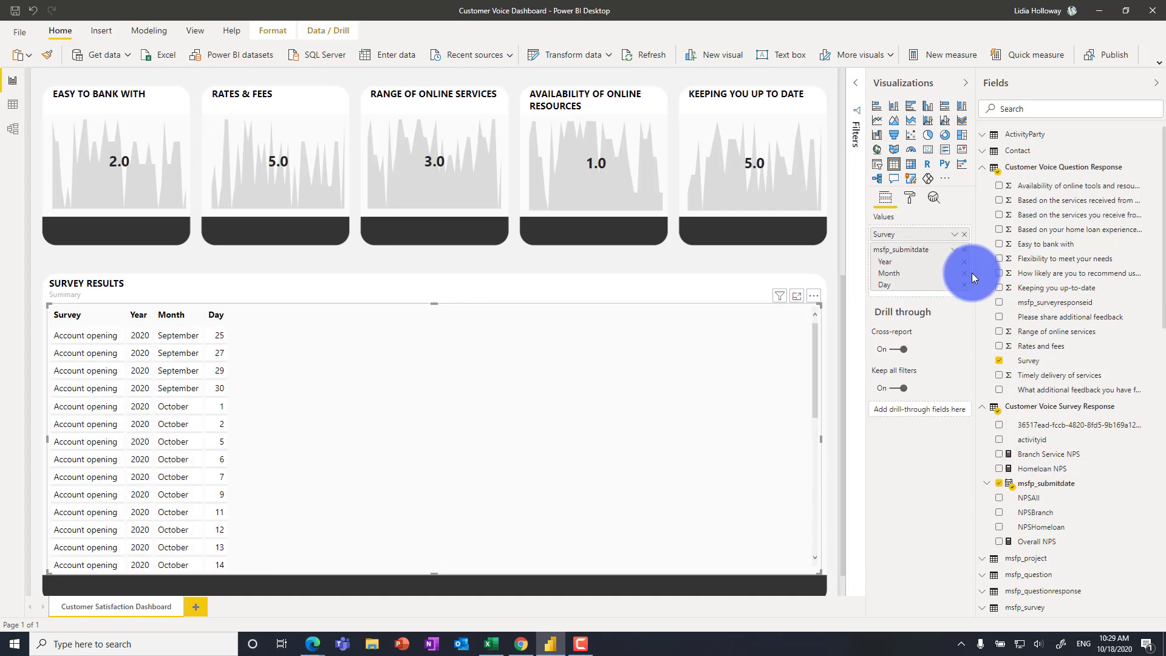
- Add to Survey Results: Easy to bank with, Rates and fees, Range of online services, Availability of online tools, Keeping you up-to-date, Please share additional feedback
click(1000, 244)
click(999, 345)
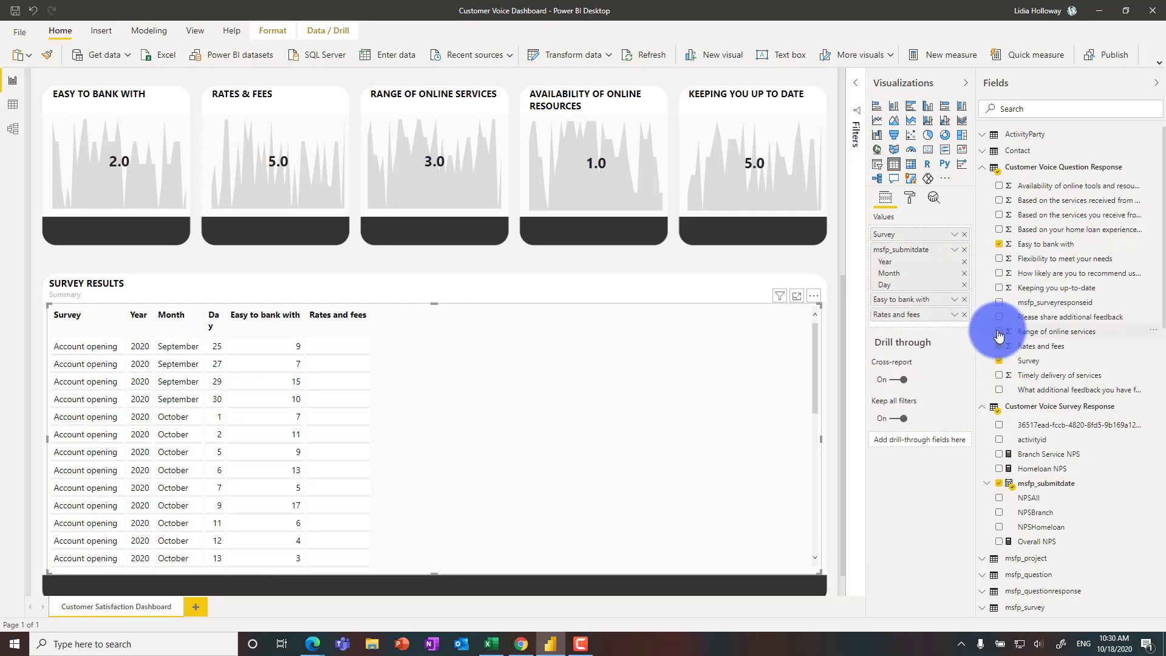
click(1000, 331)
click(999, 185)
click(999, 287)
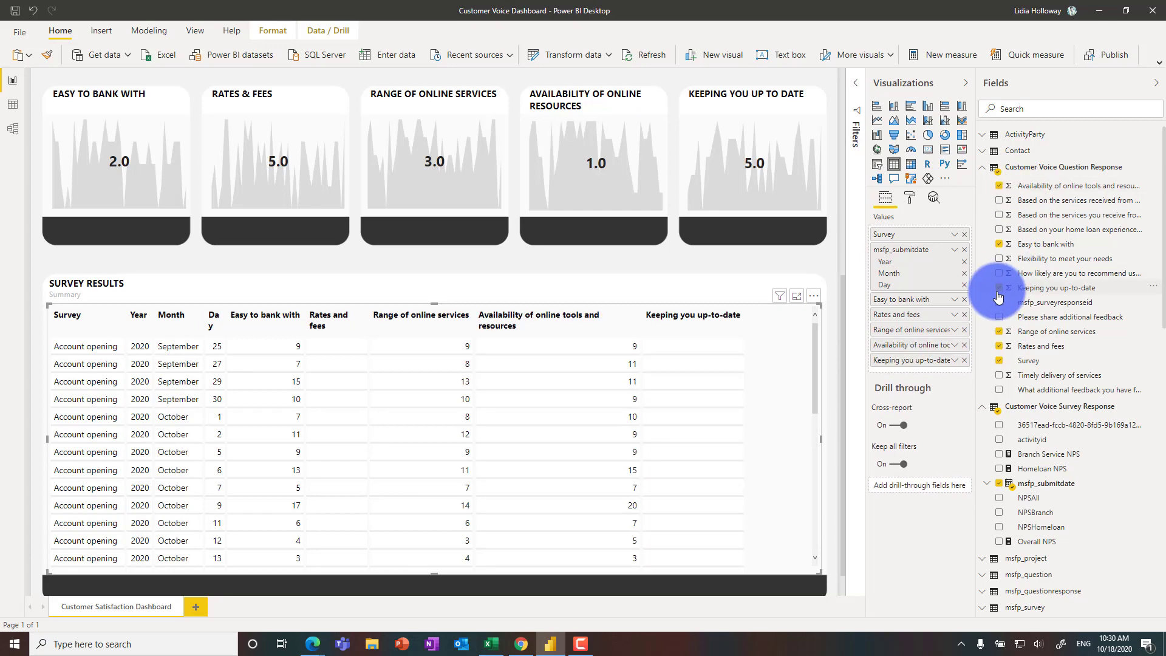
click(999, 316)
drag(529, 570, 582, 567)
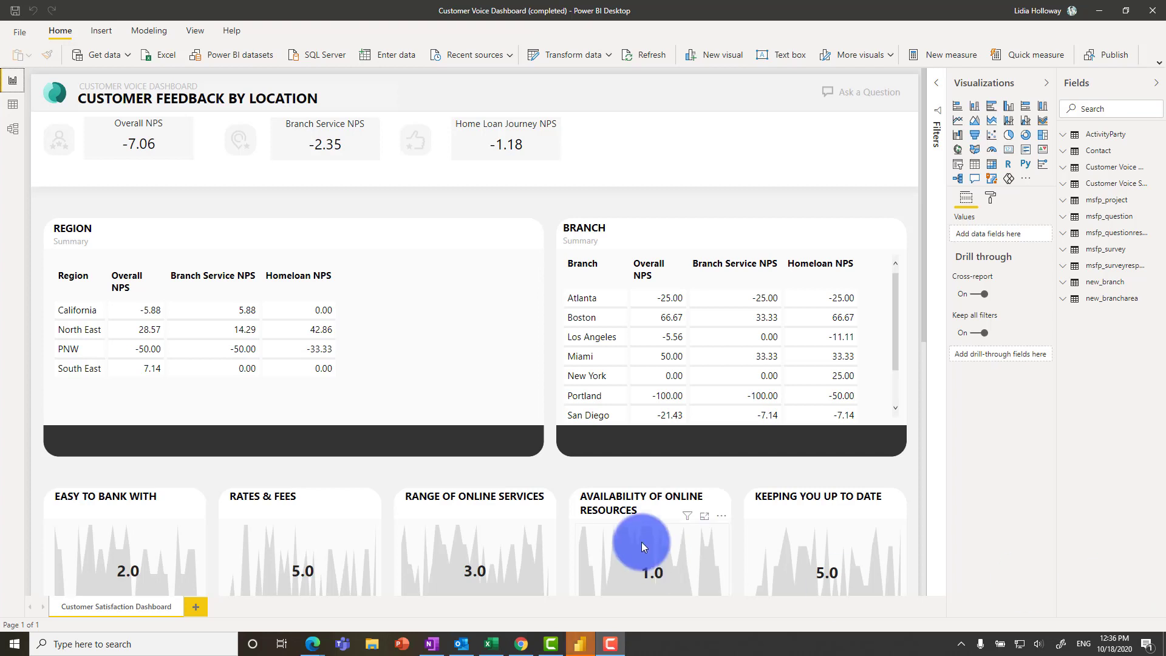
- In the completed dashboard, filter by the PNW region and by the Seattle branch to examine their scores and survey results
click(71, 351)
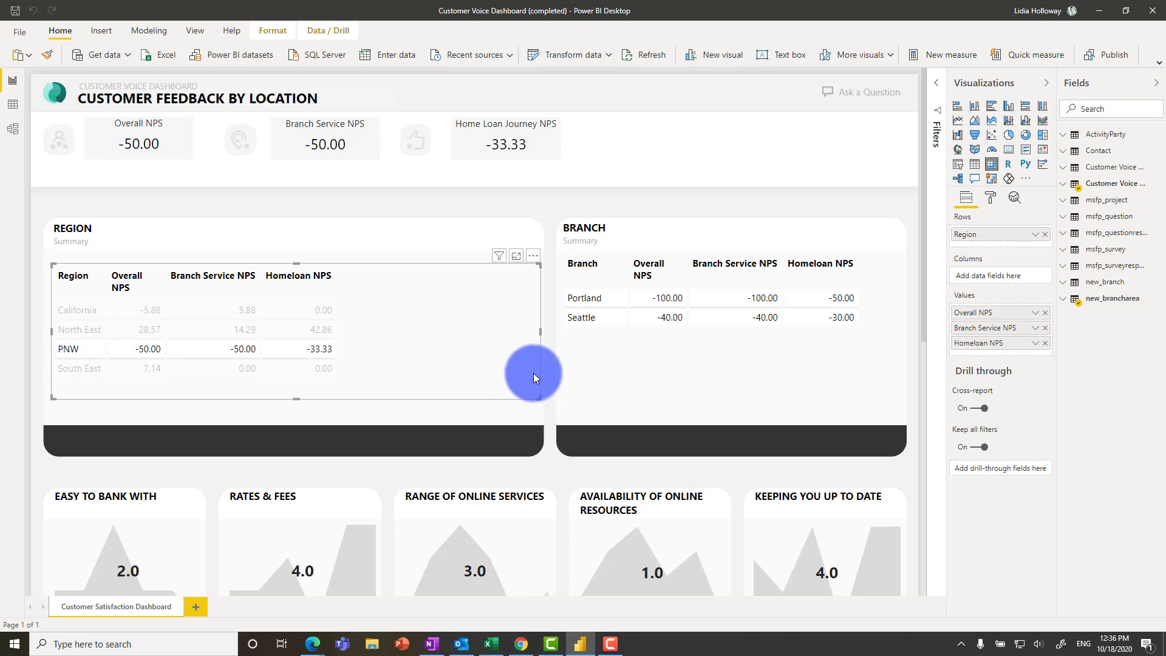
scroll(534, 373, down, 2)
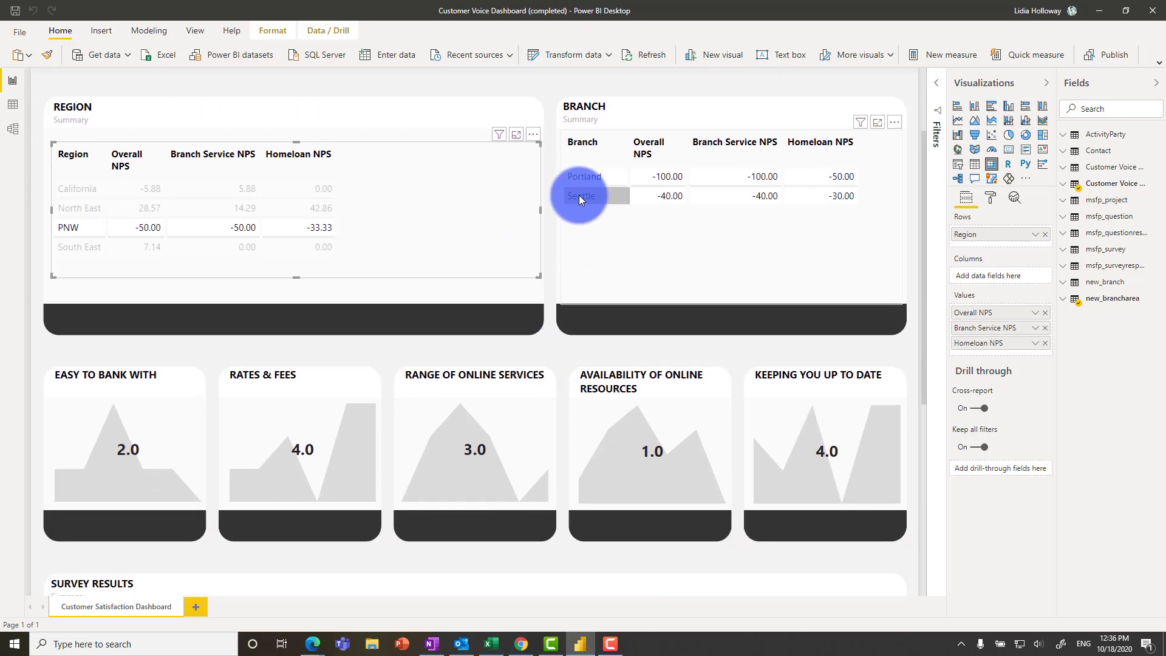
click(579, 198)
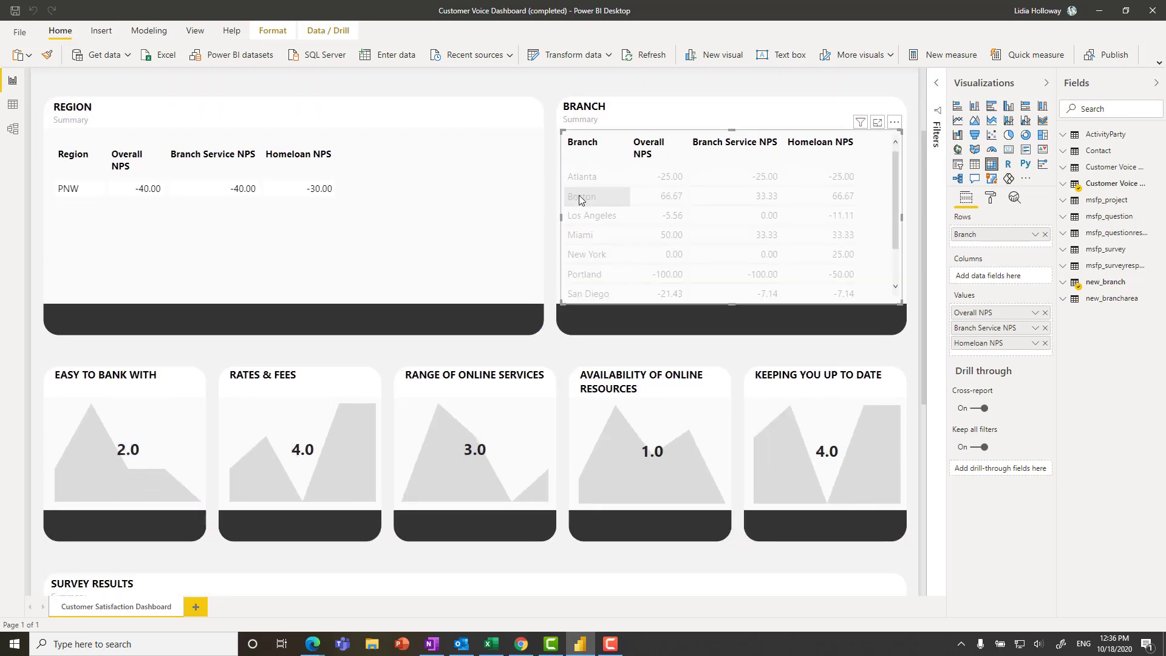
scroll(625, 381, down, 5)
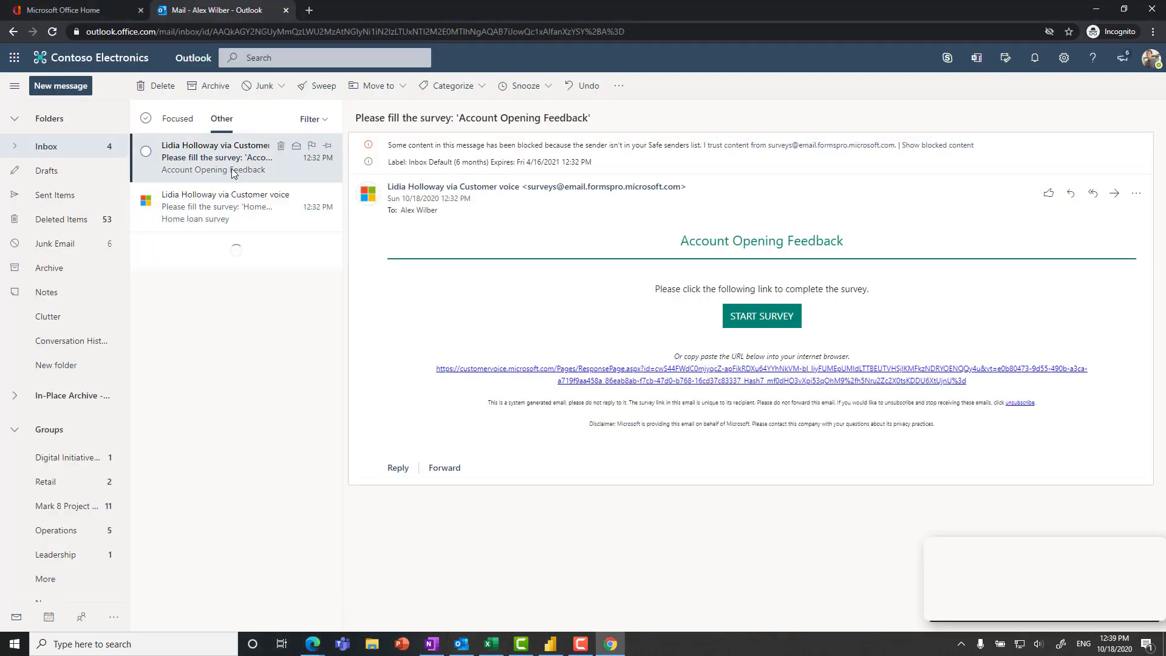
- Start the Account Opening Feedback survey from the Outlook email; score recommendation 0, Range of online services 1 and the other service ratings 0
click(775, 321)
click(392, 243)
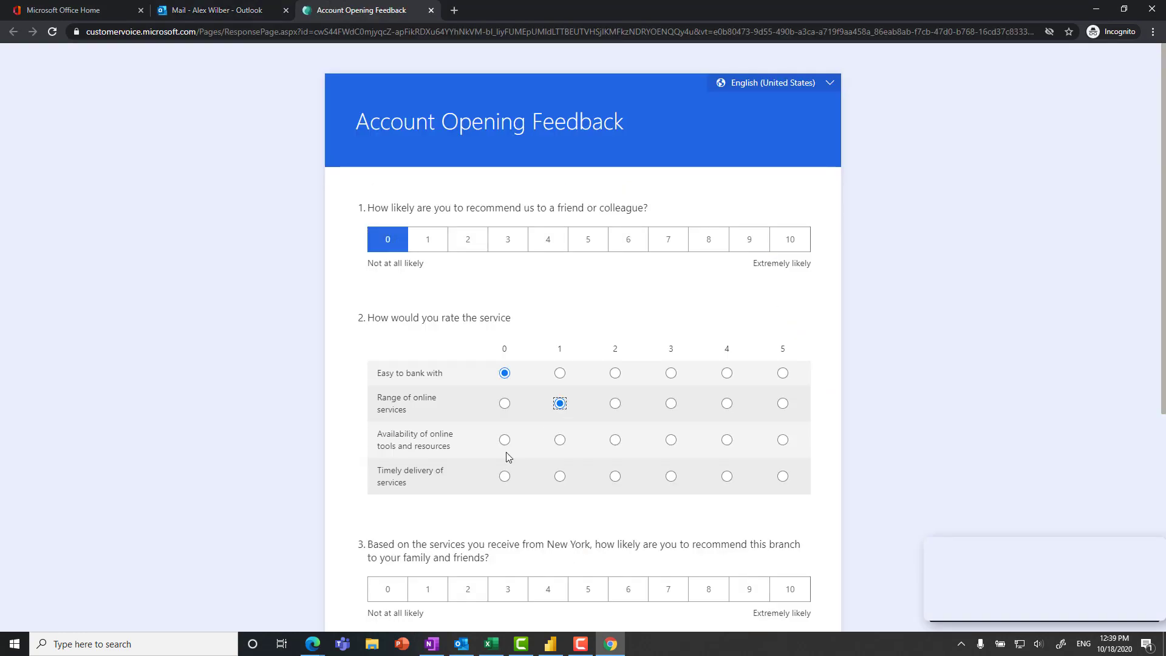
click(505, 440)
click(505, 476)
- Score the New York branch recommendation 1, enter "My ATM card is not working" as additional feedback, and submit the survey
scroll(486, 468, down, 2)
click(437, 469)
scroll(462, 469, down, 2)
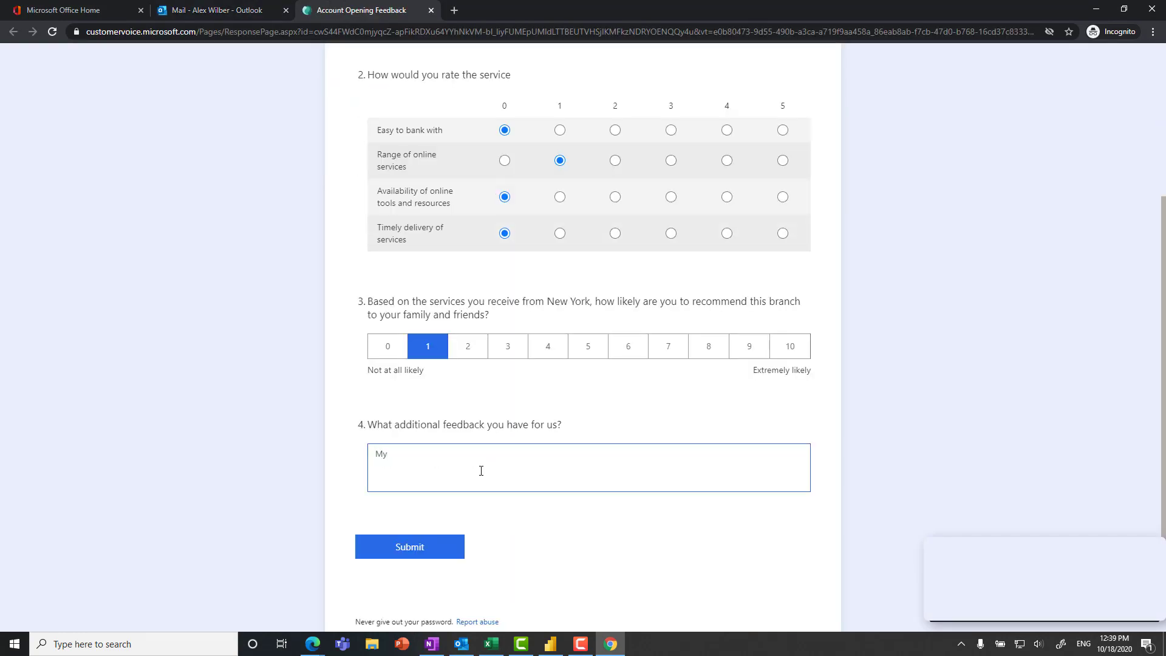
text(rking)
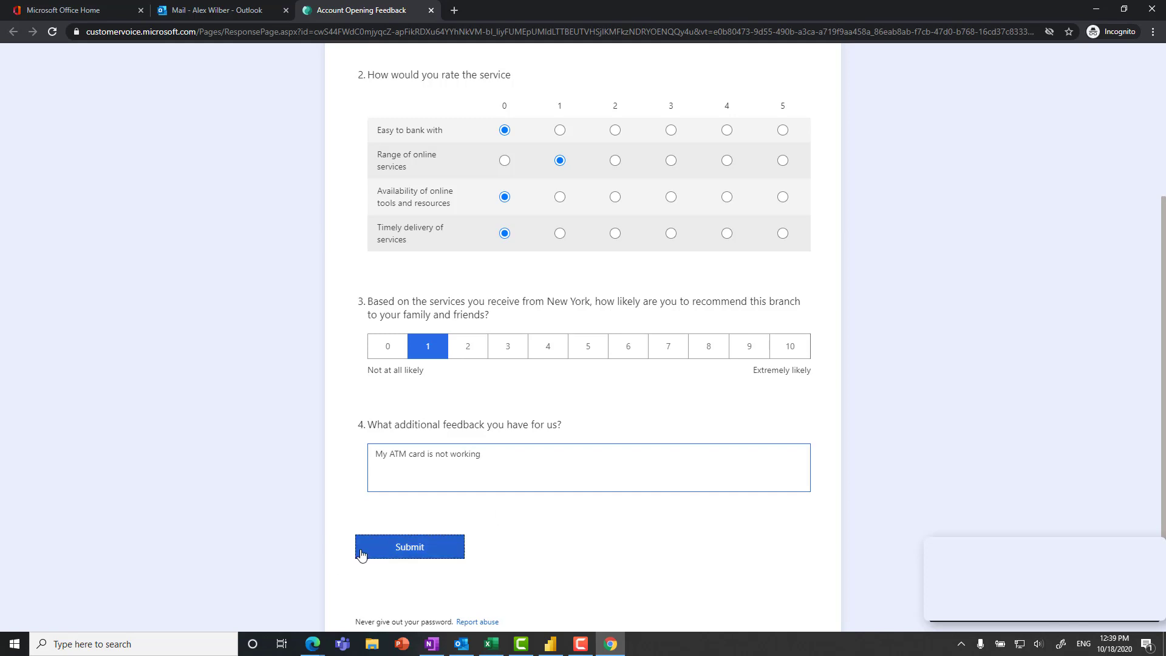
click(383, 552)
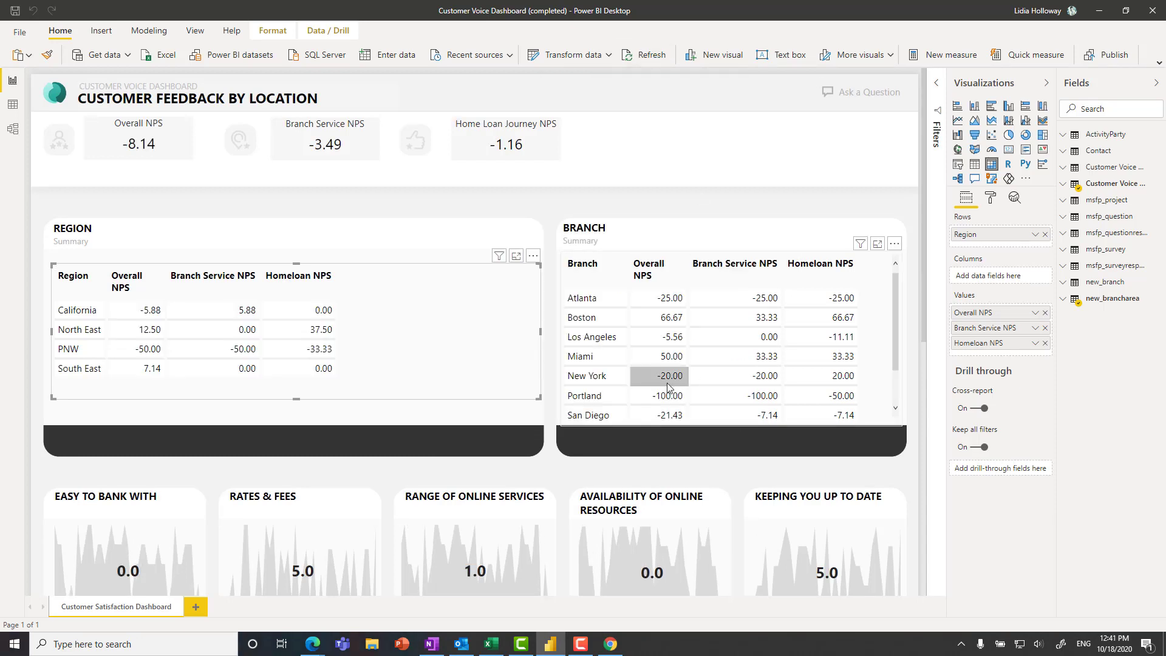
- In Power BI Desktop, filter the dashboard by the New York branch and examine the additional feedback comments in Survey Results
click(731, 377)
scroll(565, 454, down, 3)
scroll(566, 454, down, 10)
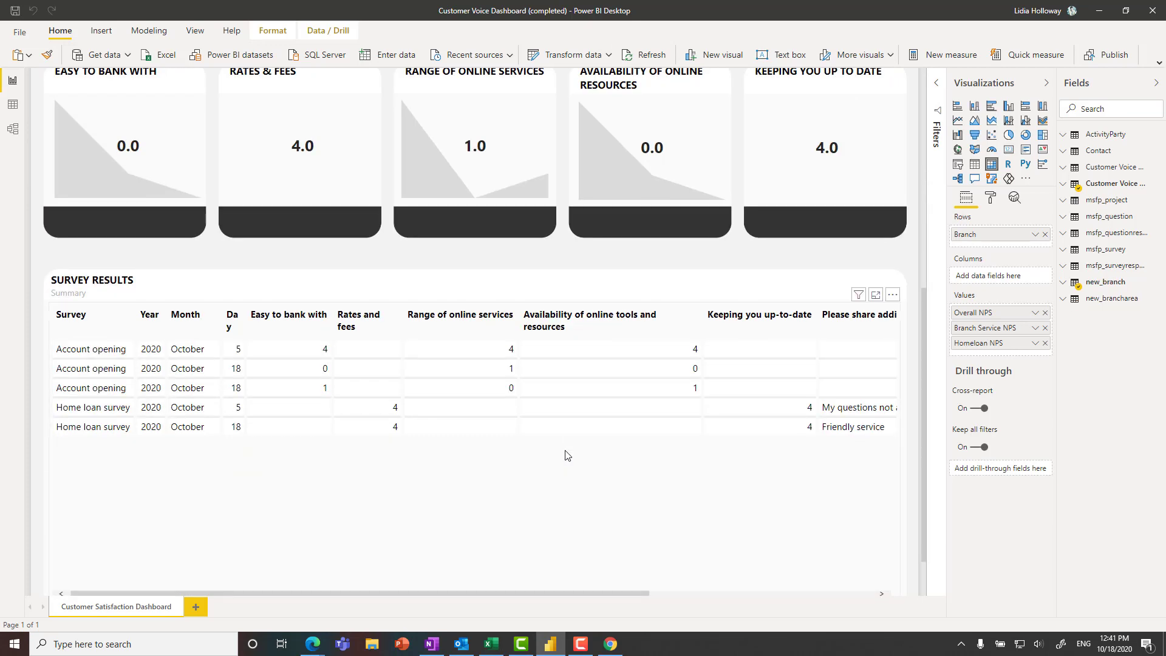
drag(525, 593, 788, 419)
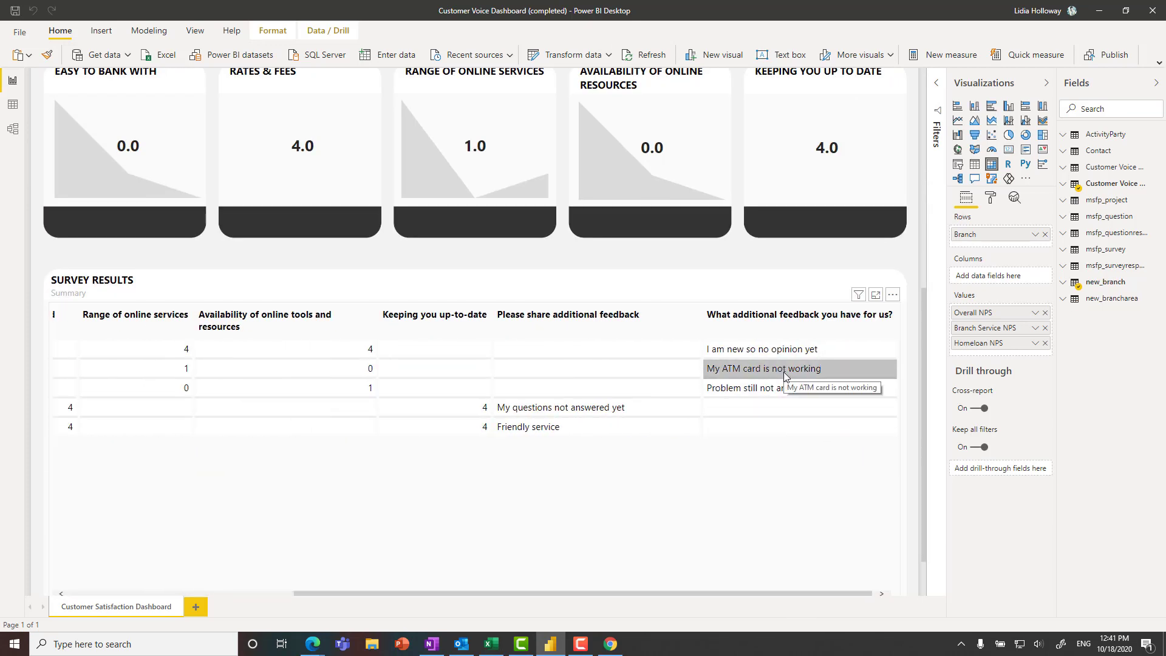